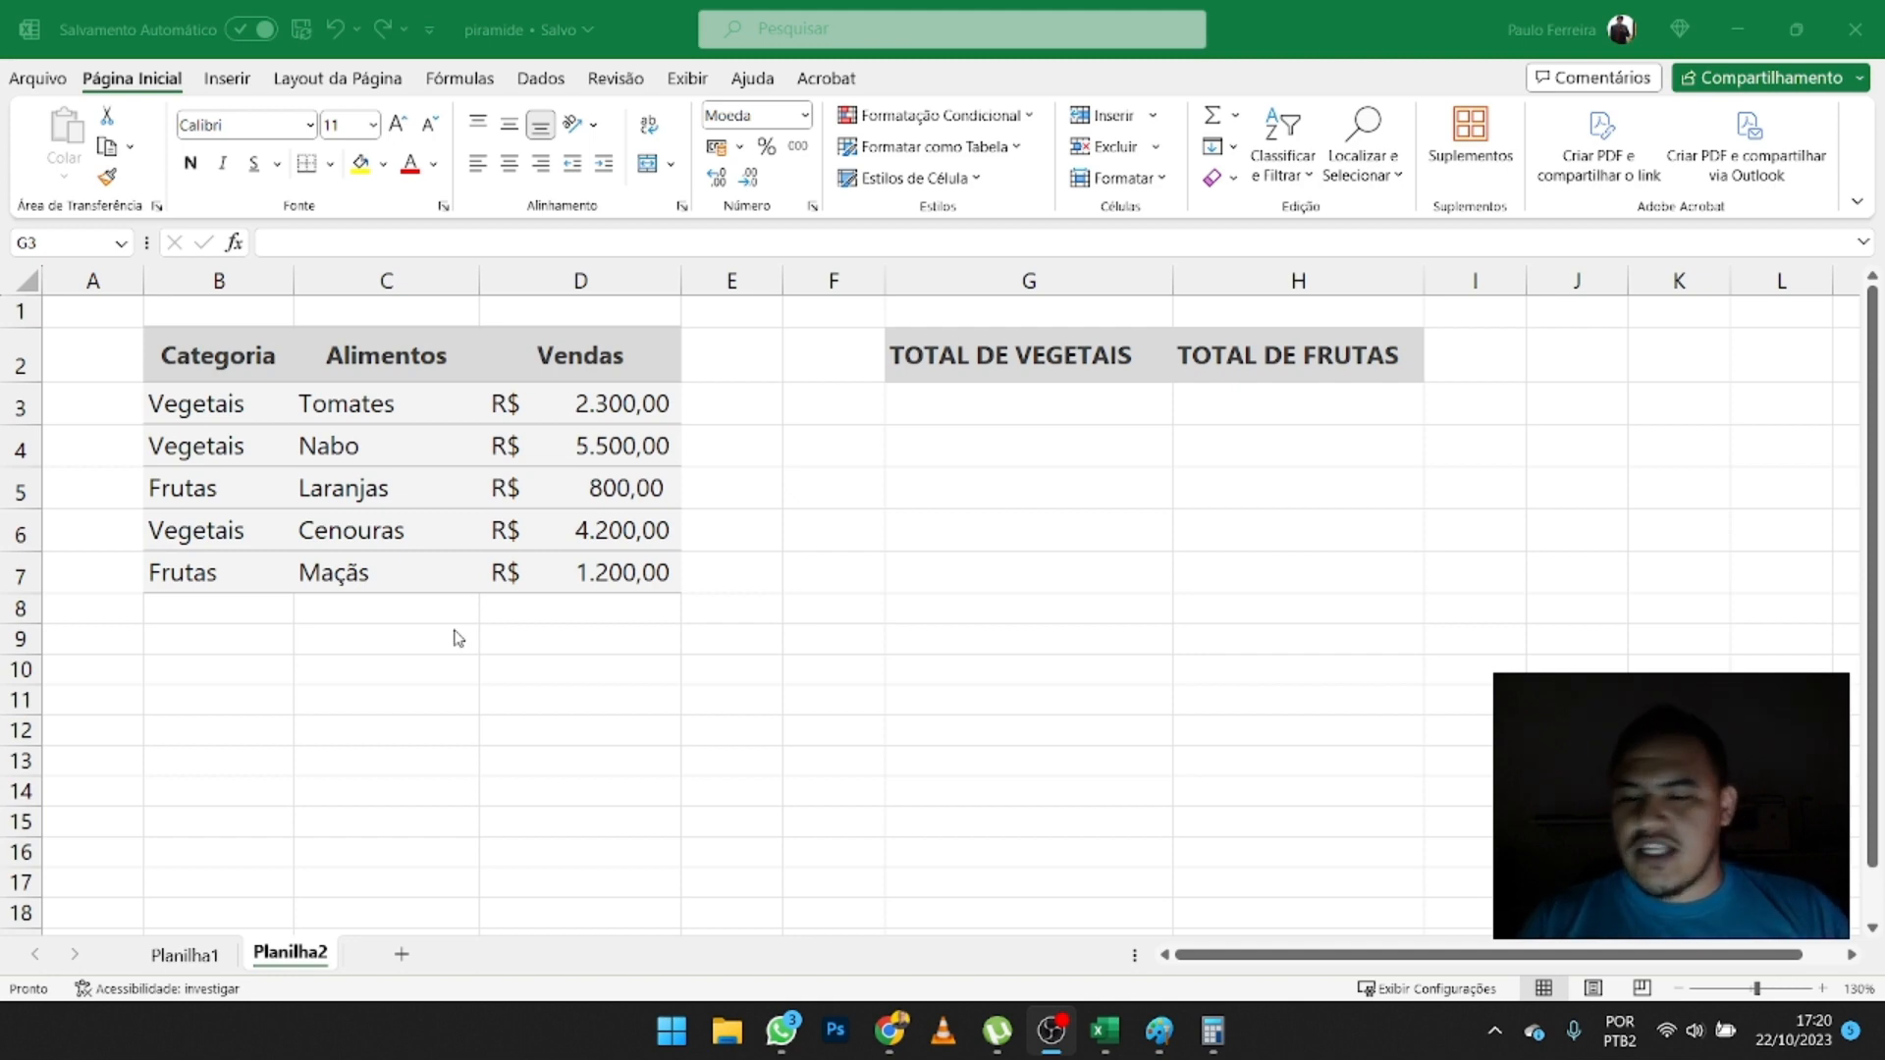
- Enter a SOMA formula in D8 that totals the sales values in D3:D7
click(550, 608)
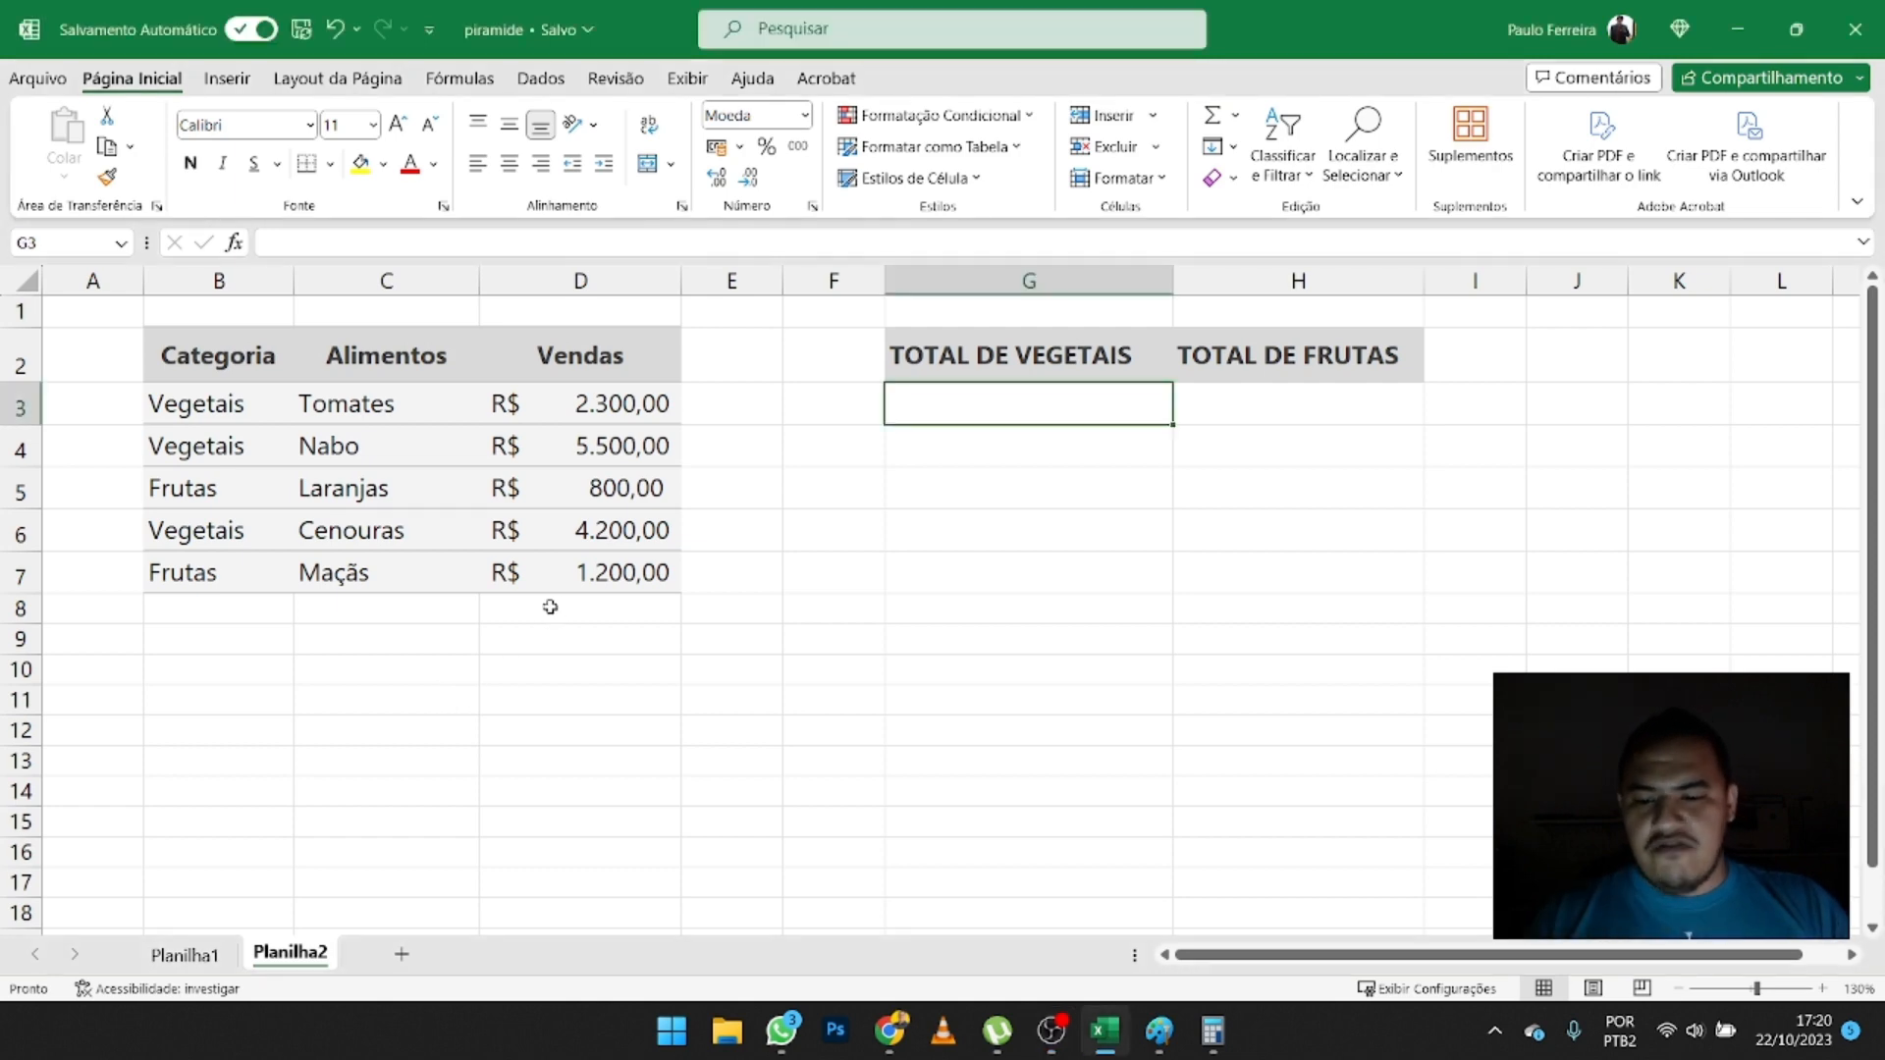
click(549, 608)
text(=)
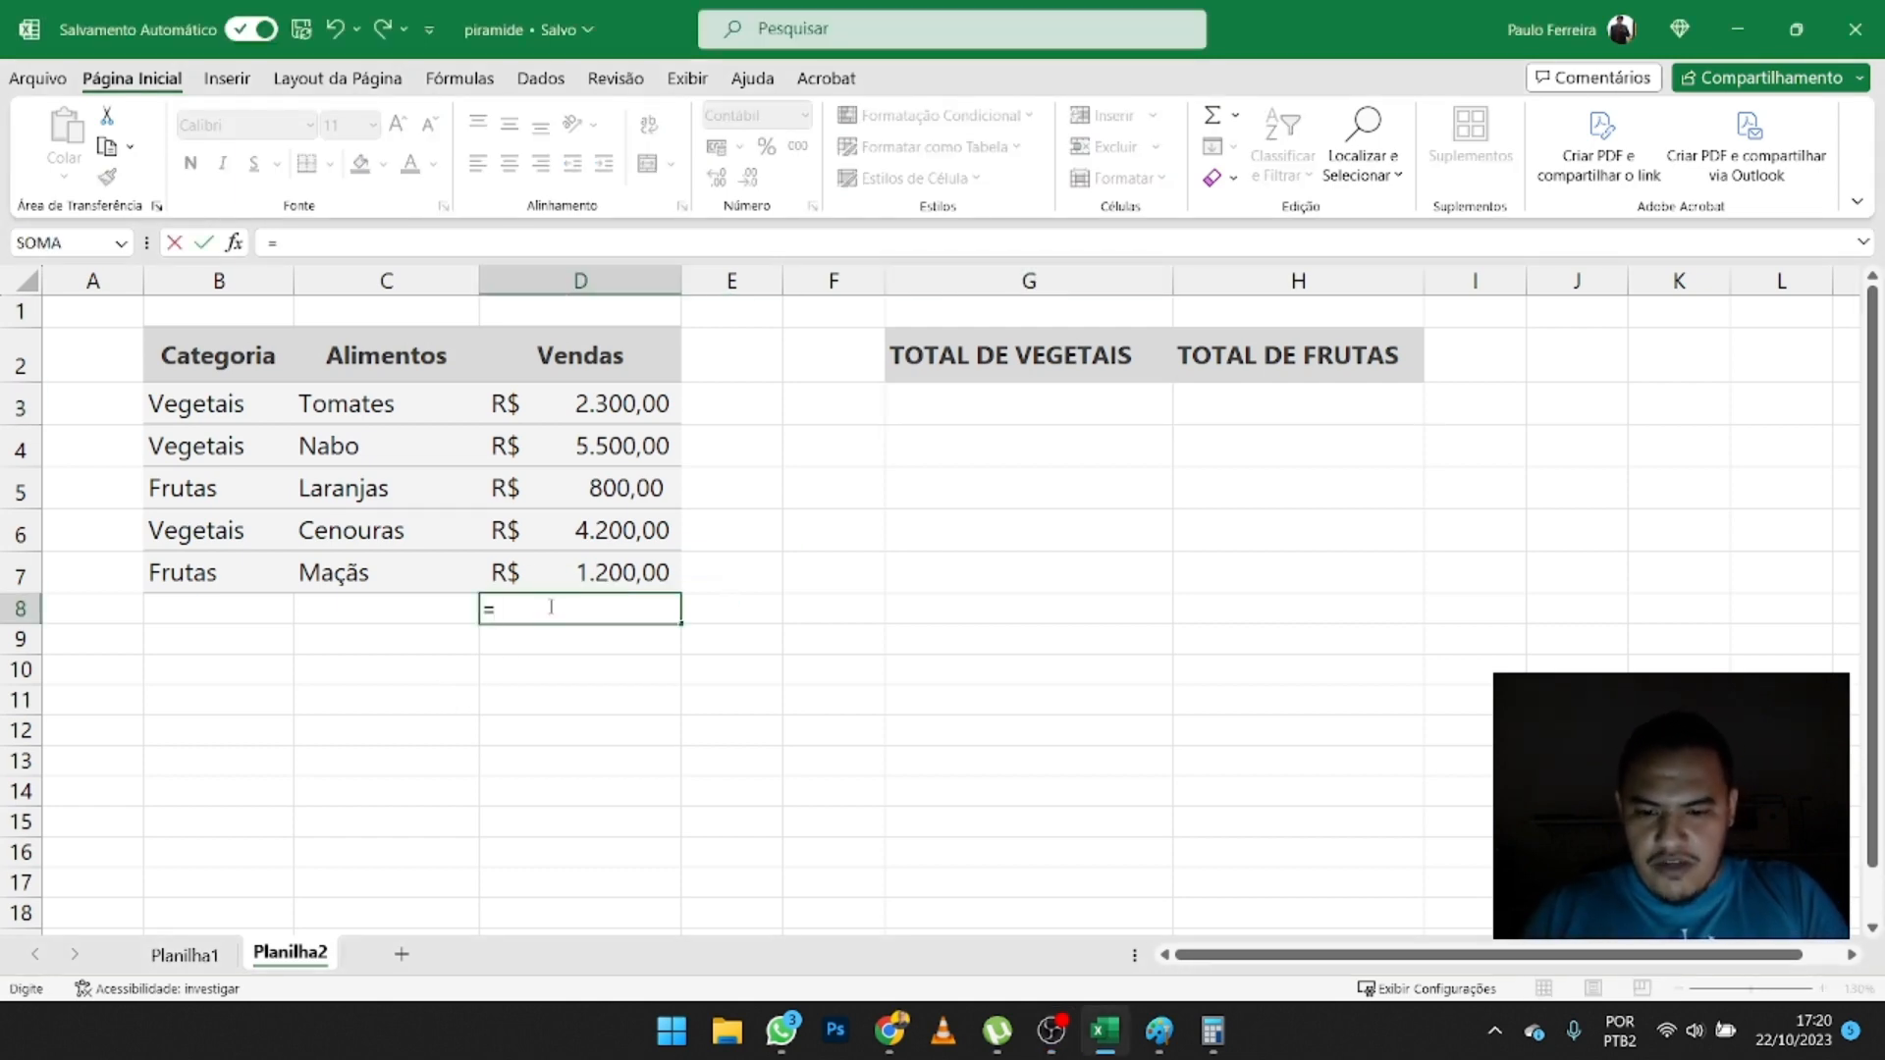
text(SOMA)
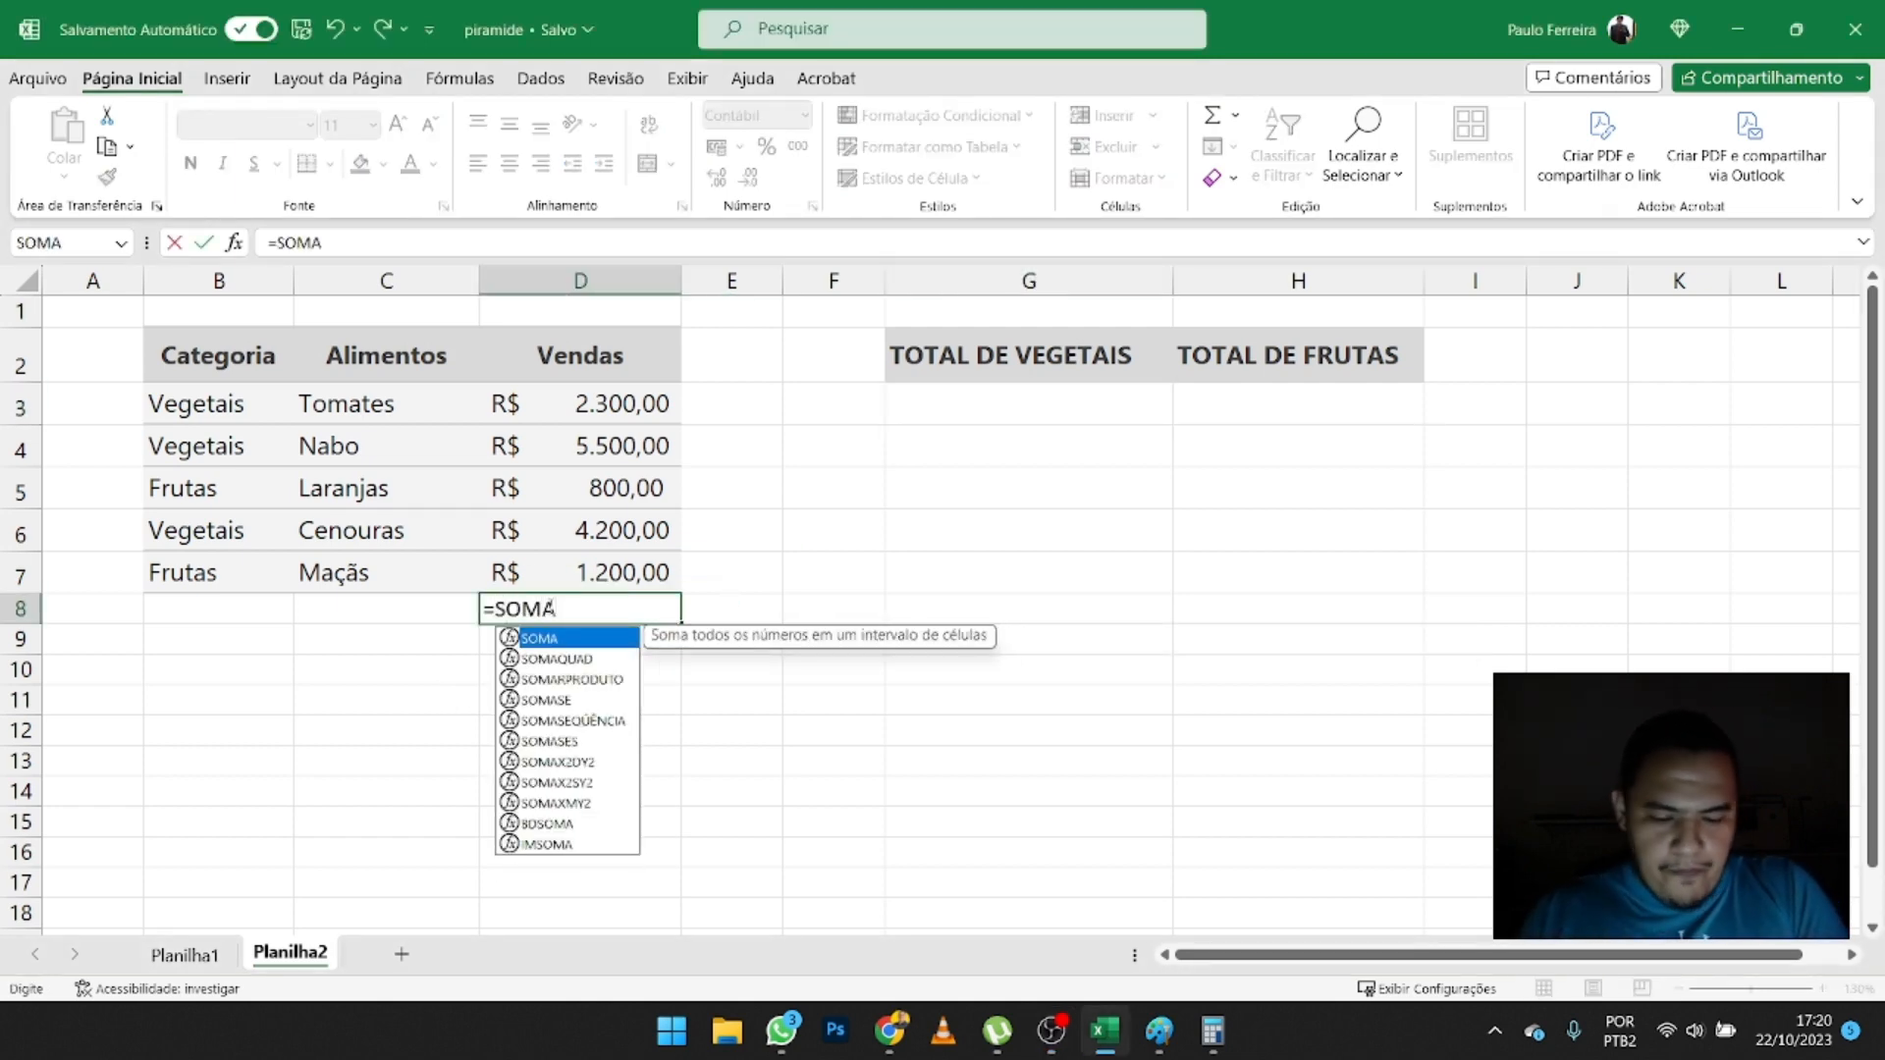
text(()
drag(574, 393, 609, 579)
key(Return)
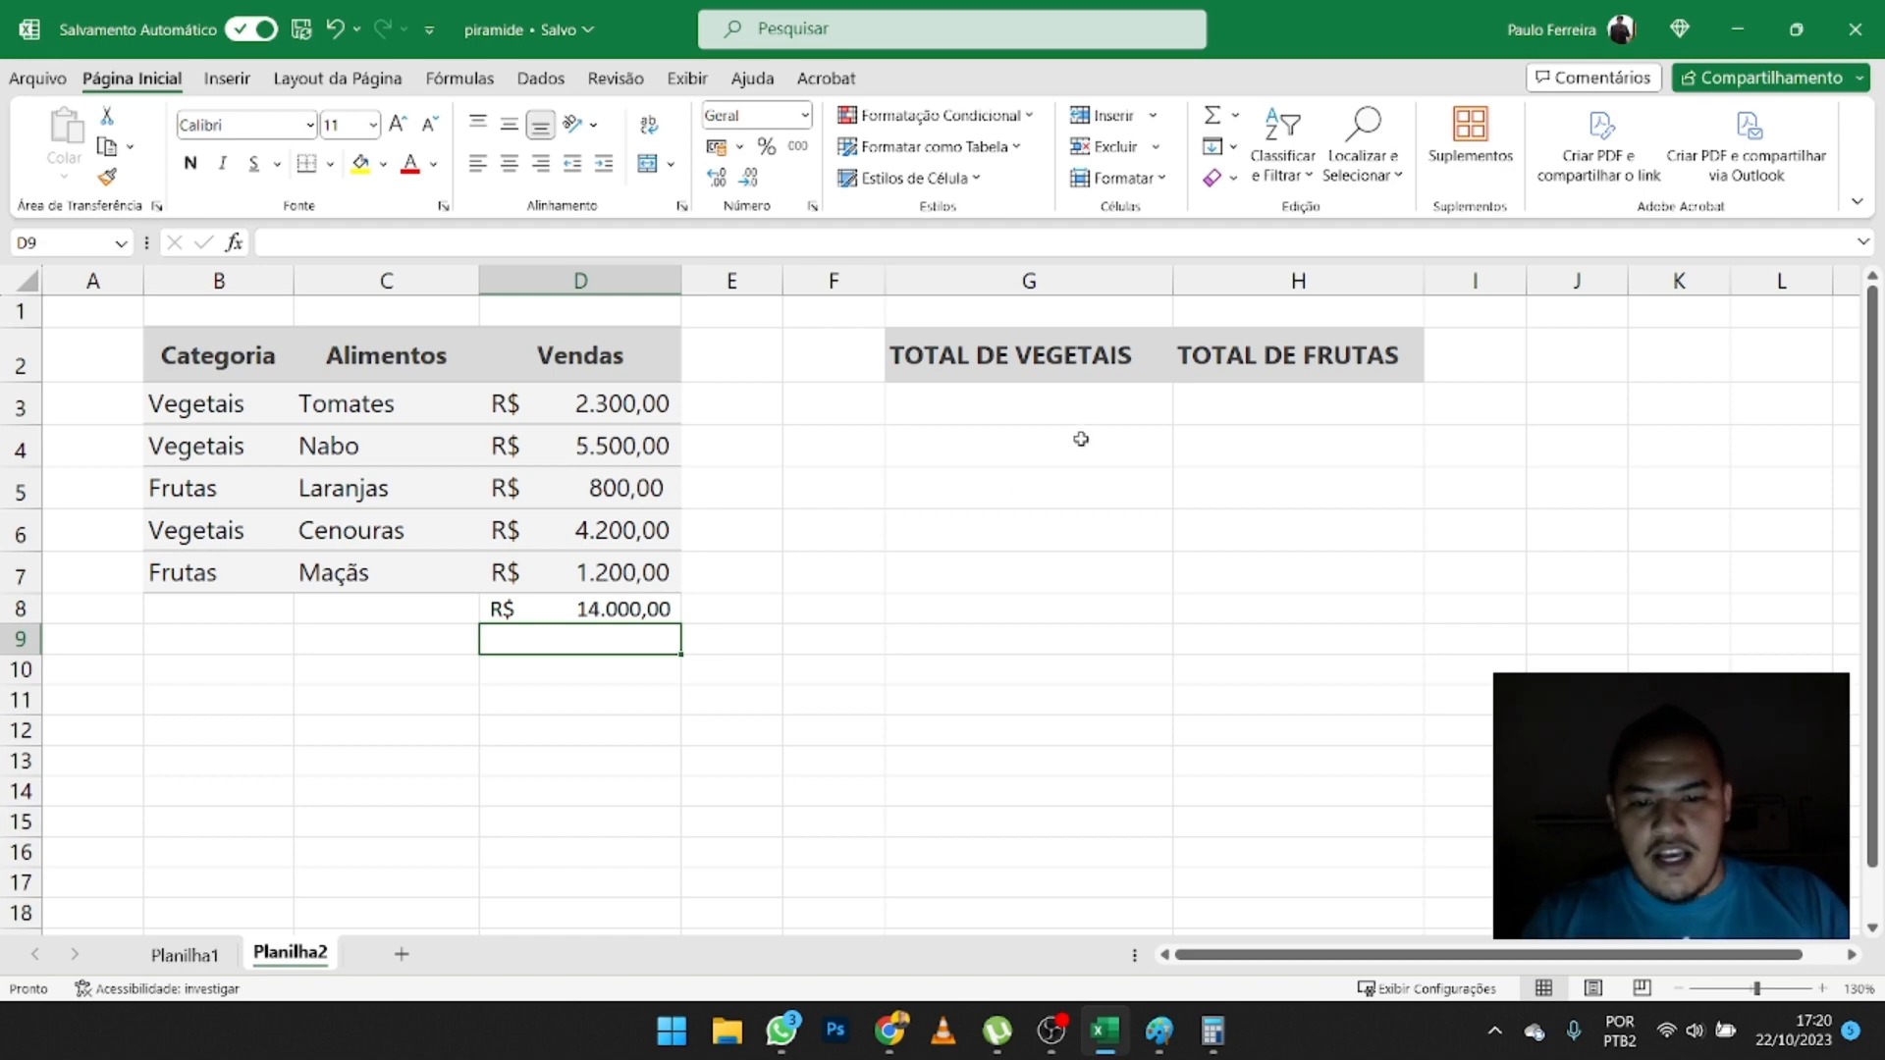
- Add up the vegetable sales in G3 under TOTAL DE VEGETAIS with the formula =D3+D4+D6
click(1086, 406)
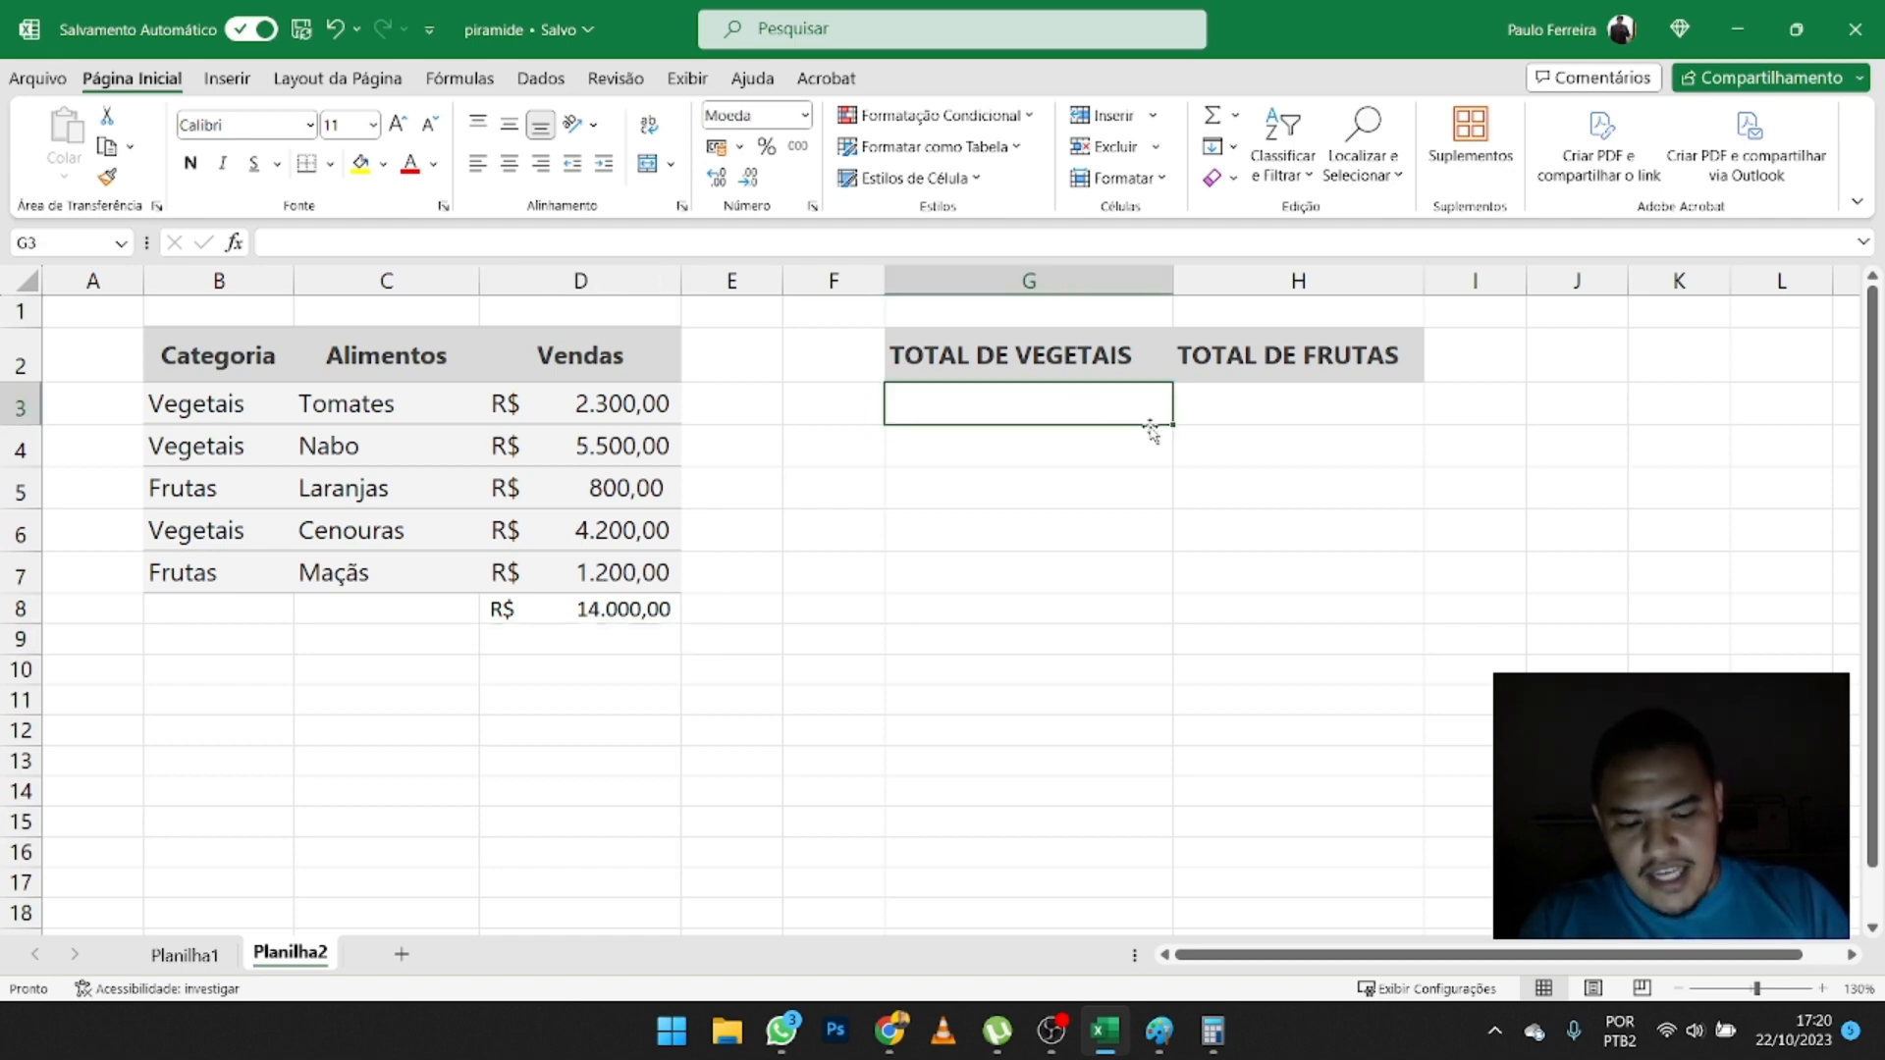
text(=)
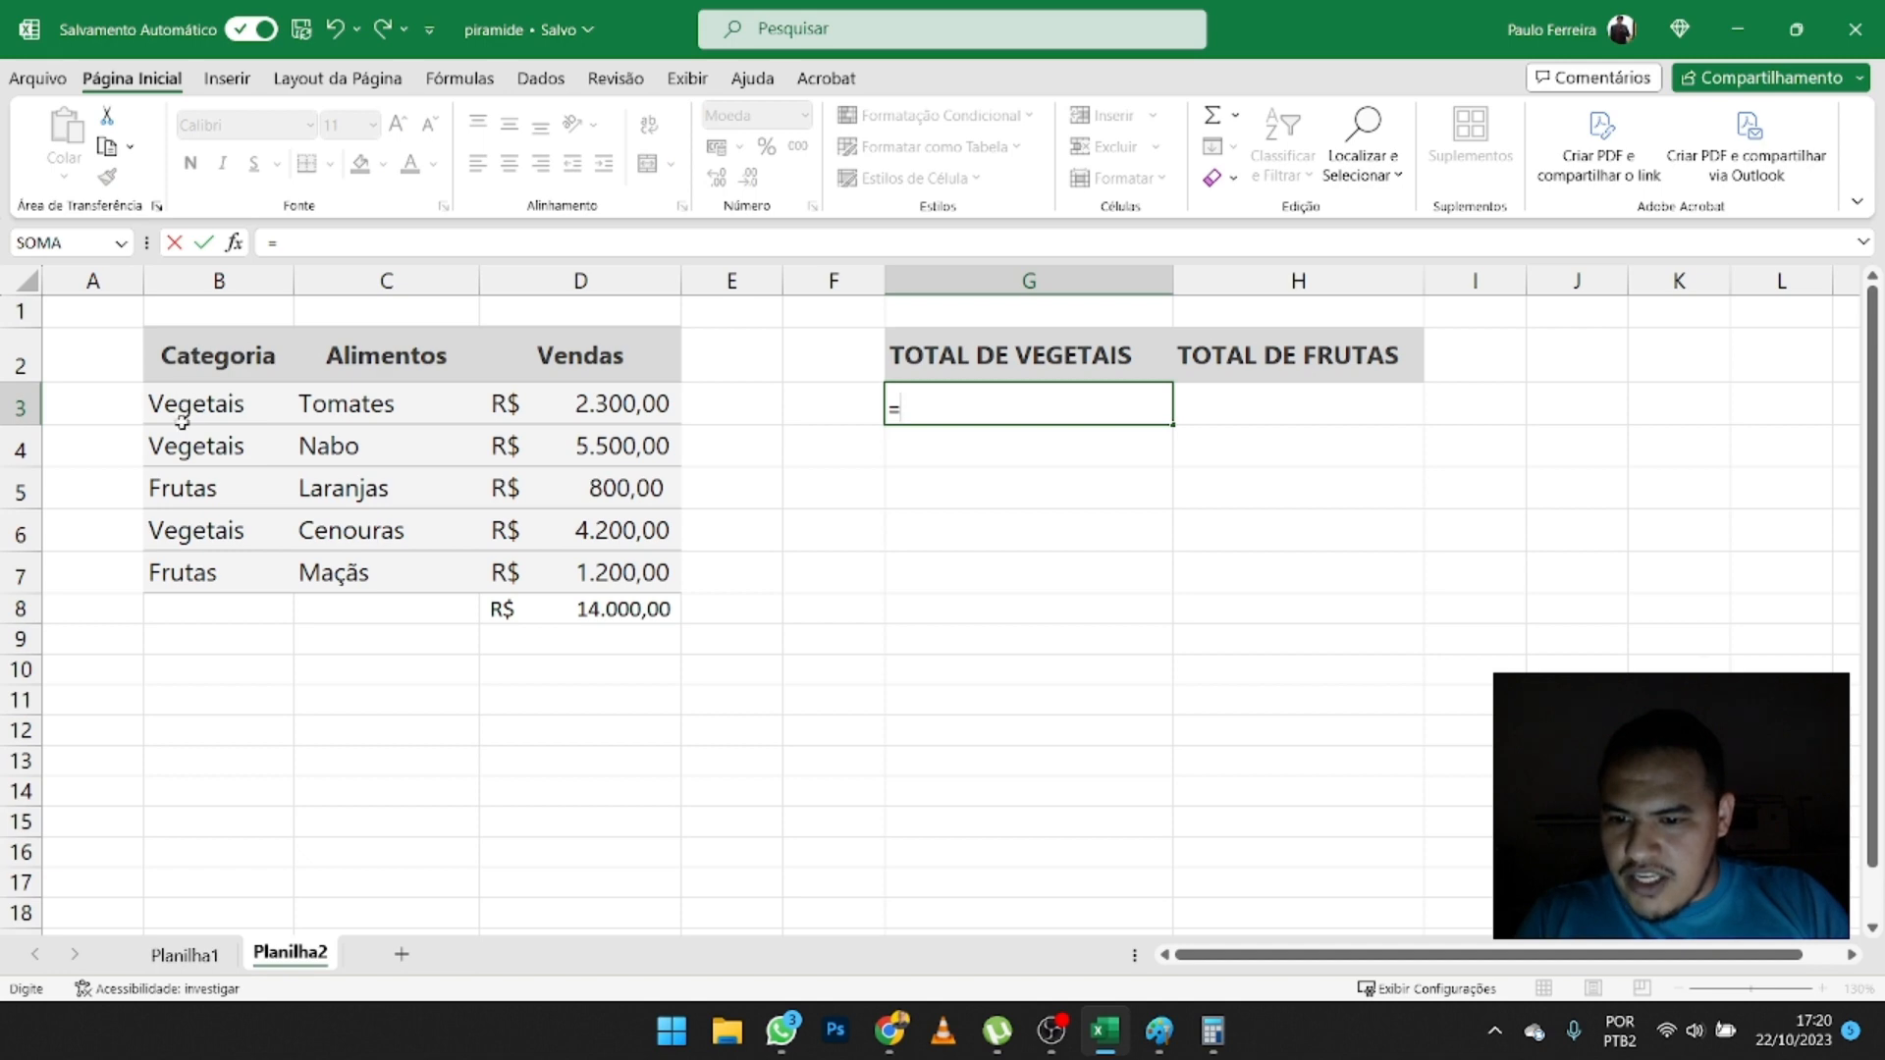
click(620, 416)
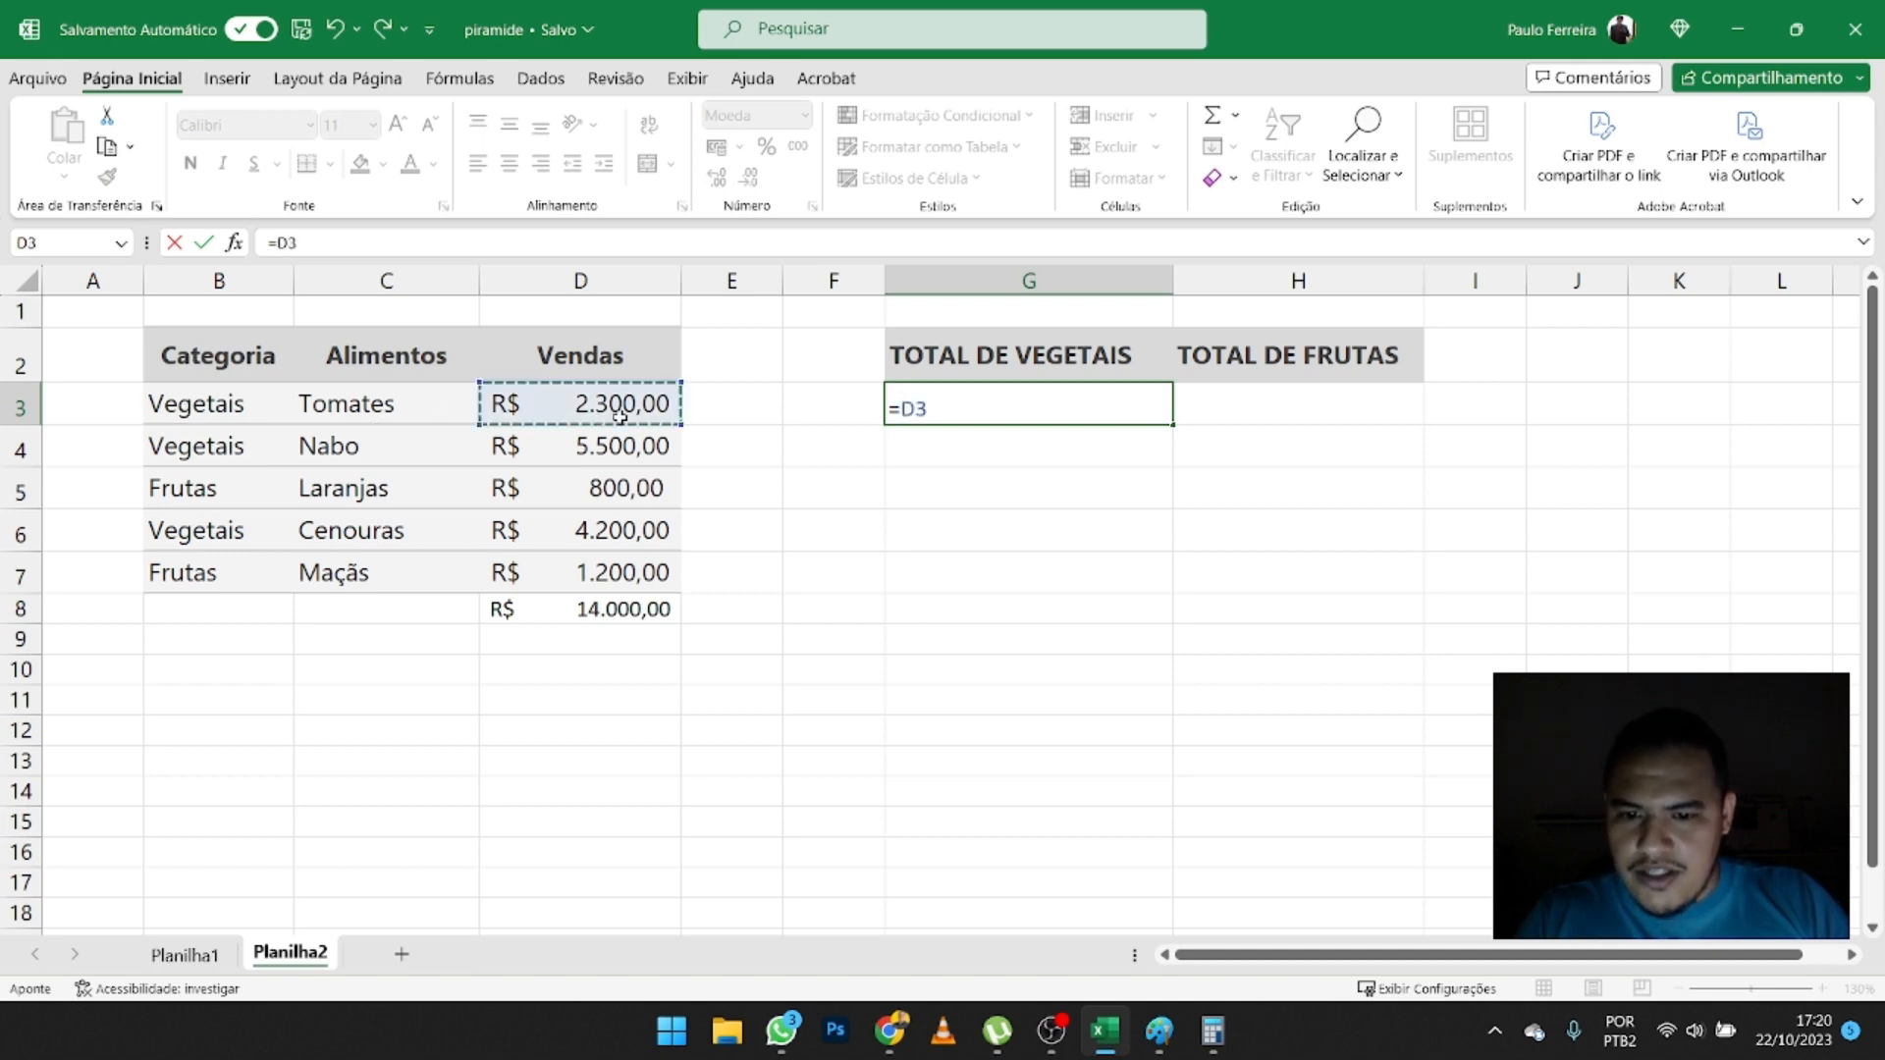
text(+)
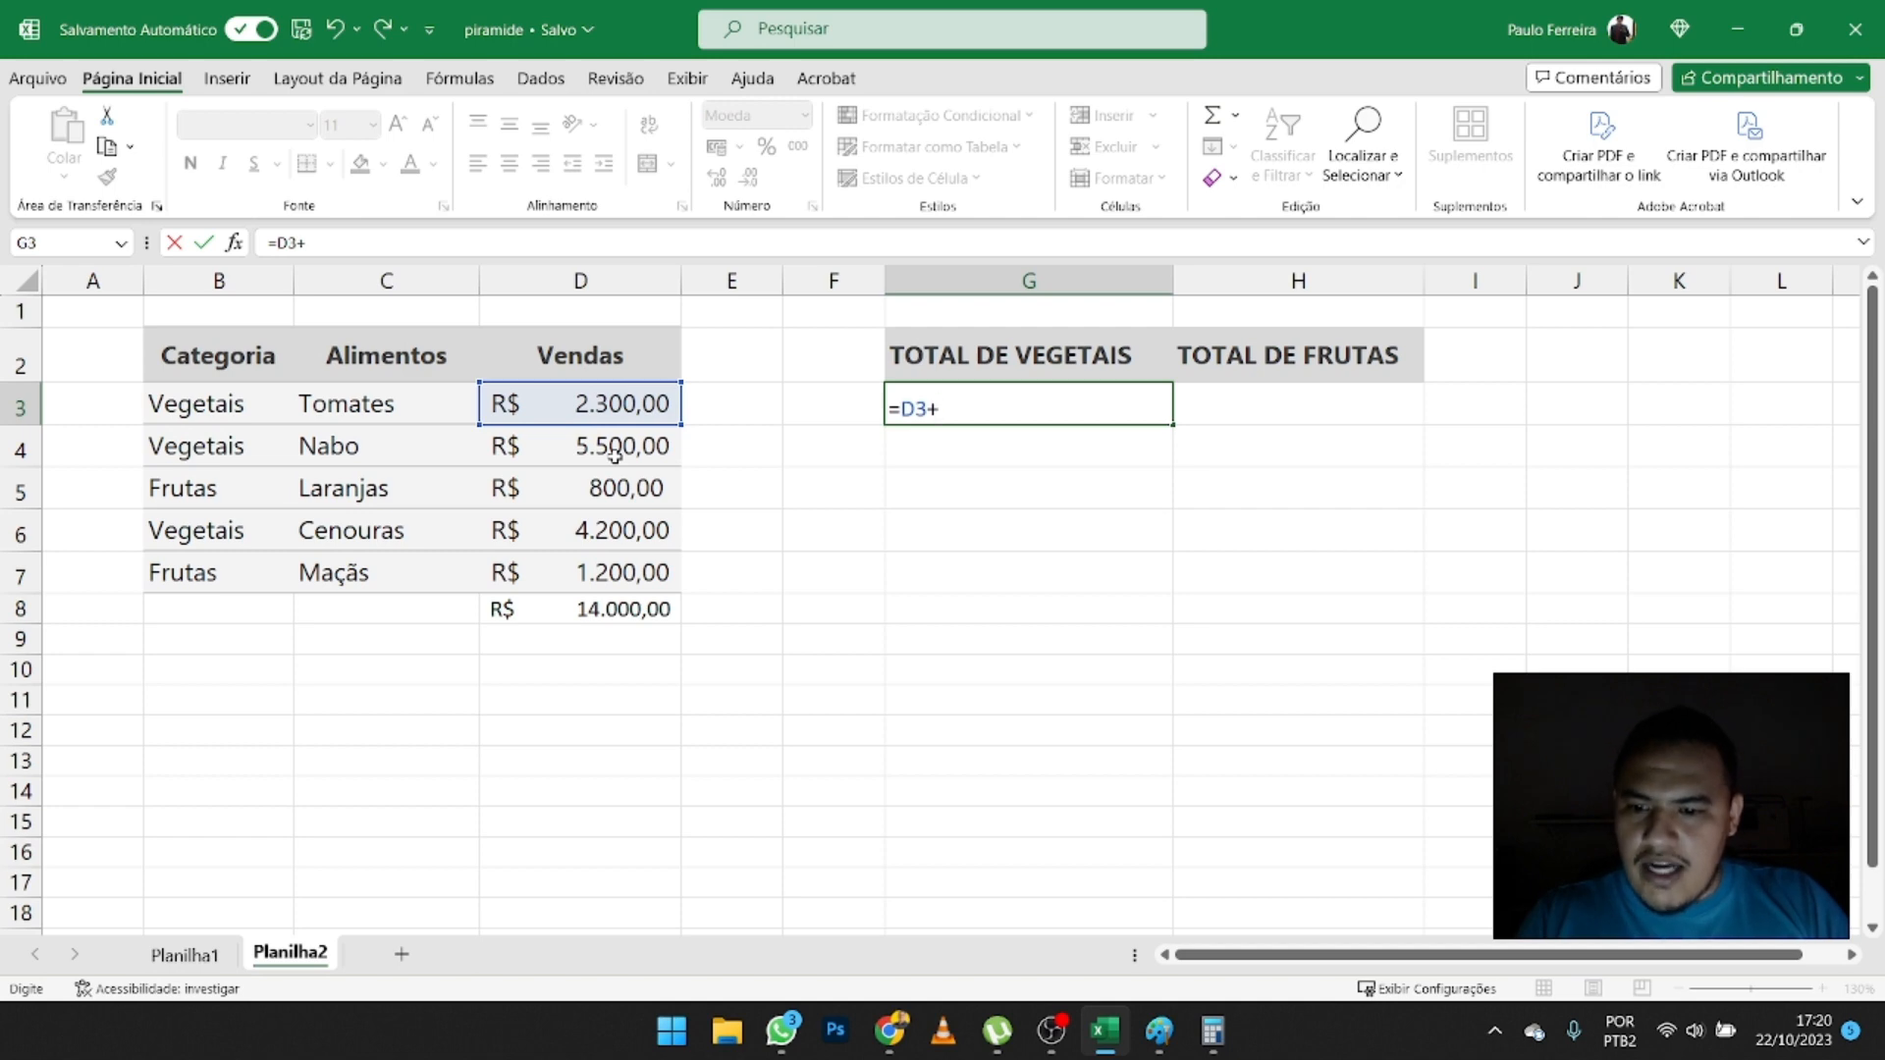
click(656, 447)
text(+)
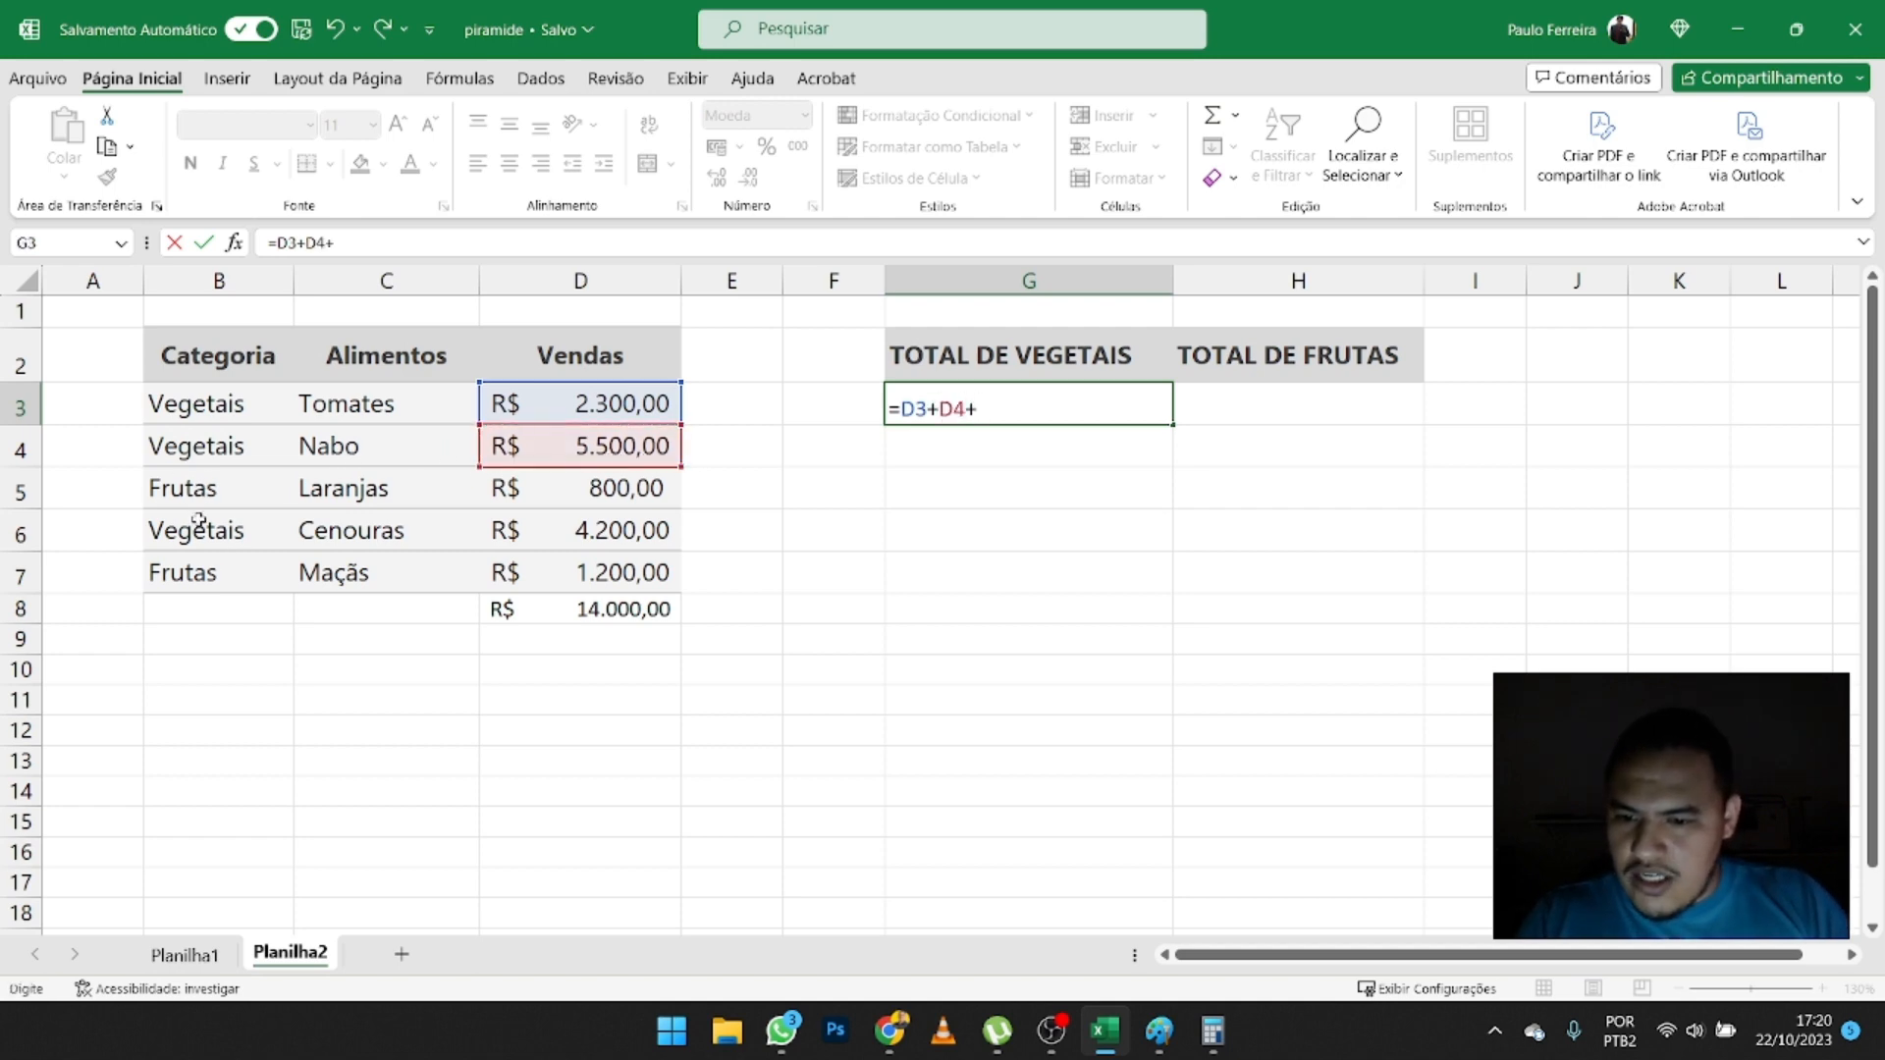
click(616, 532)
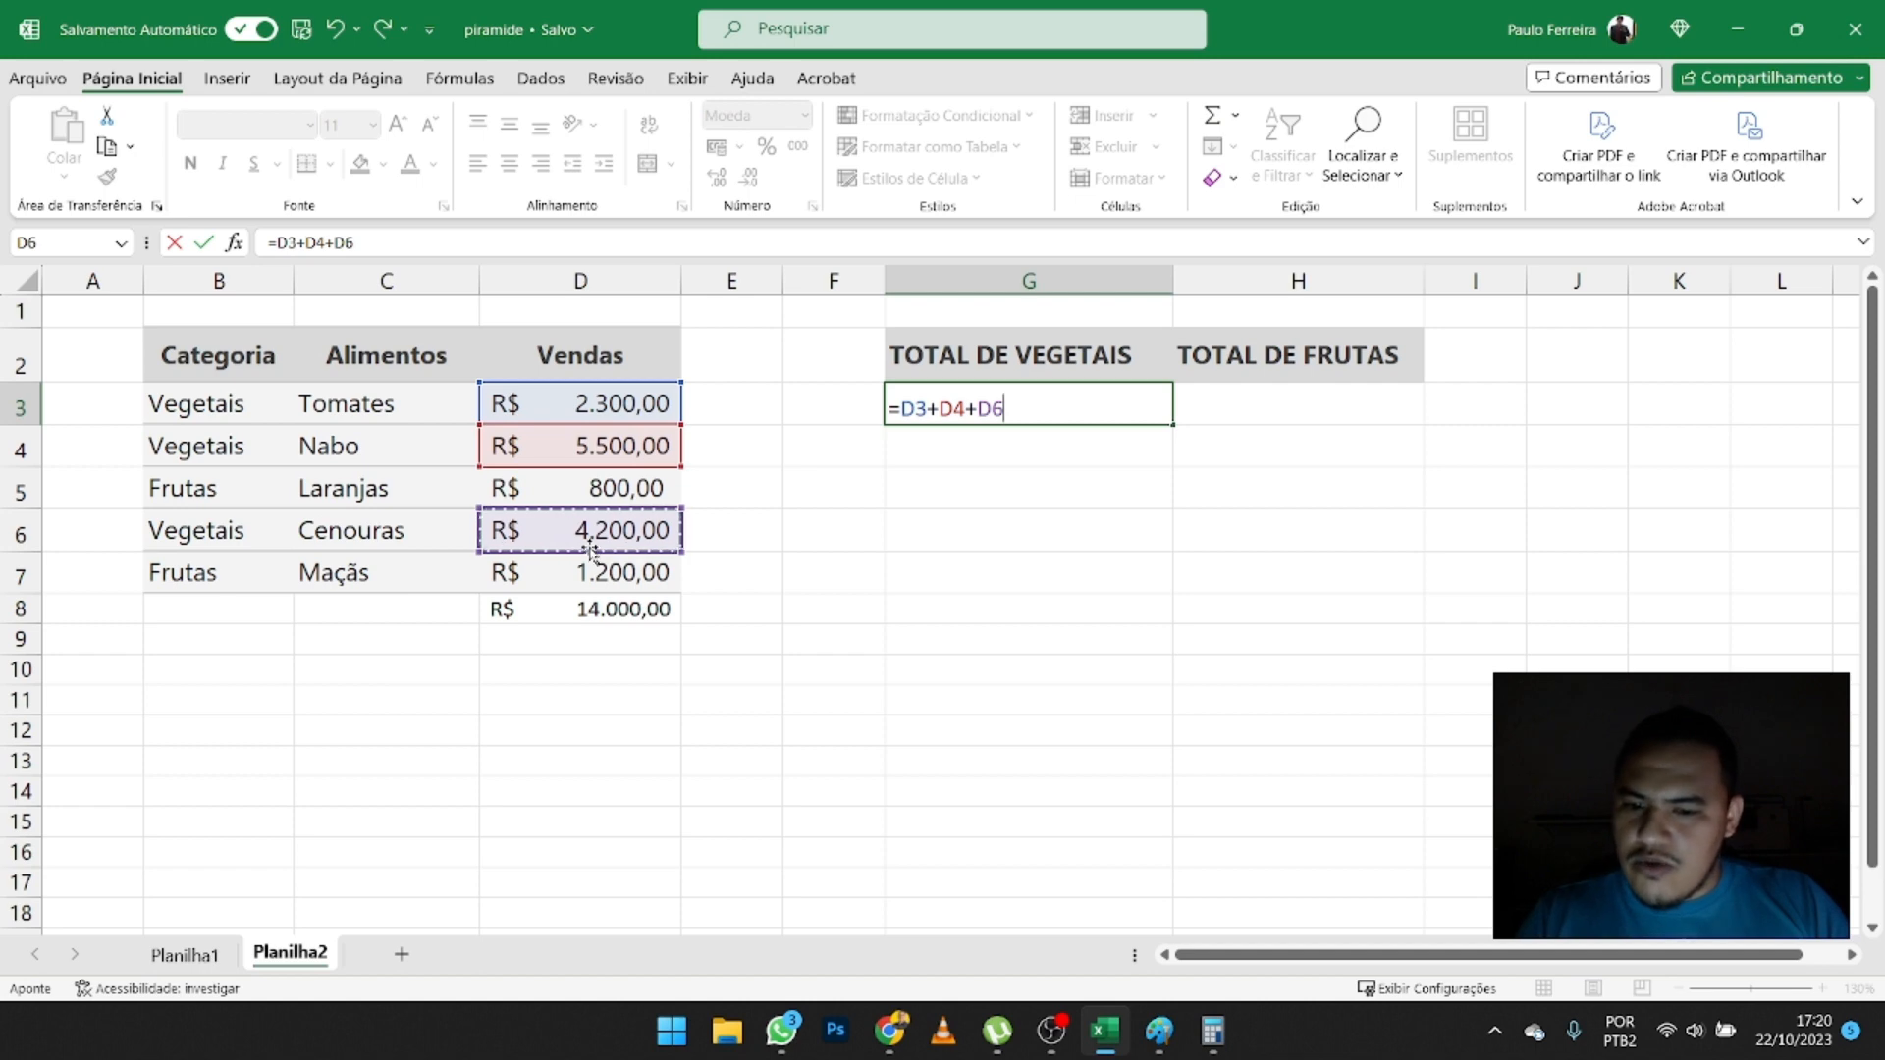
key(Return)
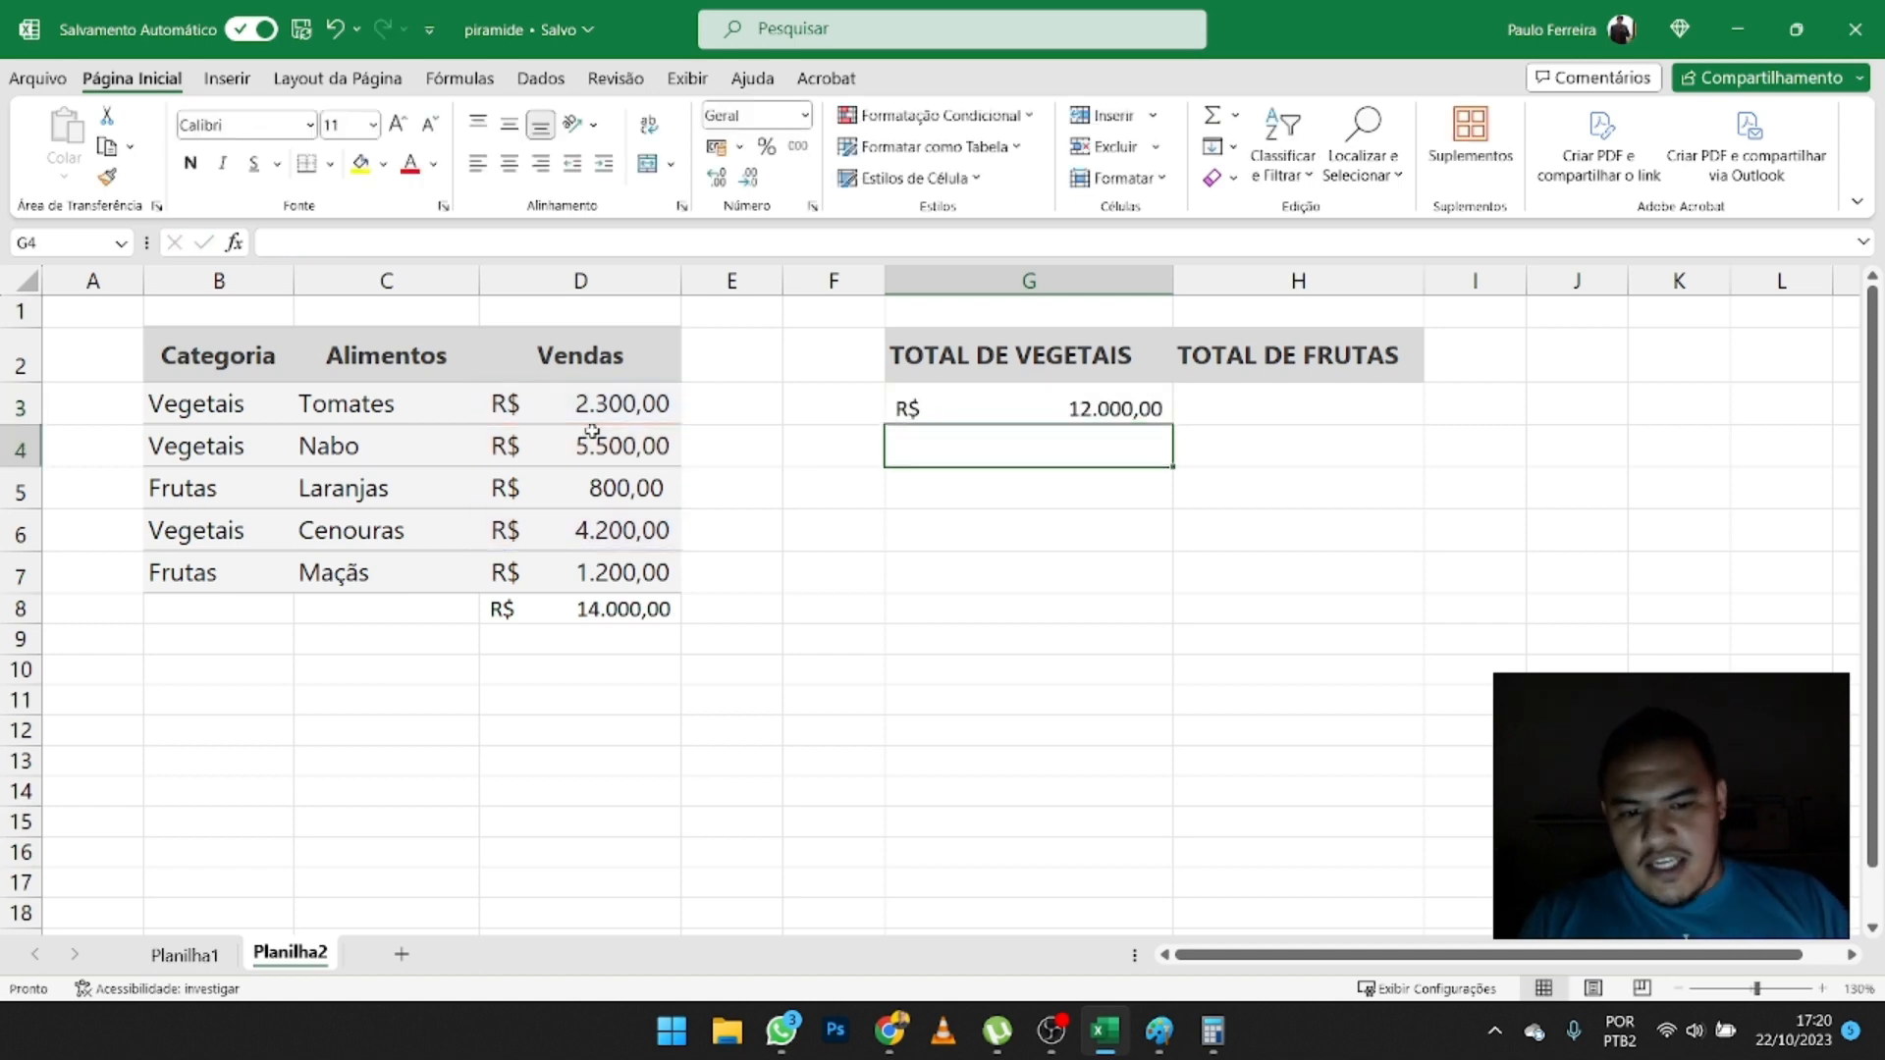
- Add up the fruit sales in H3 under TOTAL DE FRUTAS with the formula =D5+D7
click(1324, 417)
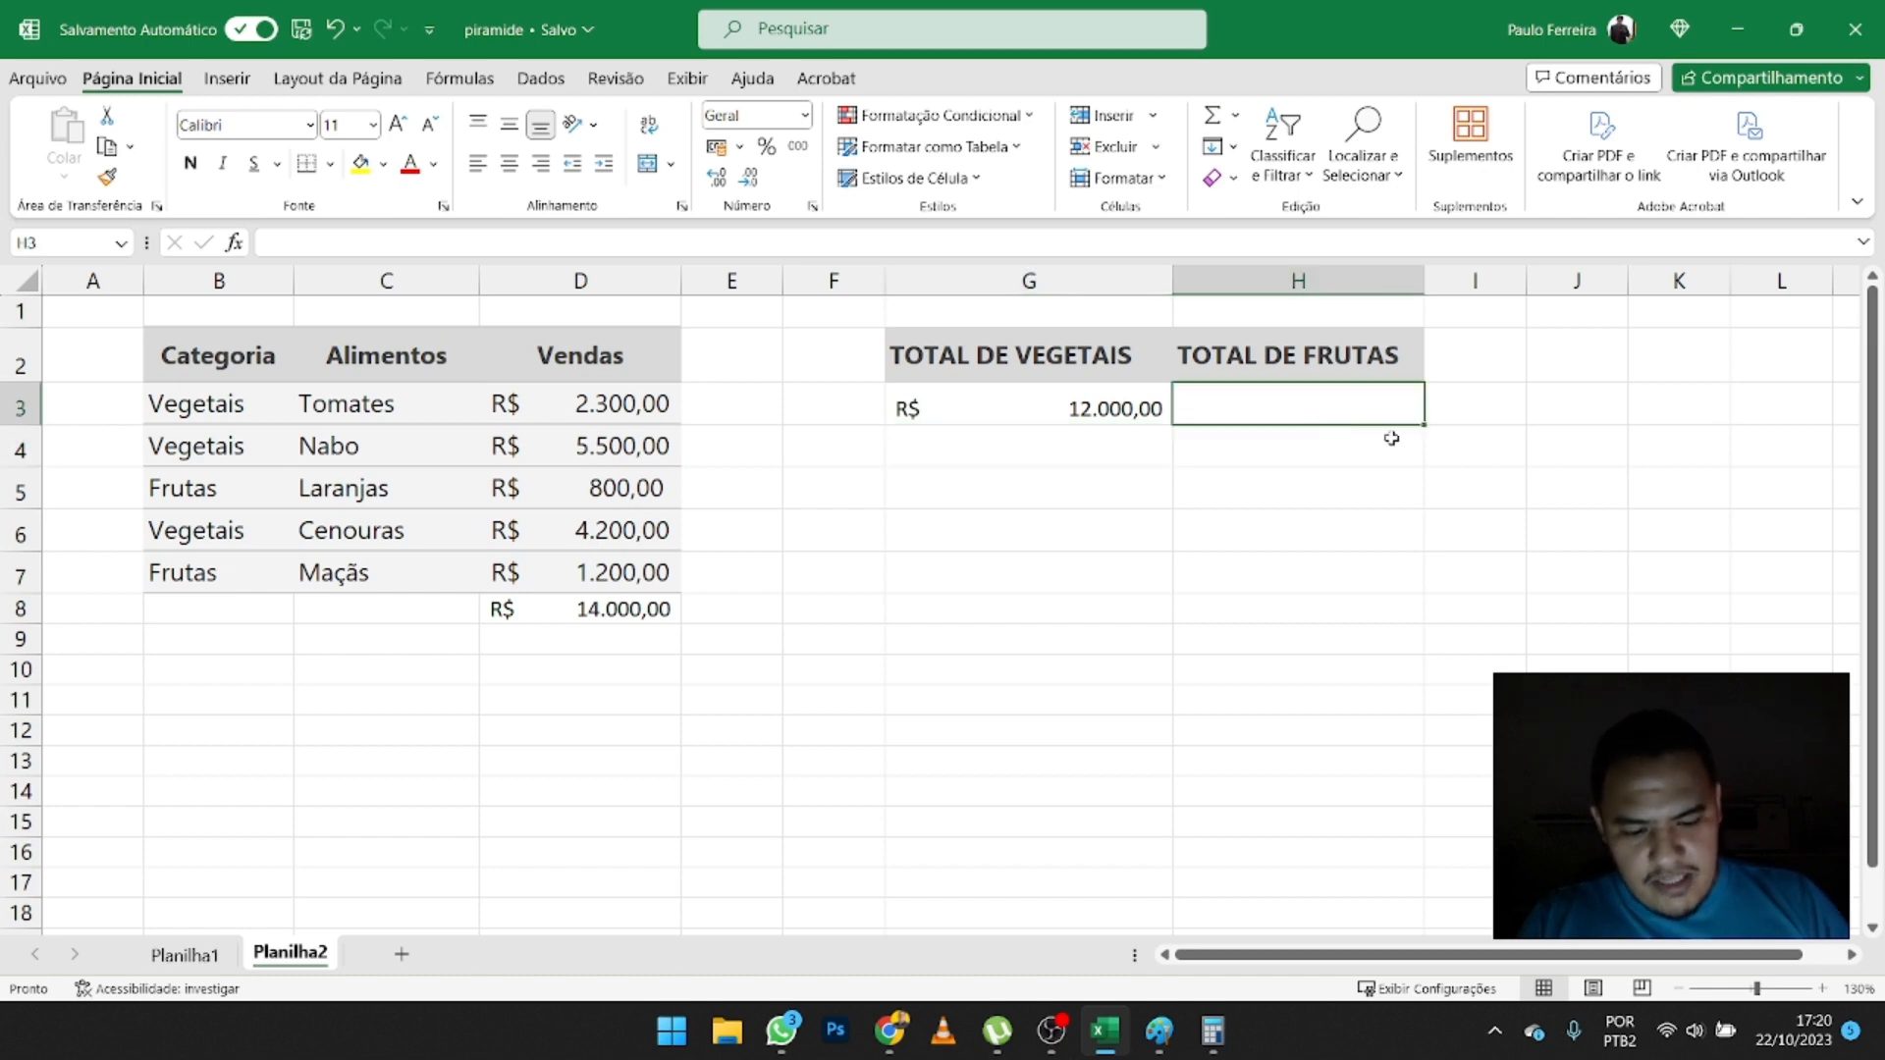
text(=)
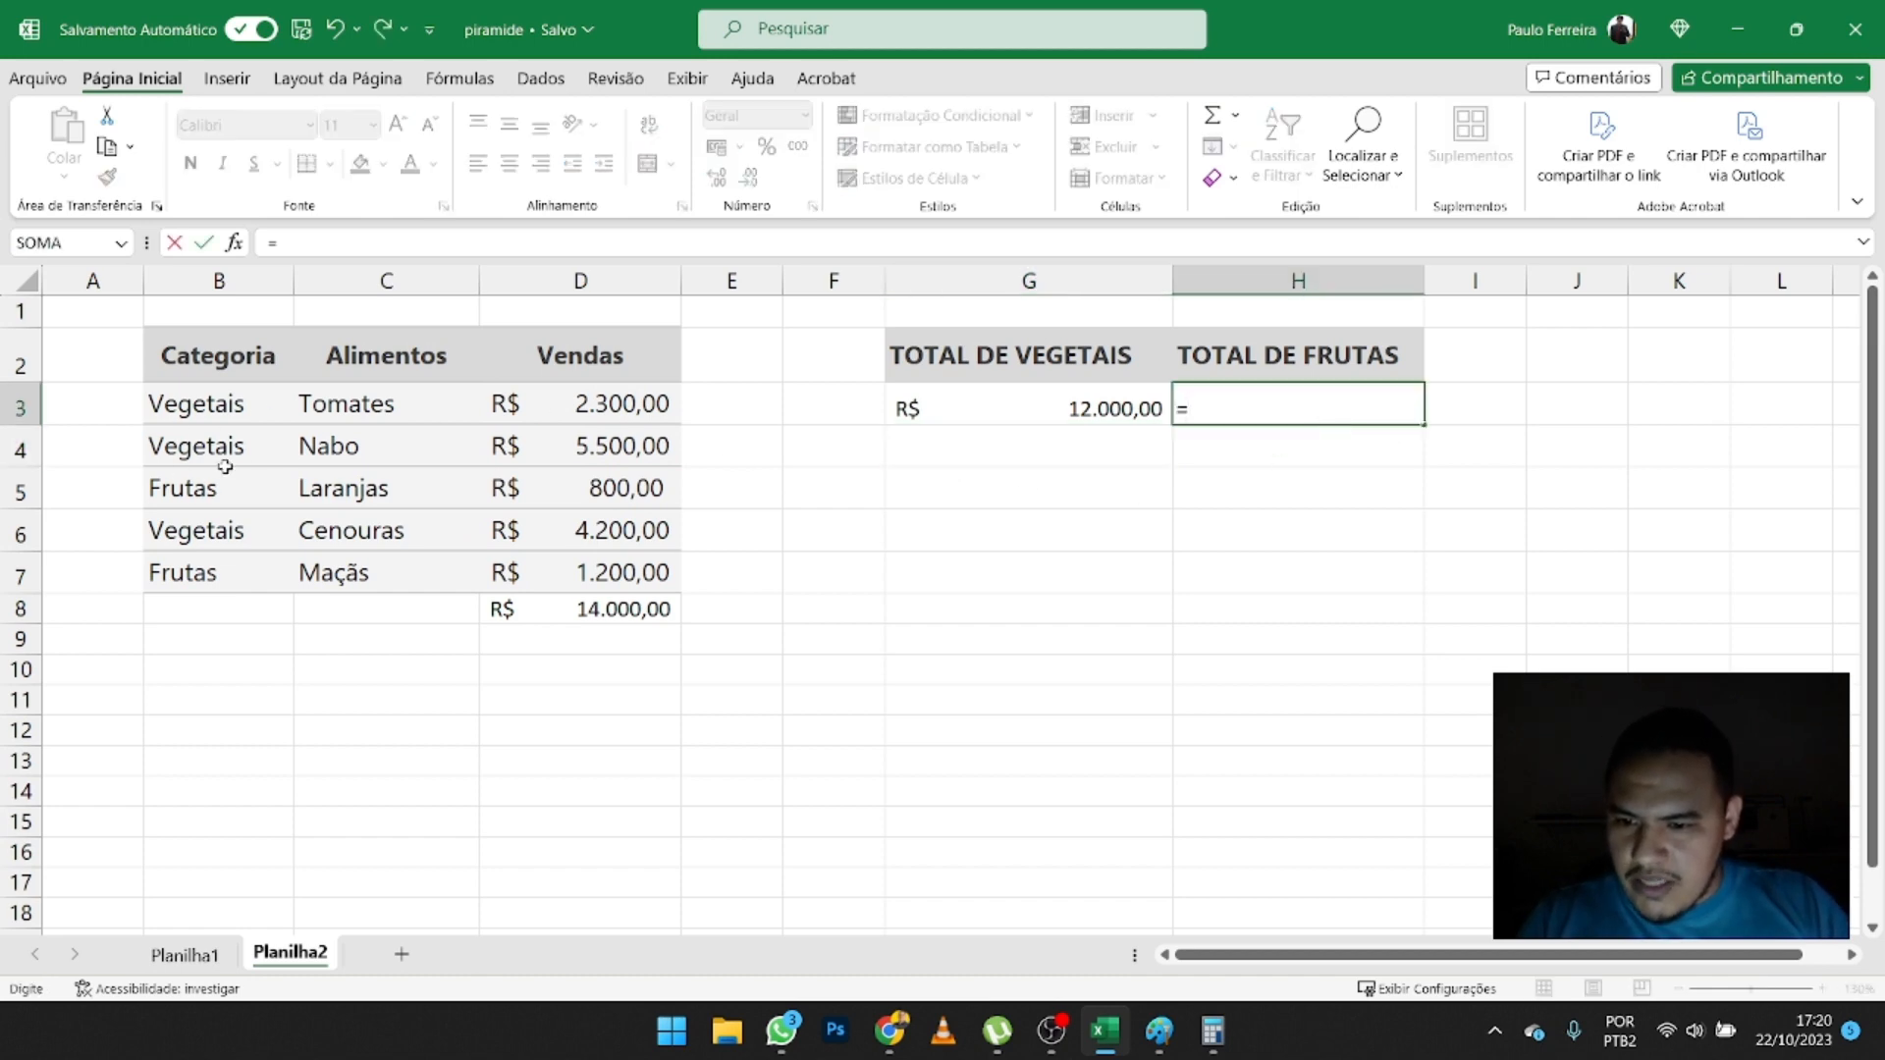
click(663, 489)
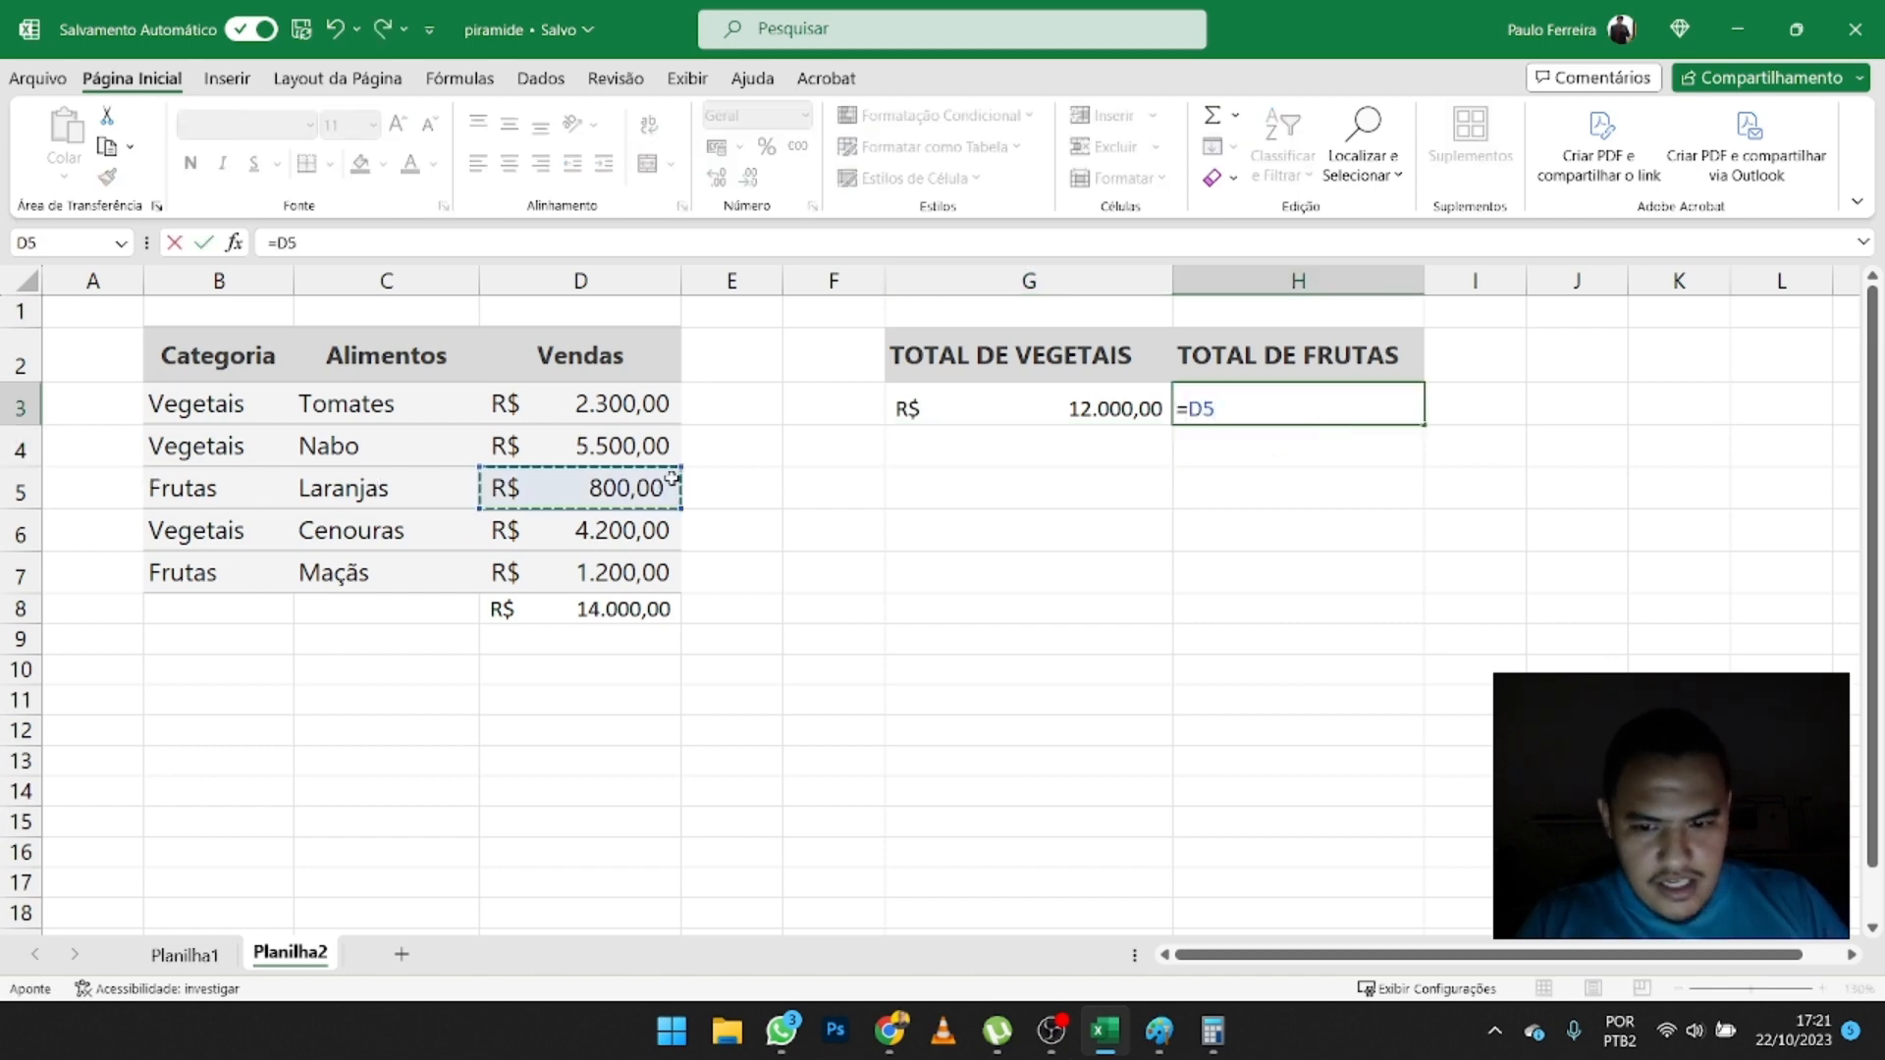
text(+)
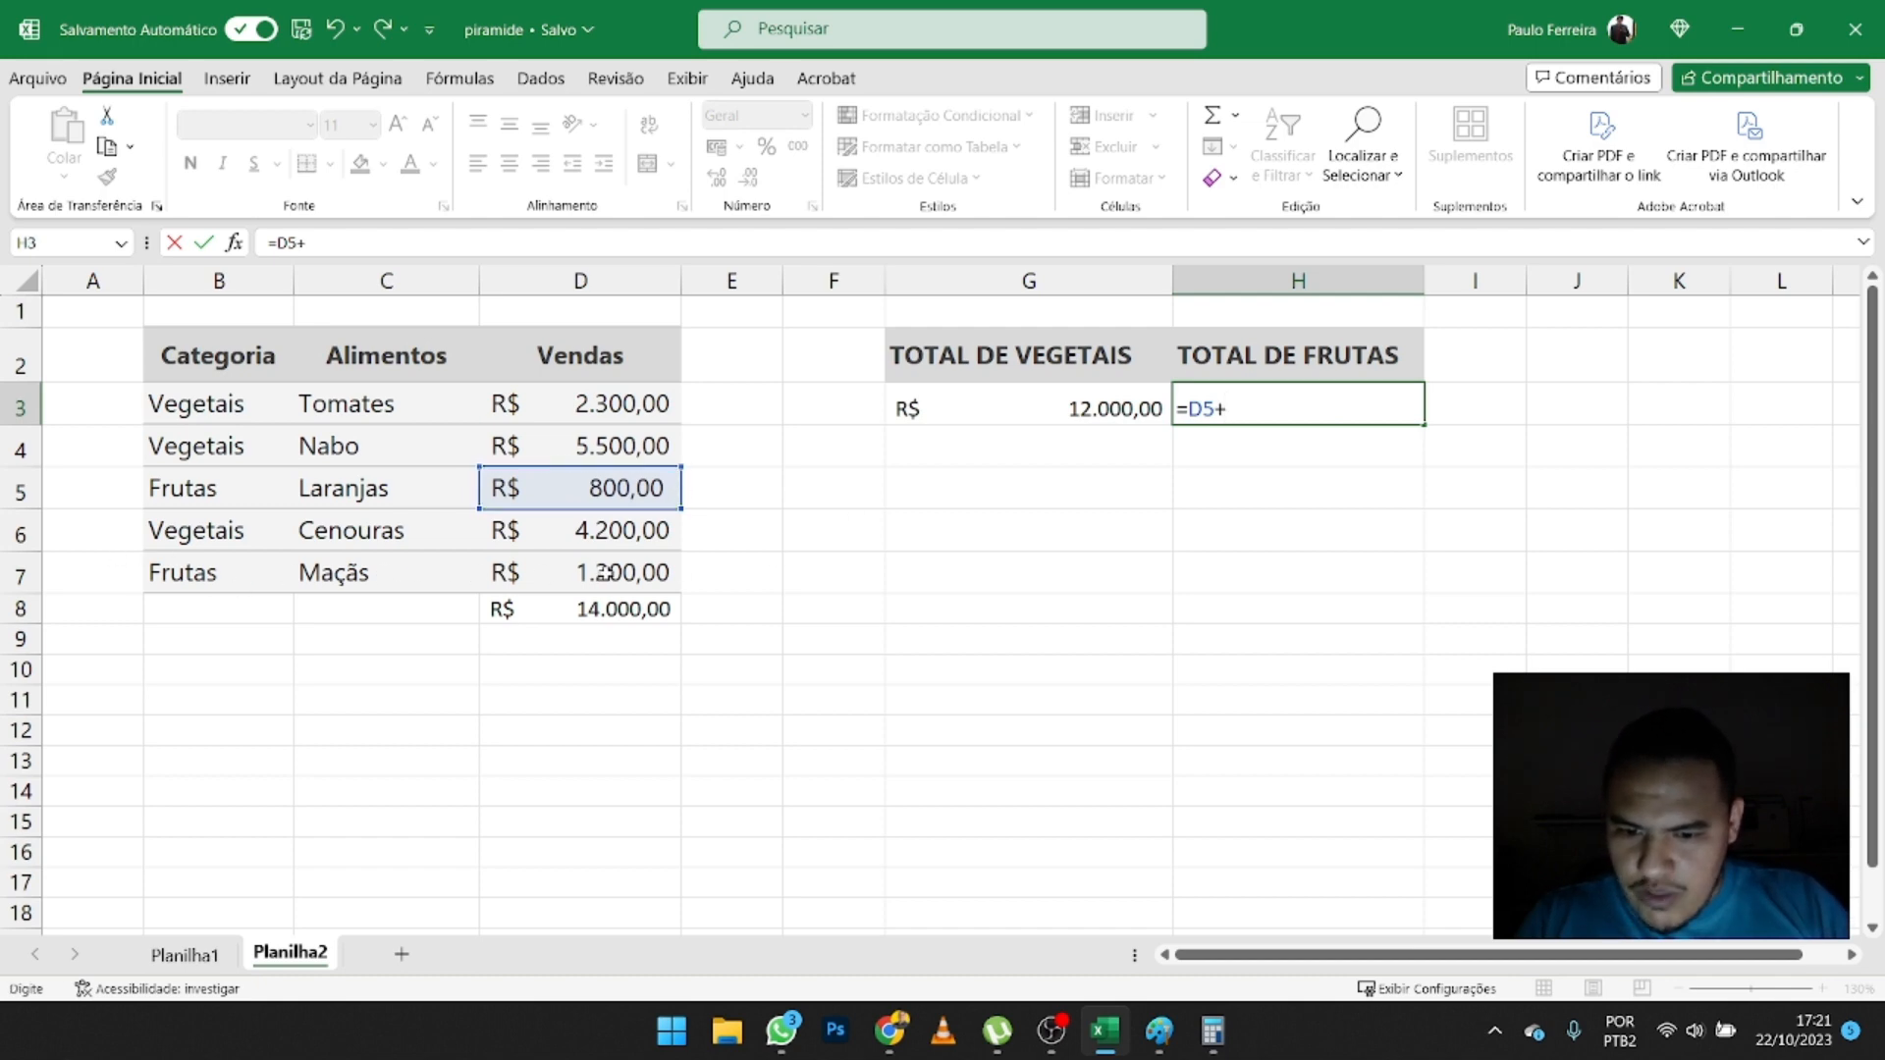
click(615, 573)
key(Return)
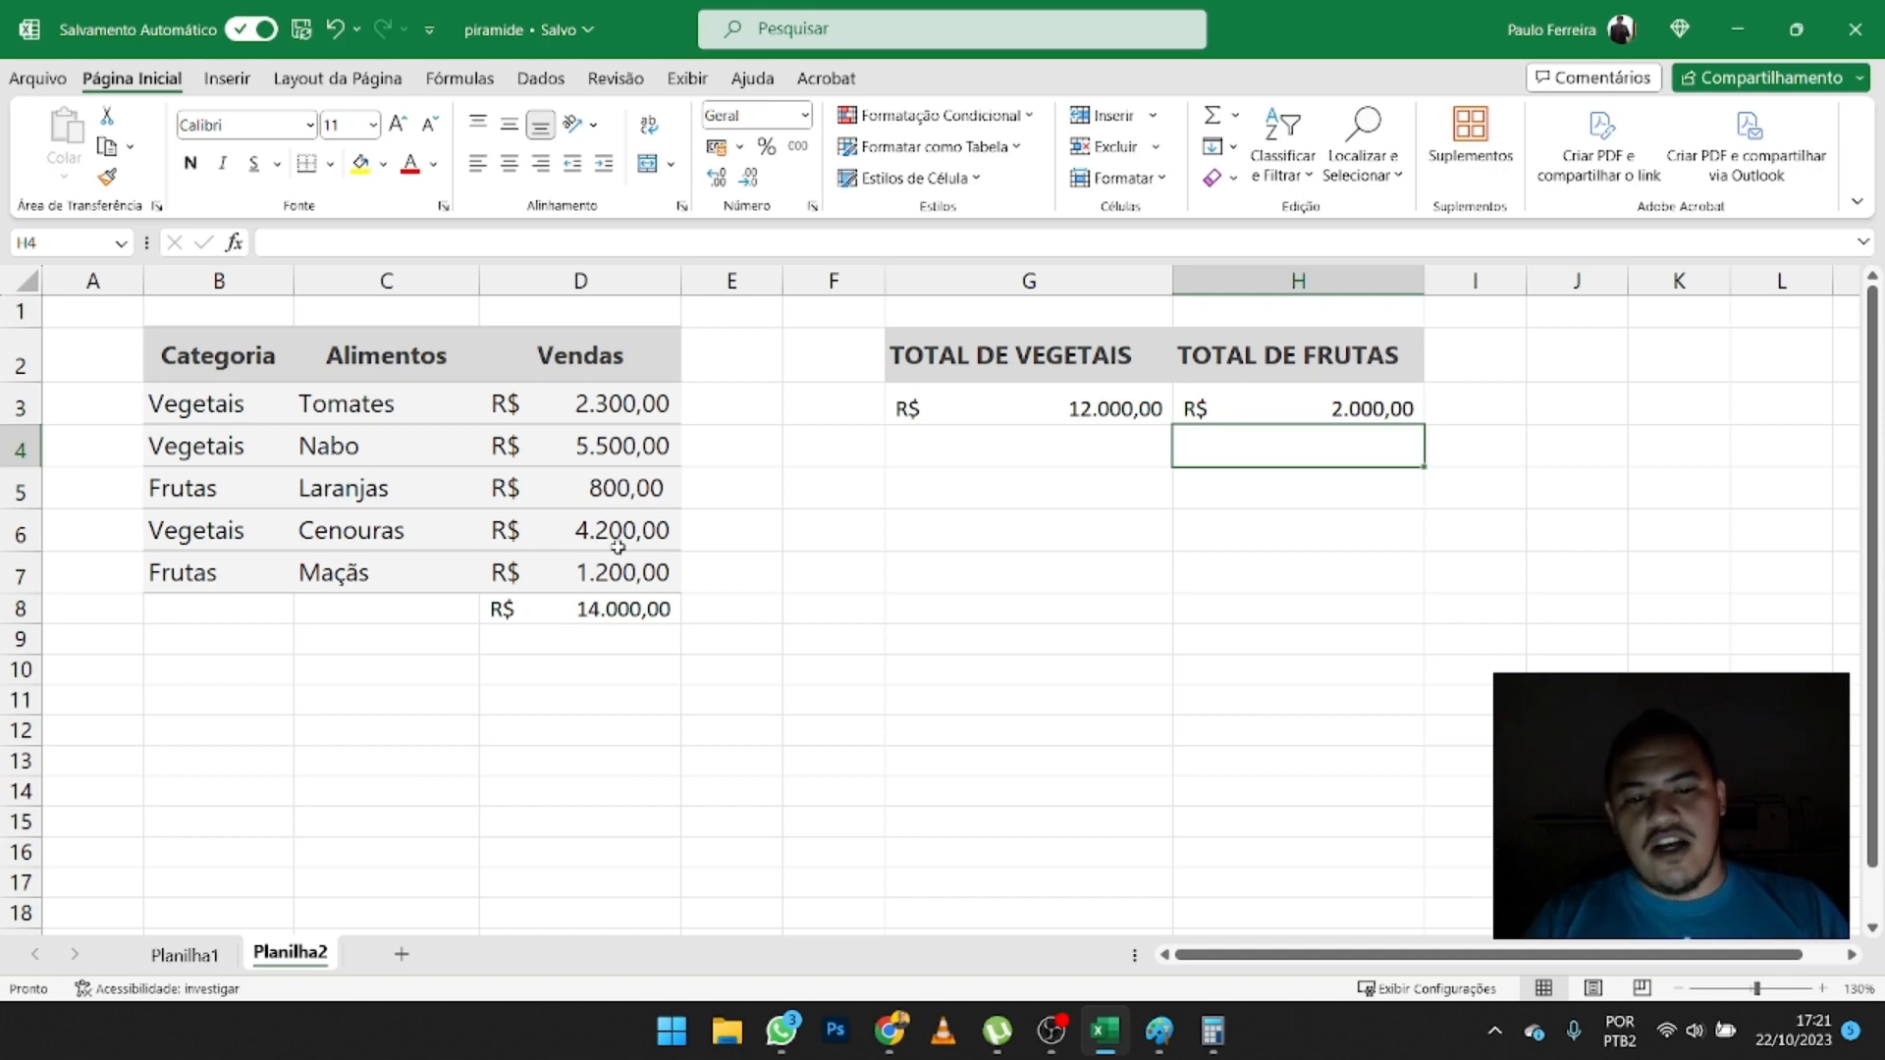
- Extend the vegetable total formula in G3 with the Maçãs sale, making it =D3+D4+D6+D7
double_click(1080, 397)
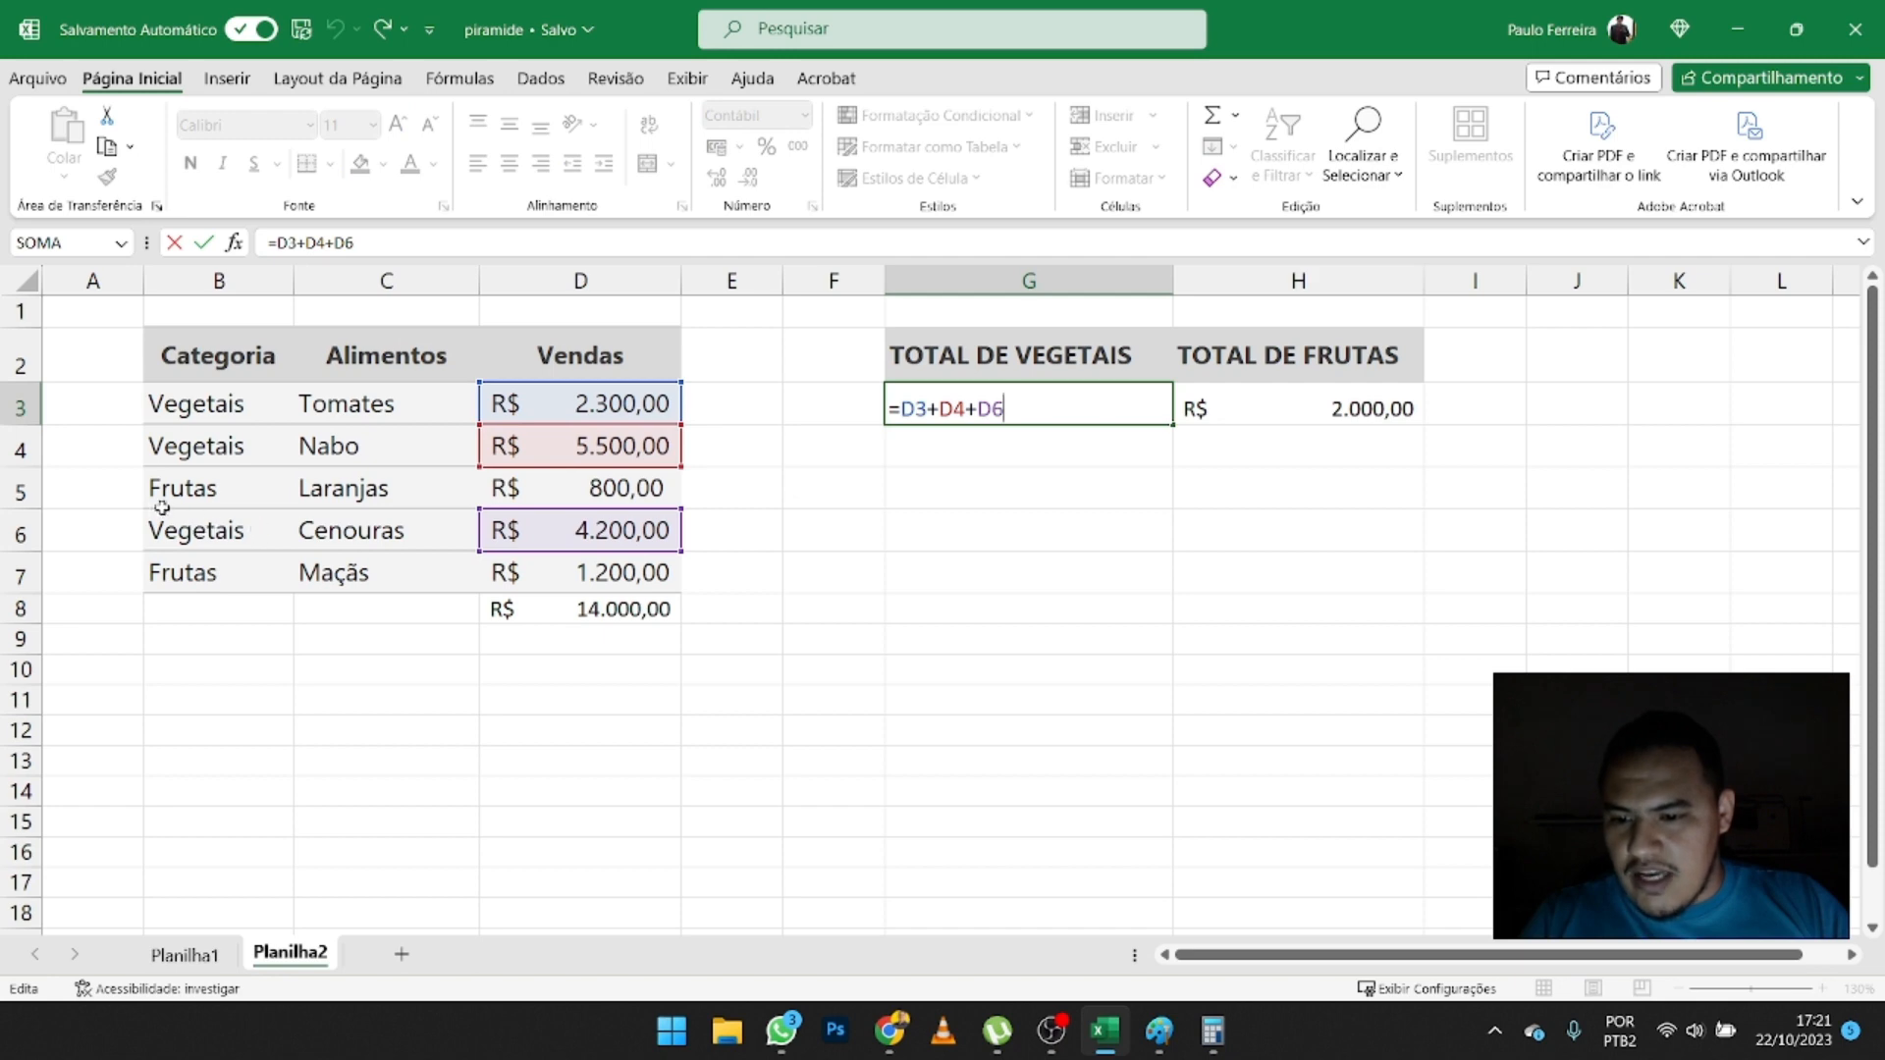
click(527, 569)
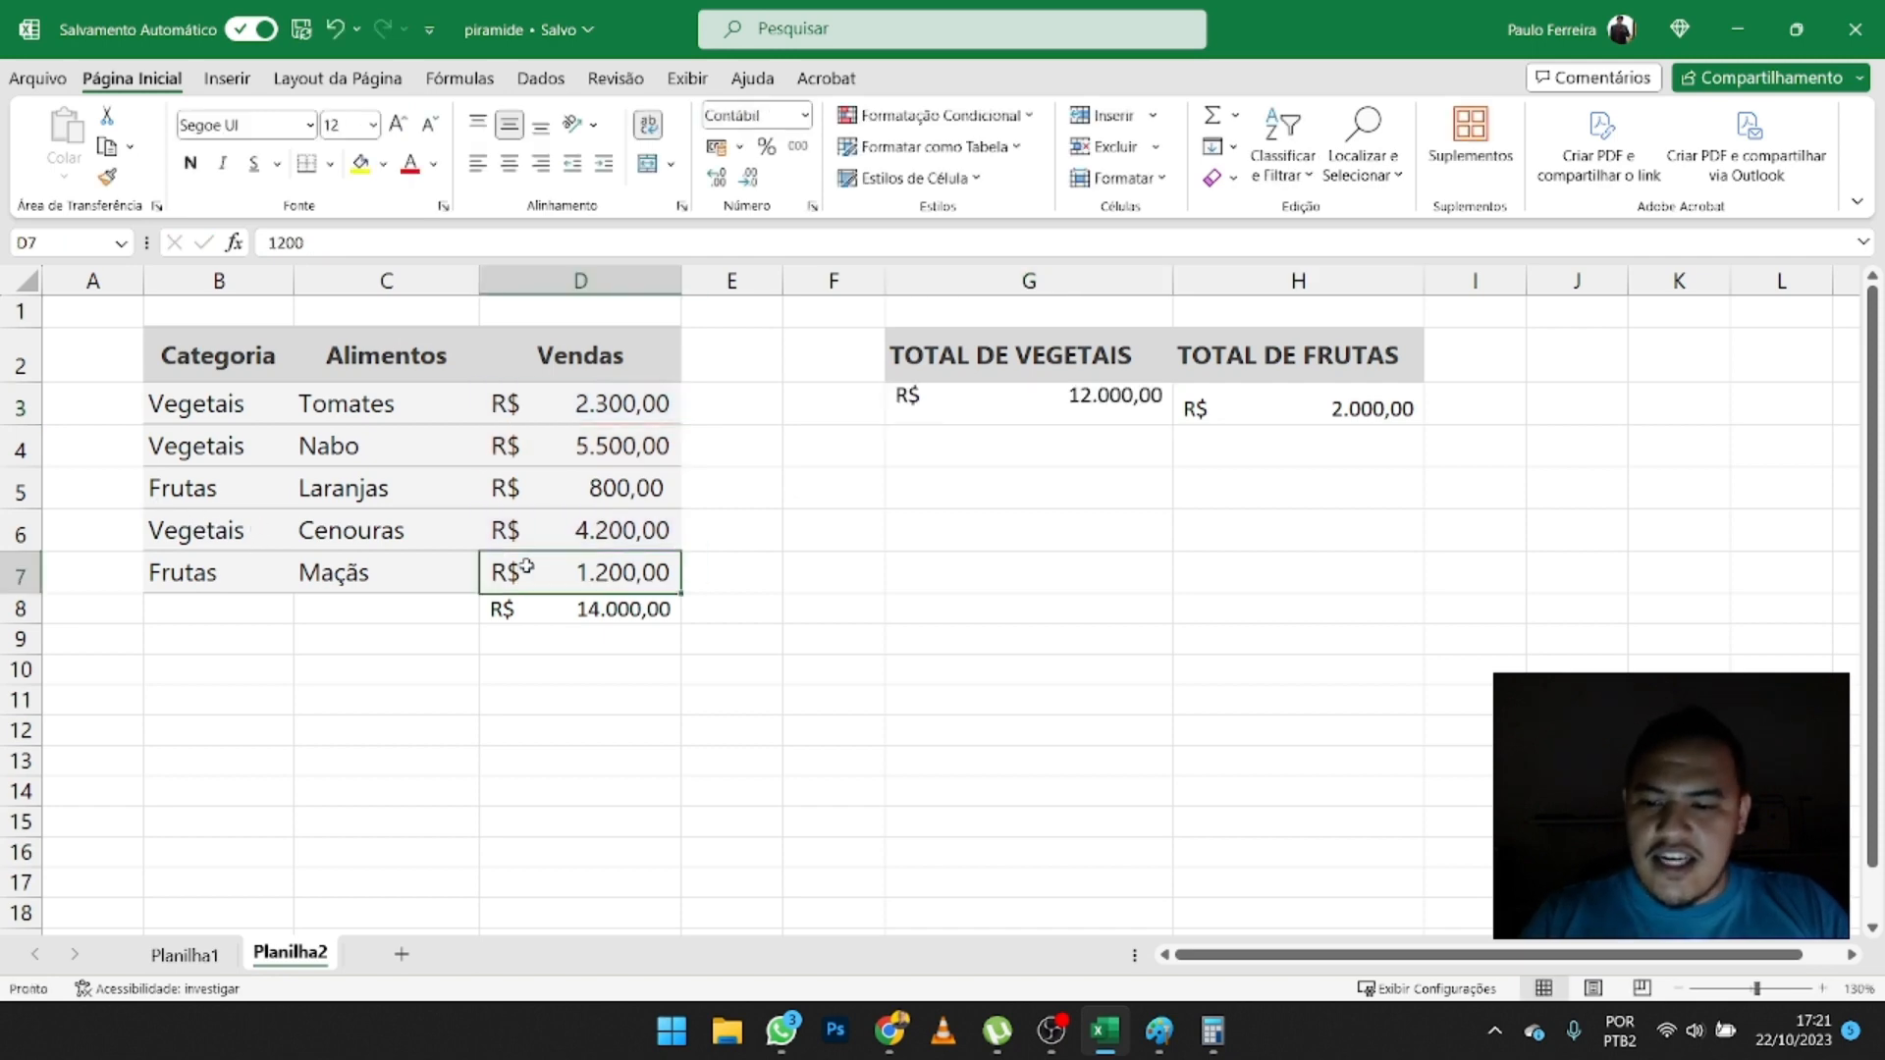
click(998, 412)
double_click(994, 406)
text(+)
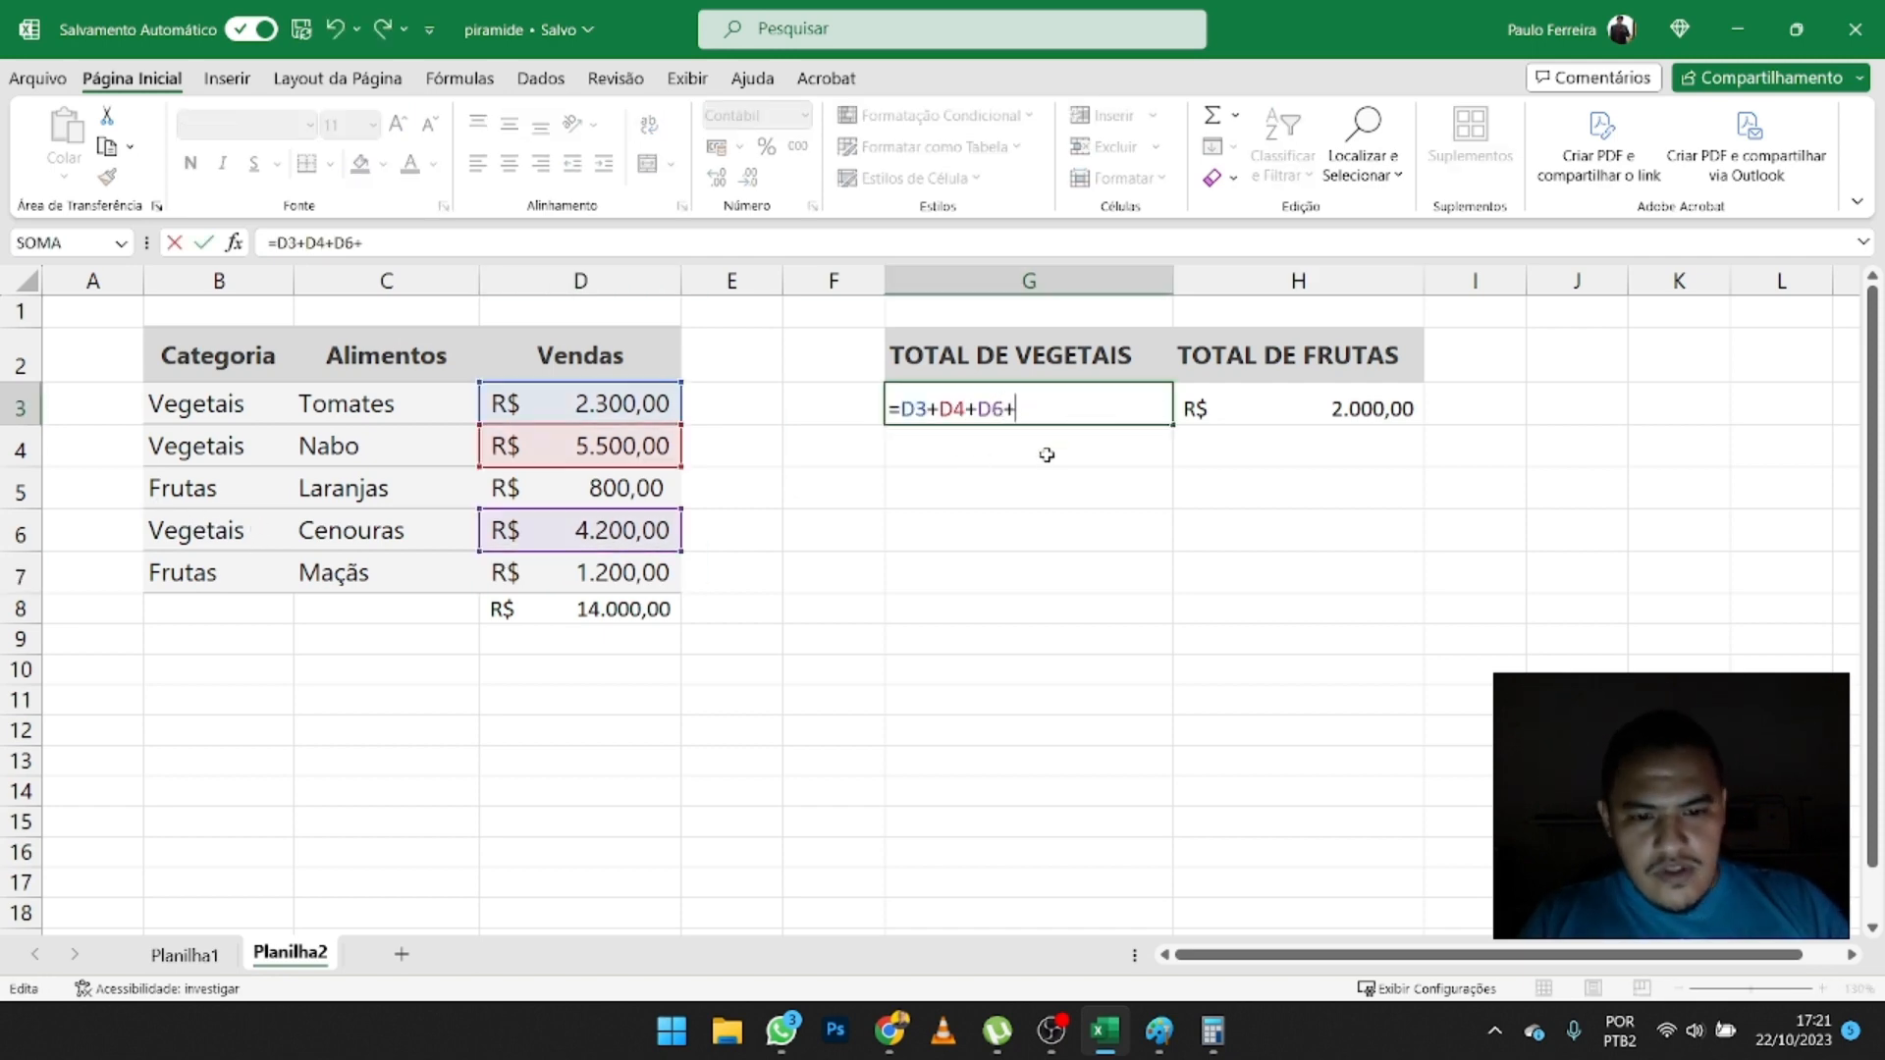
click(587, 572)
key(Return)
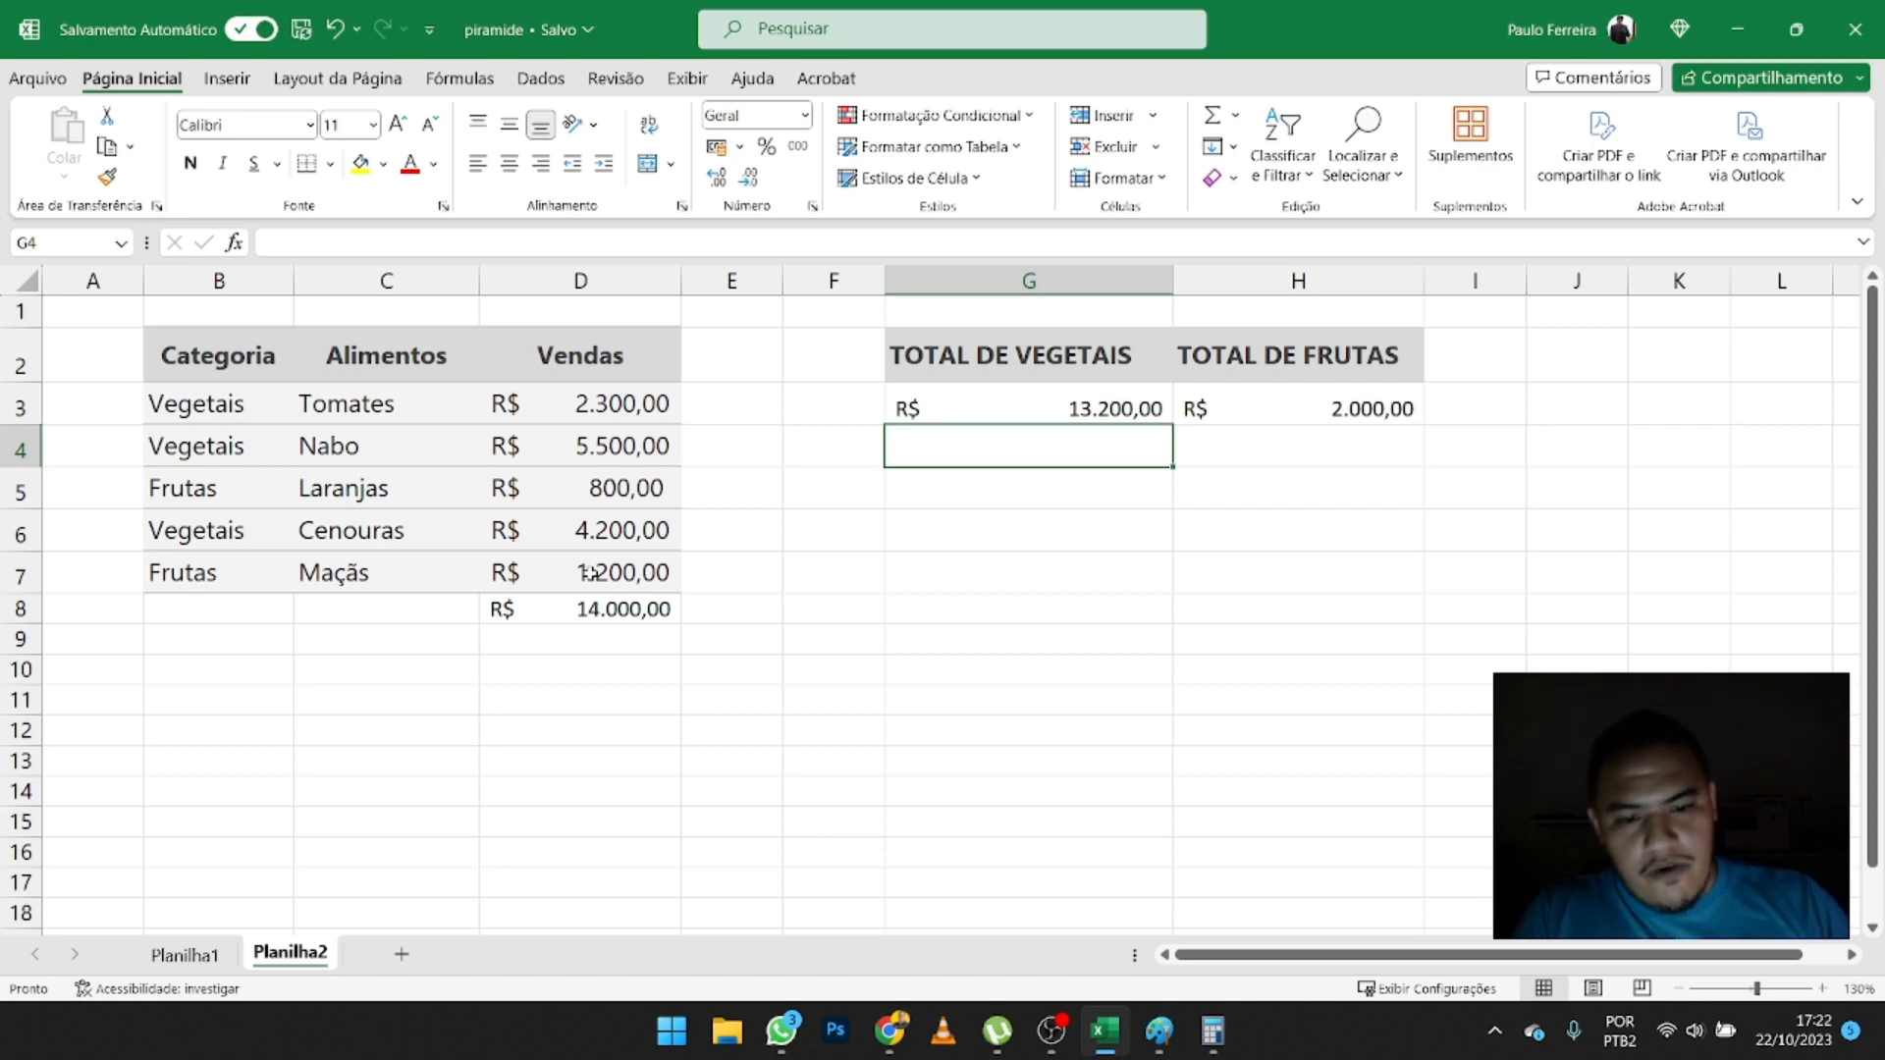
- Clear the manual totals in G3:H3 and start a SOMASE formula in G3 with B3:B7 as the criteria range
drag(1221, 400, 1109, 400)
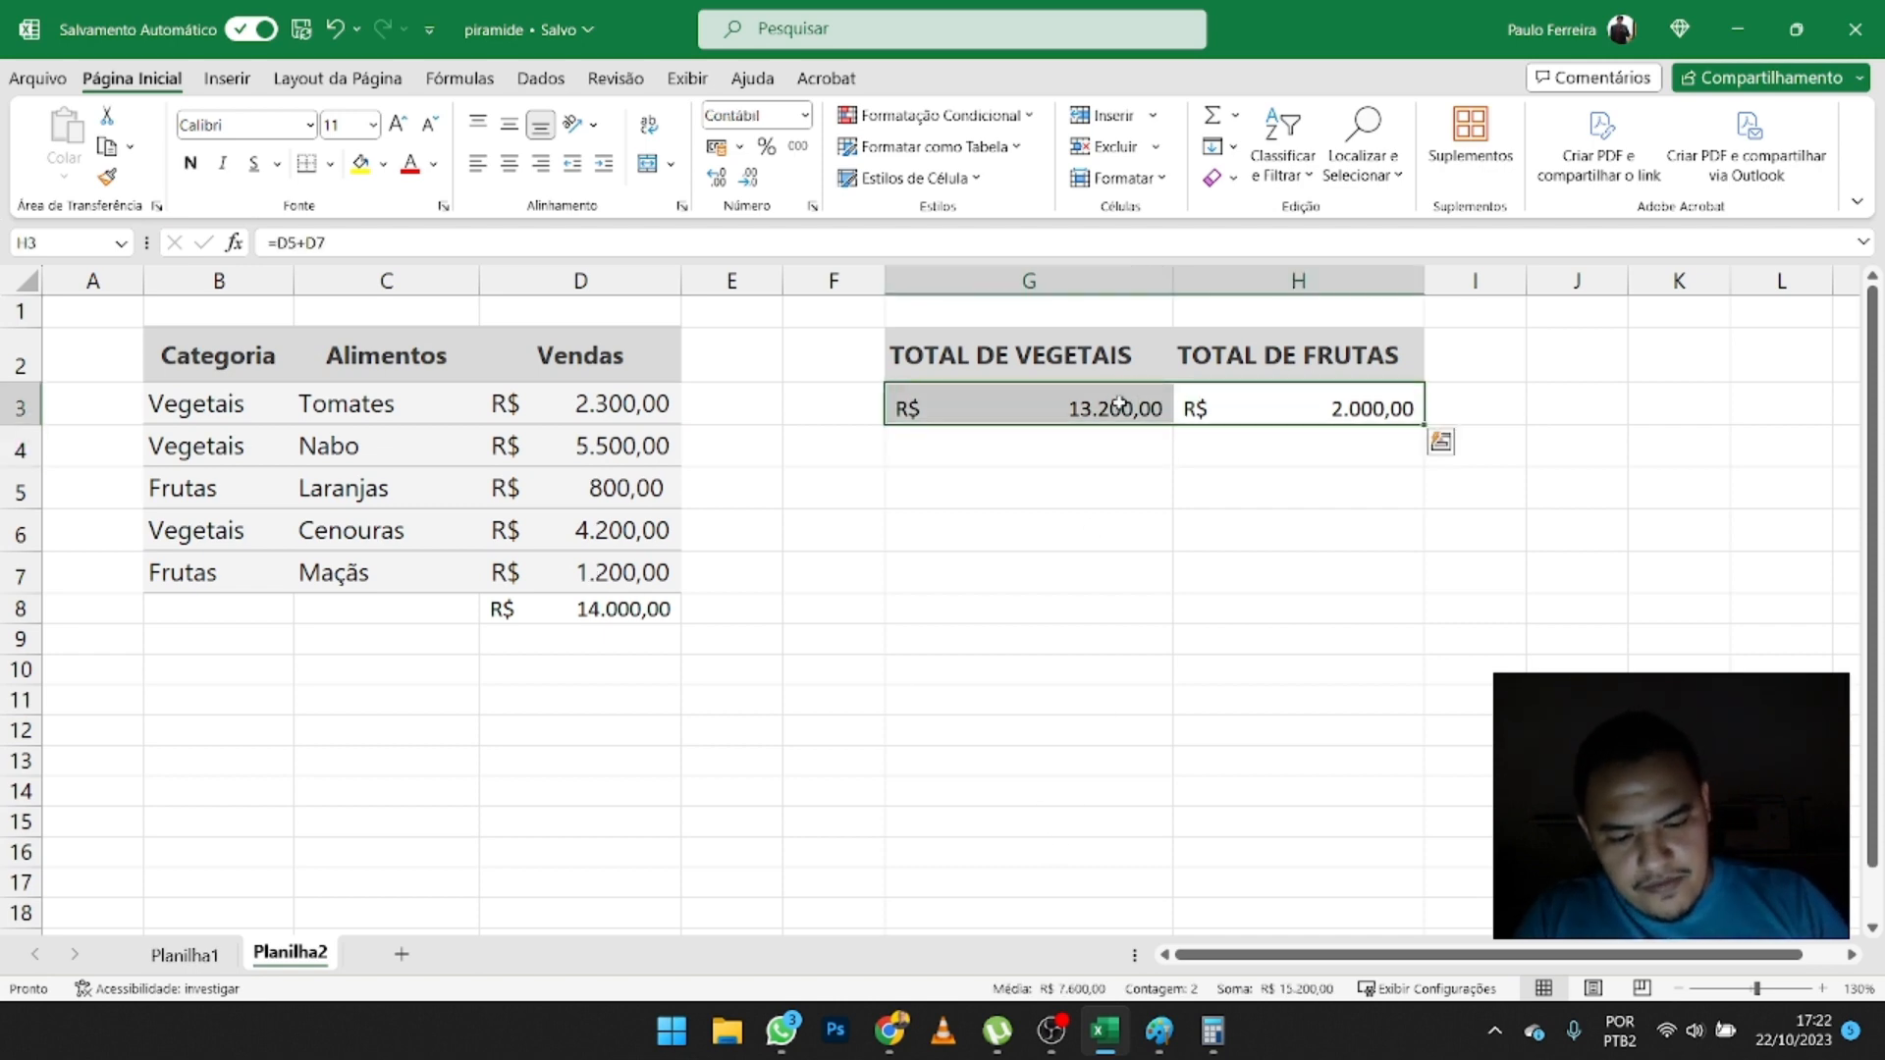
key(Delete)
click(1119, 402)
text(=)
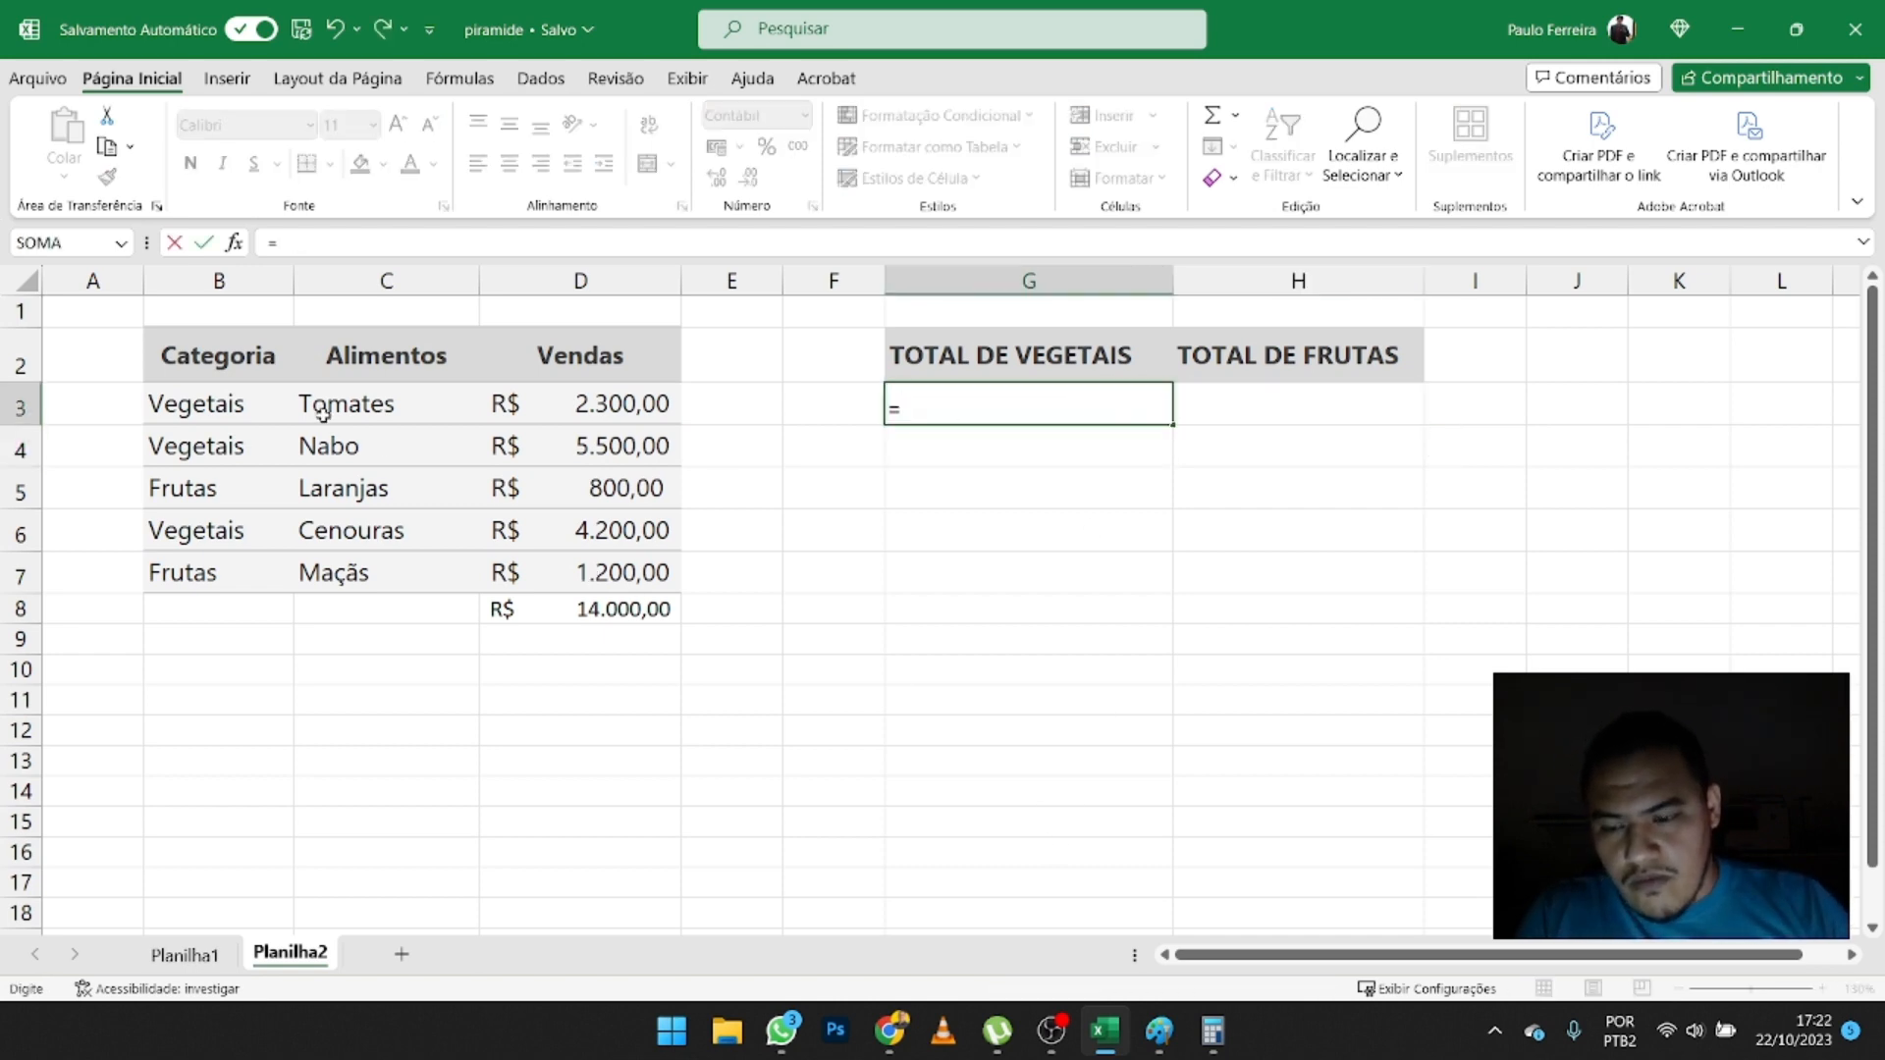
text(SOMASE)
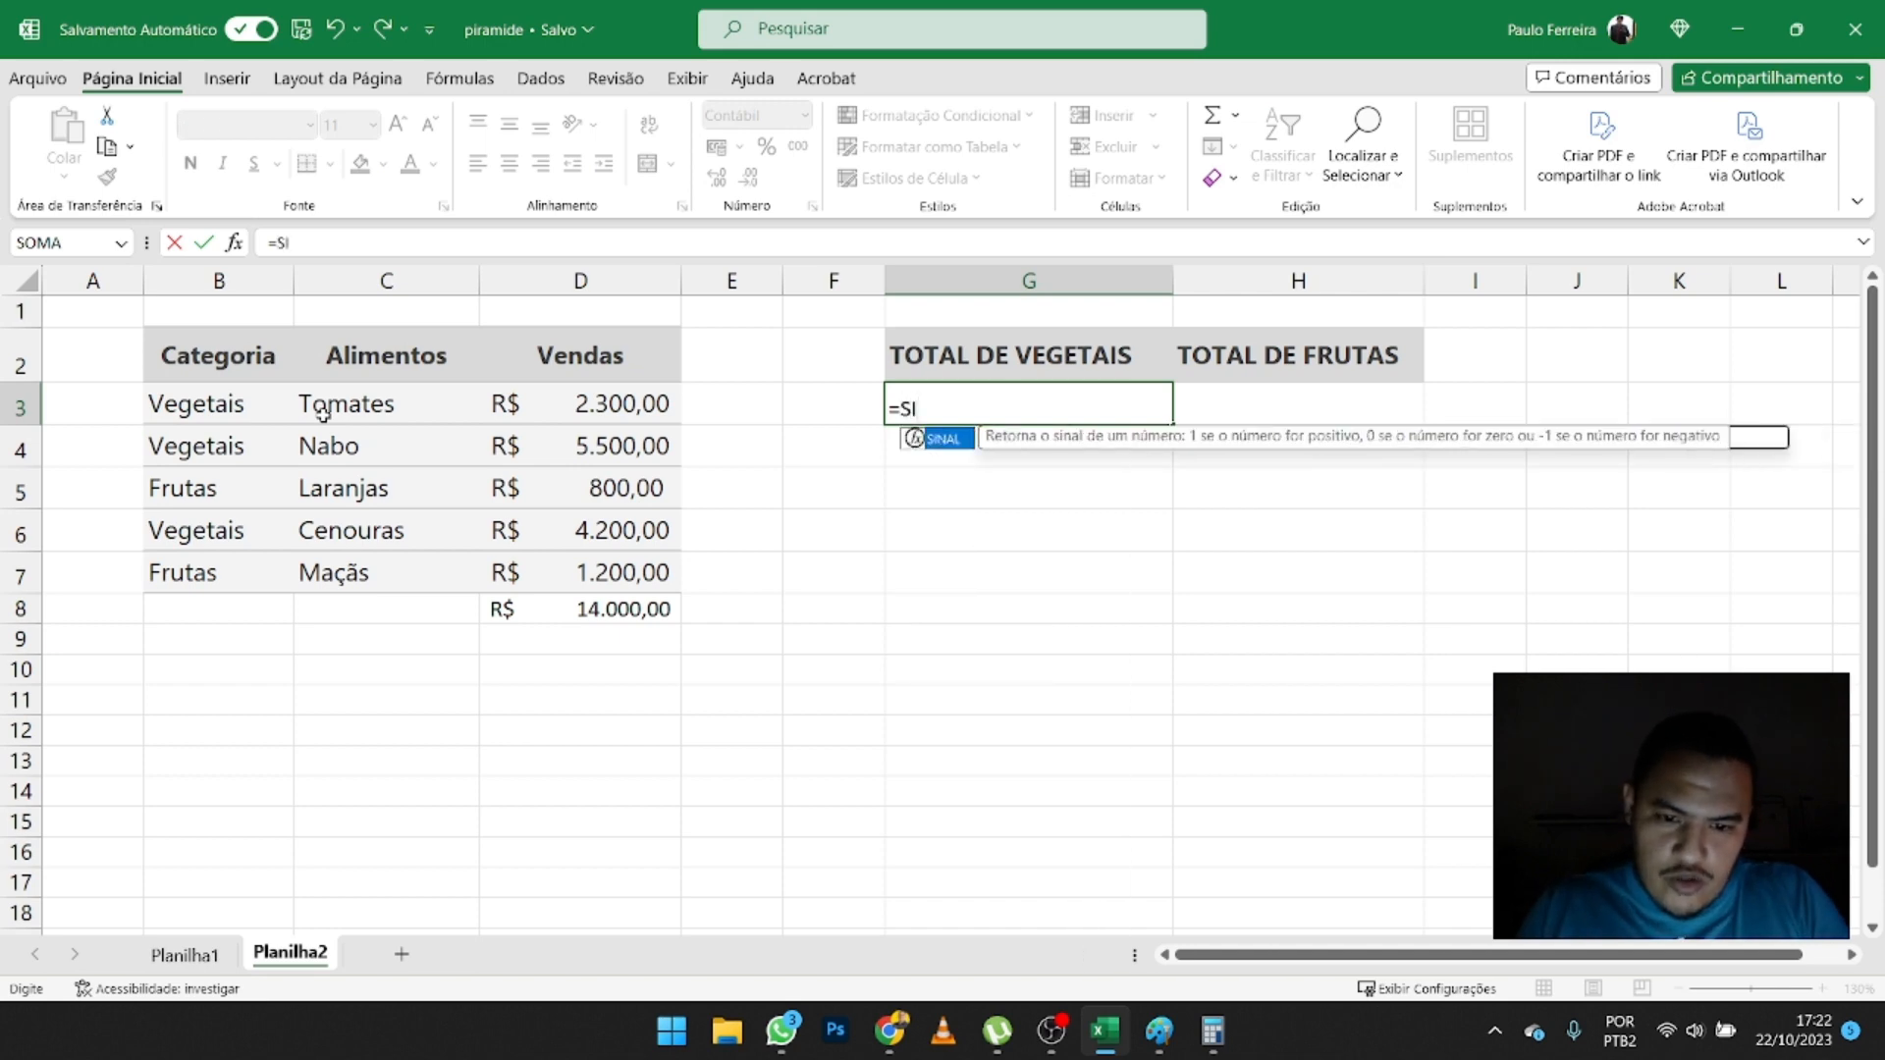
text(()
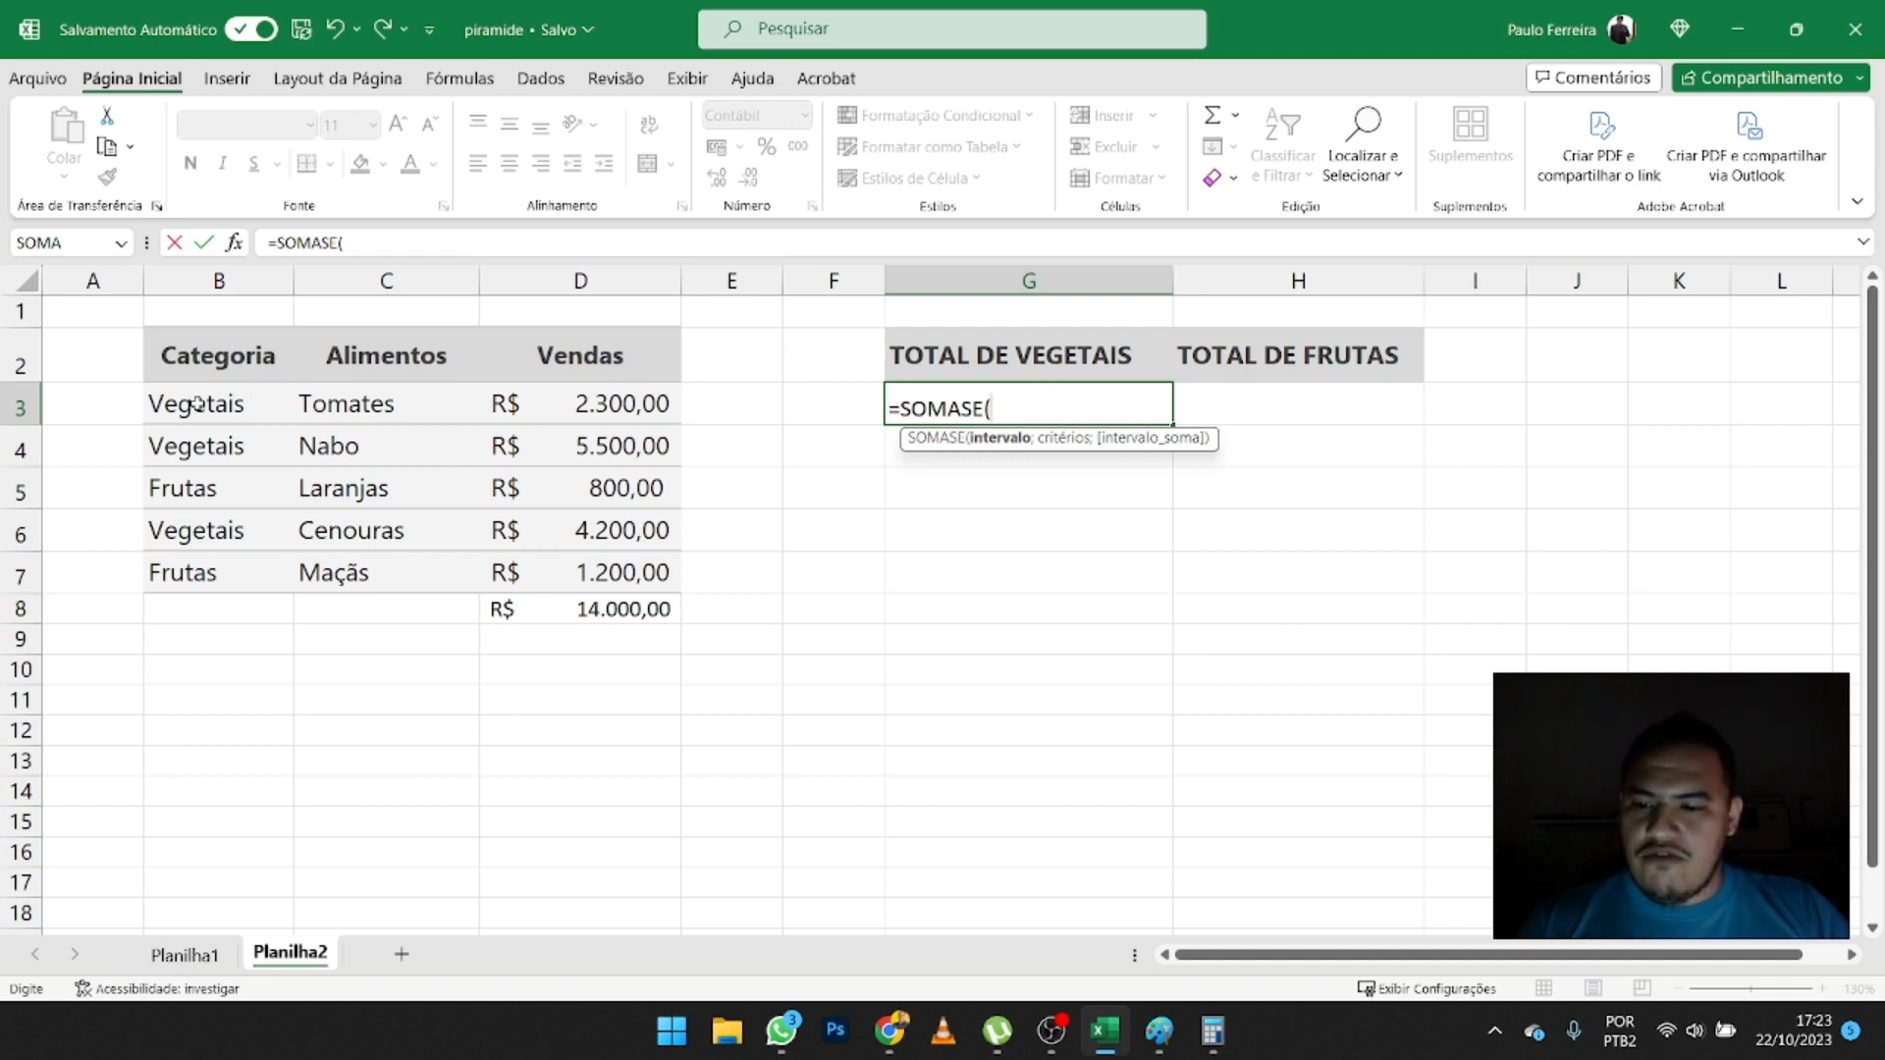
drag(196, 405, 196, 575)
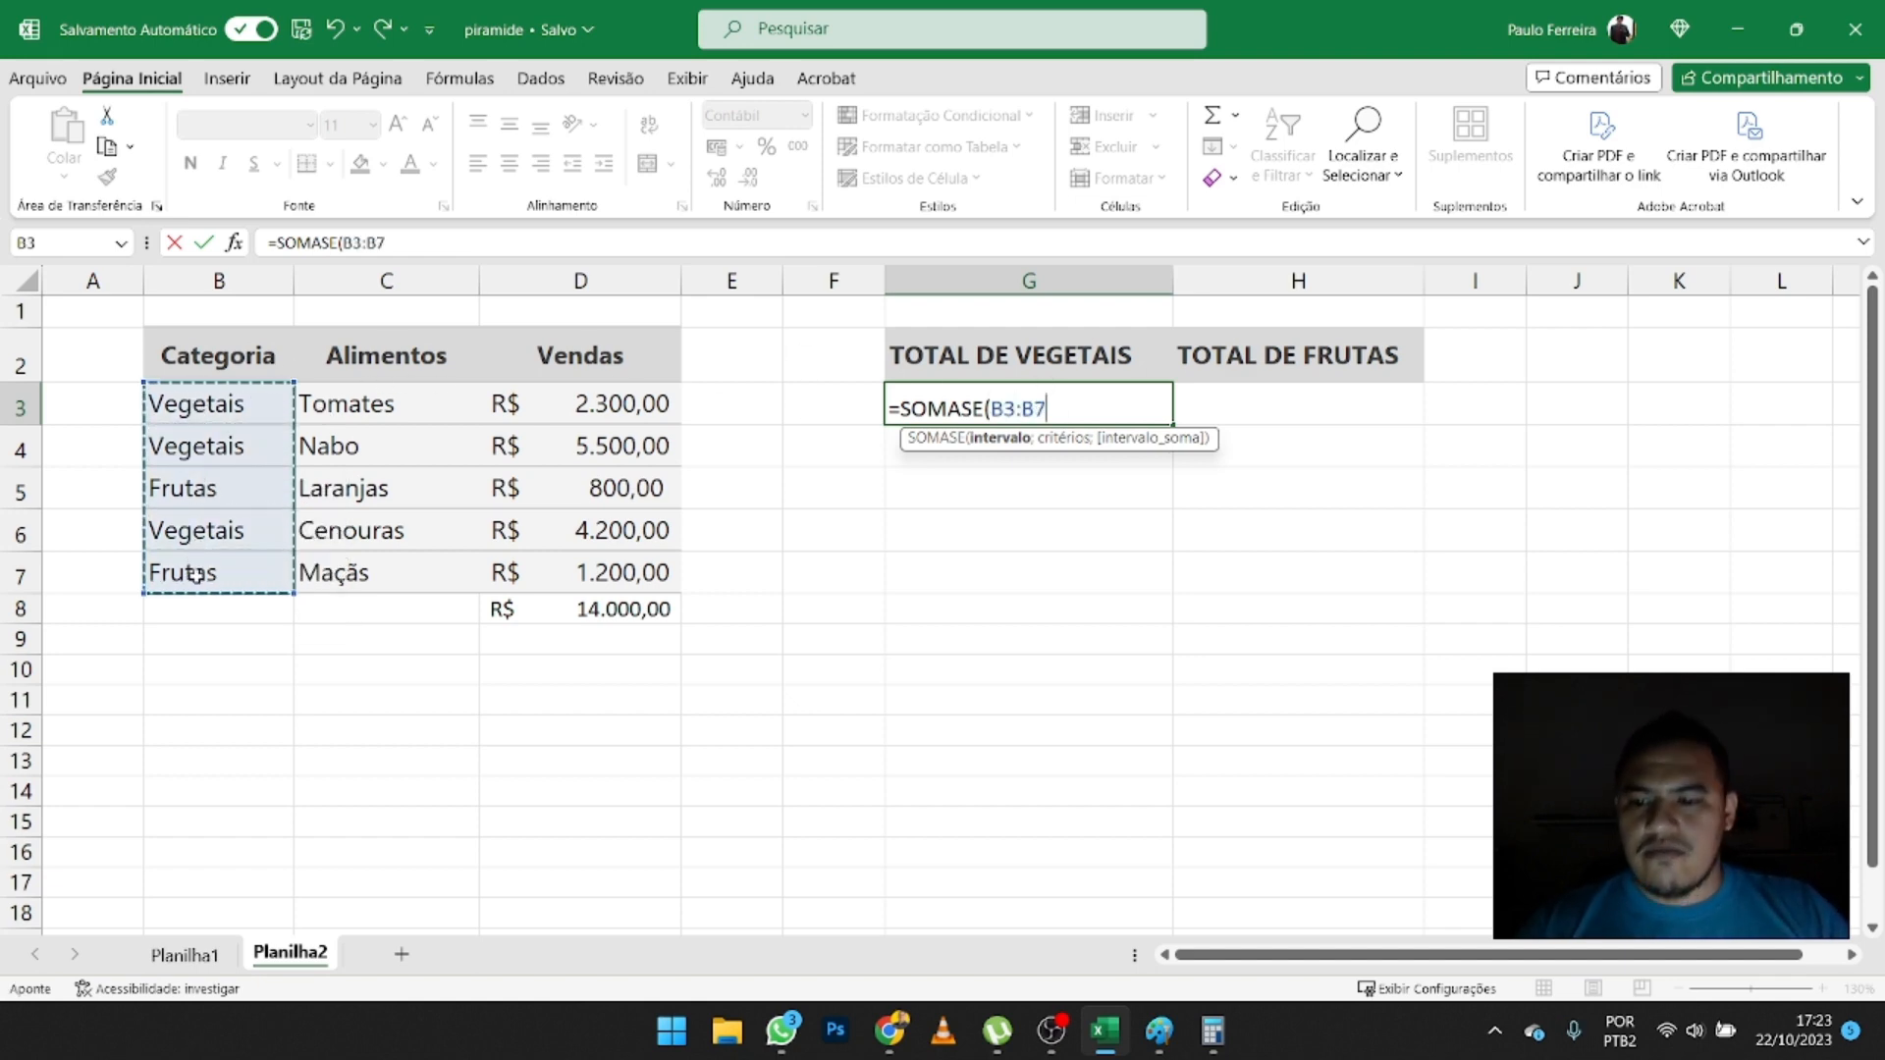
text(;)
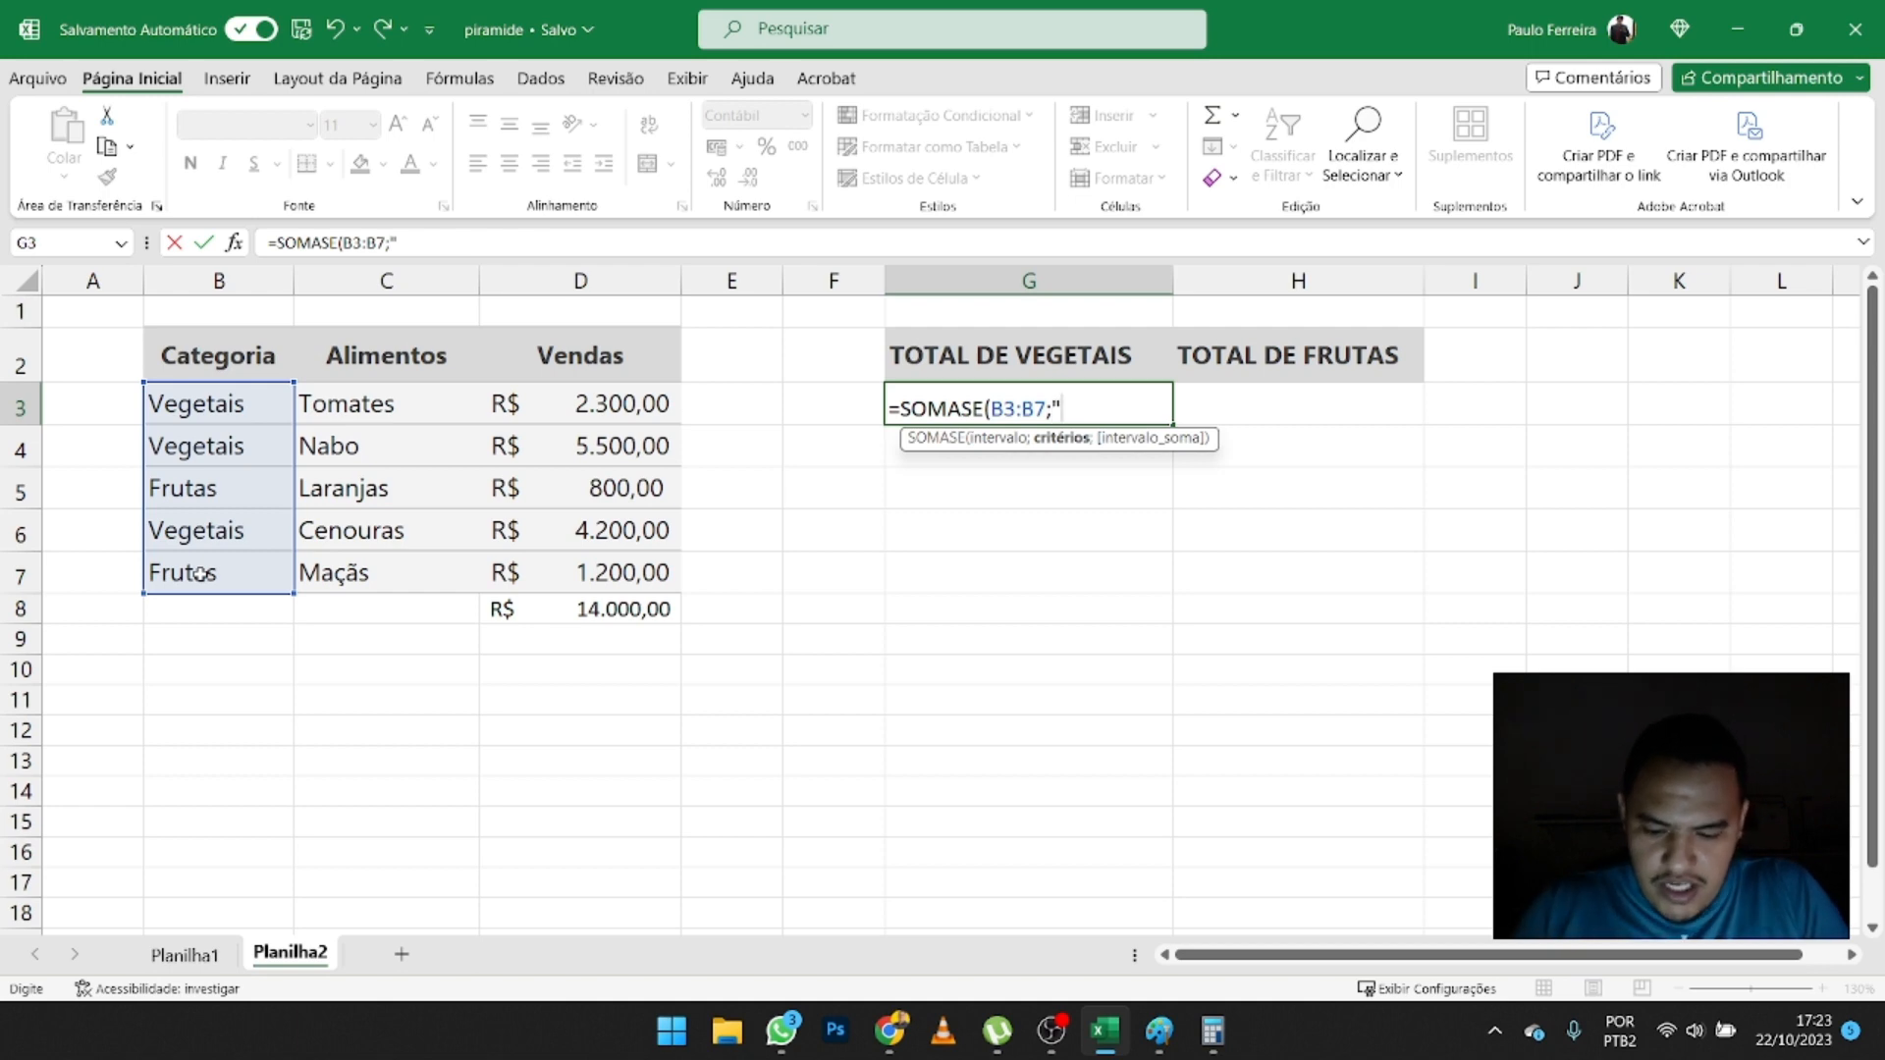
- Complete the SOMASE formula in G3 with the criterion "FRUTA" and the sum range D3:D7
text(RUT)
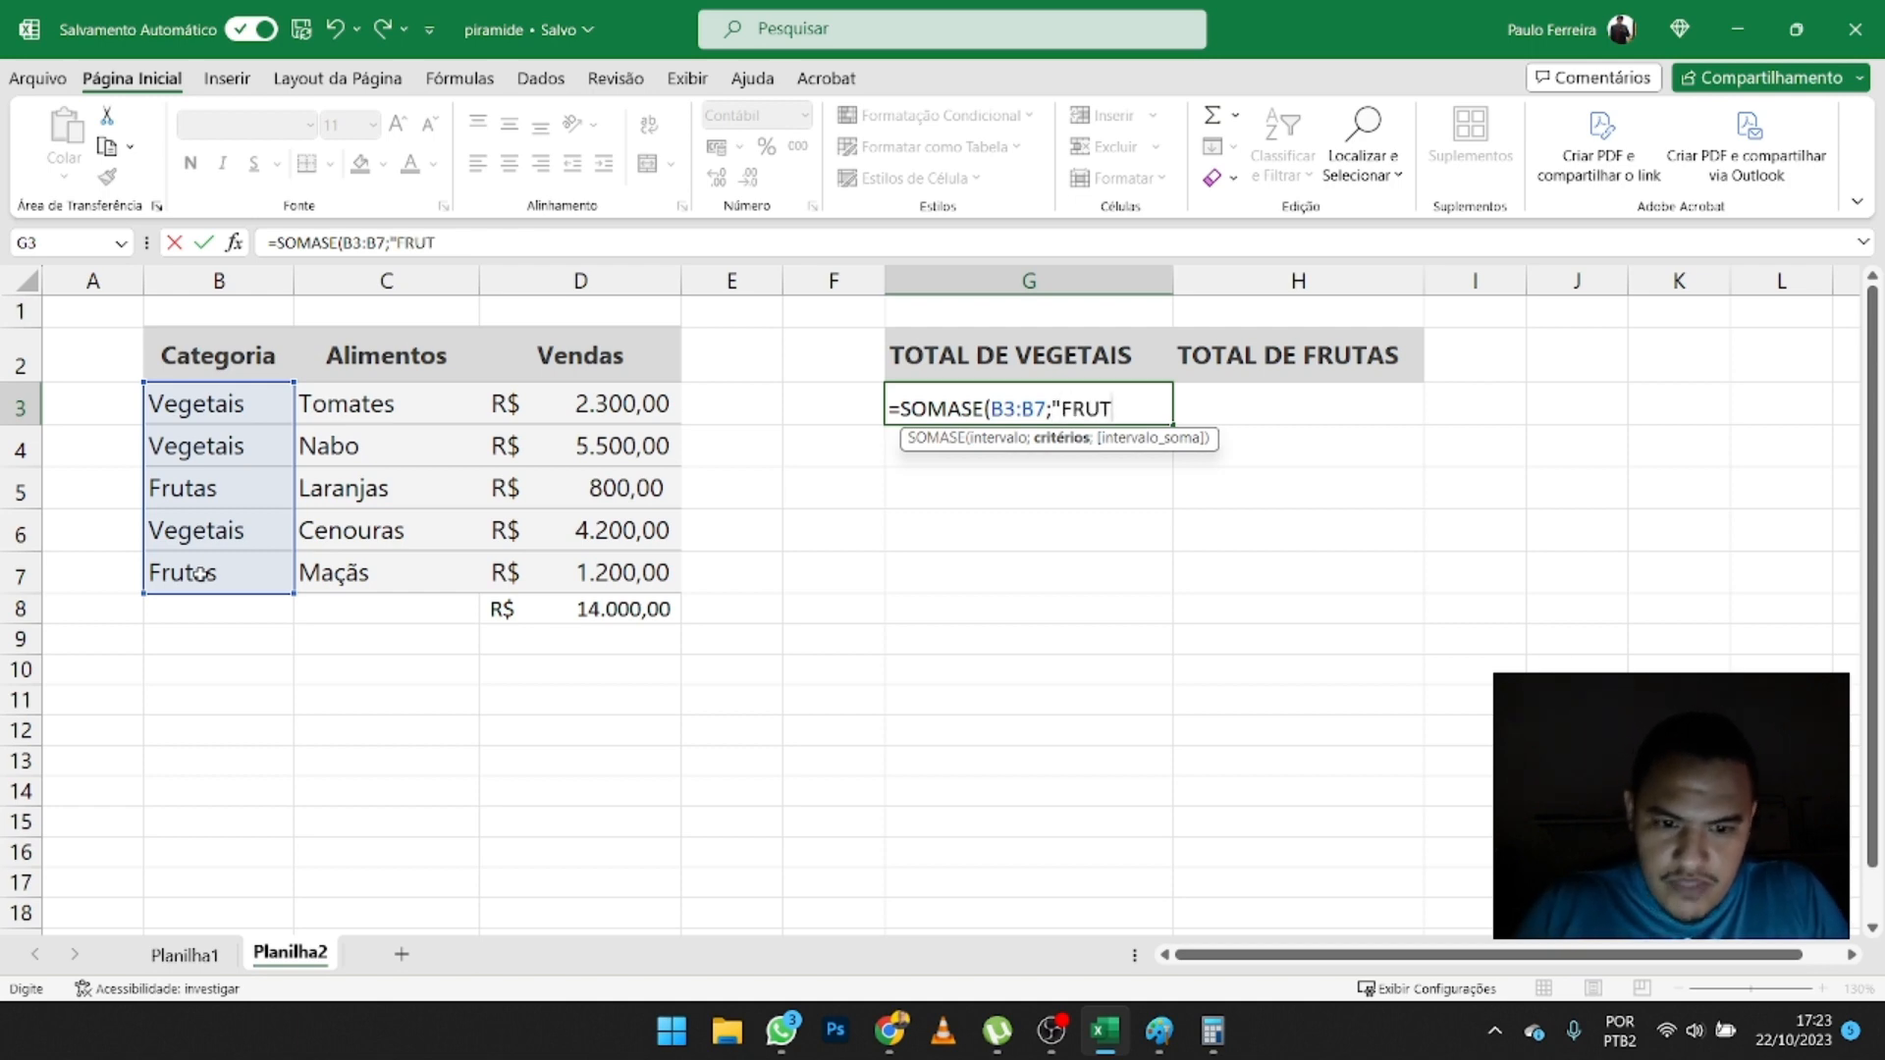
text(A)
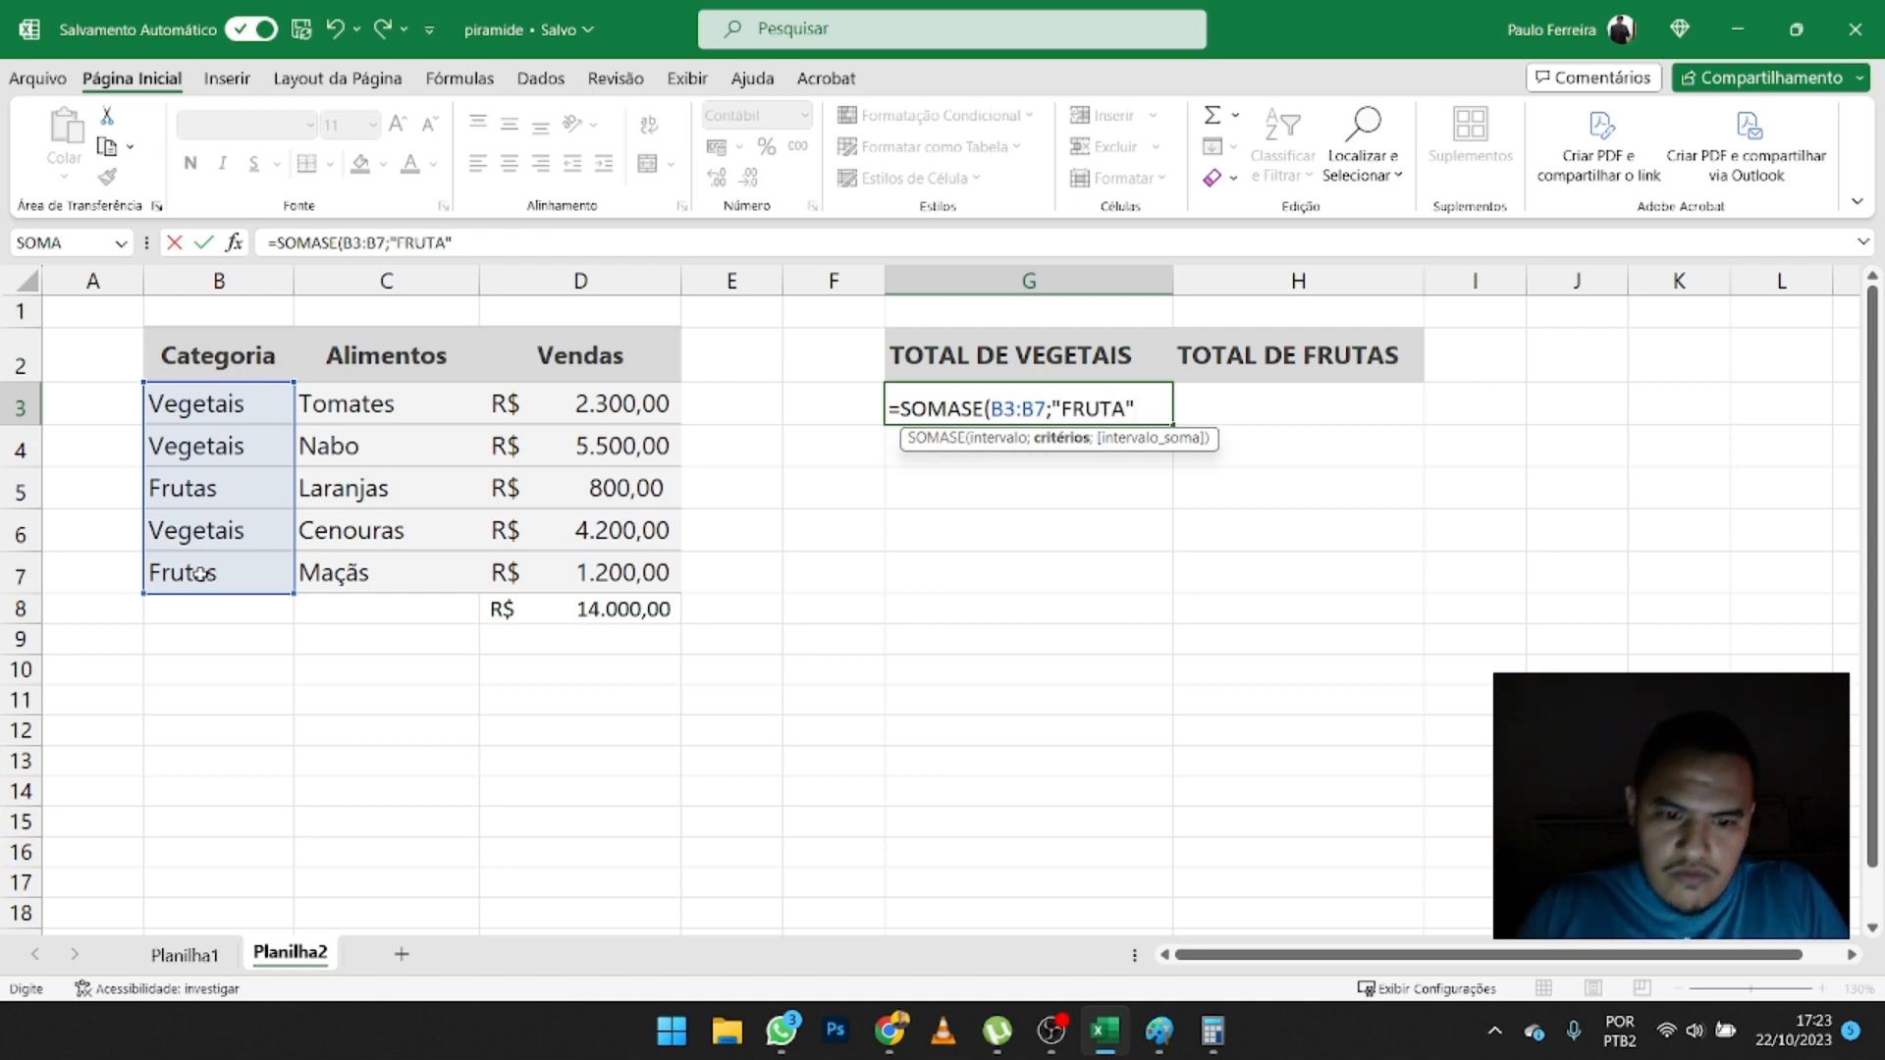
text(";)
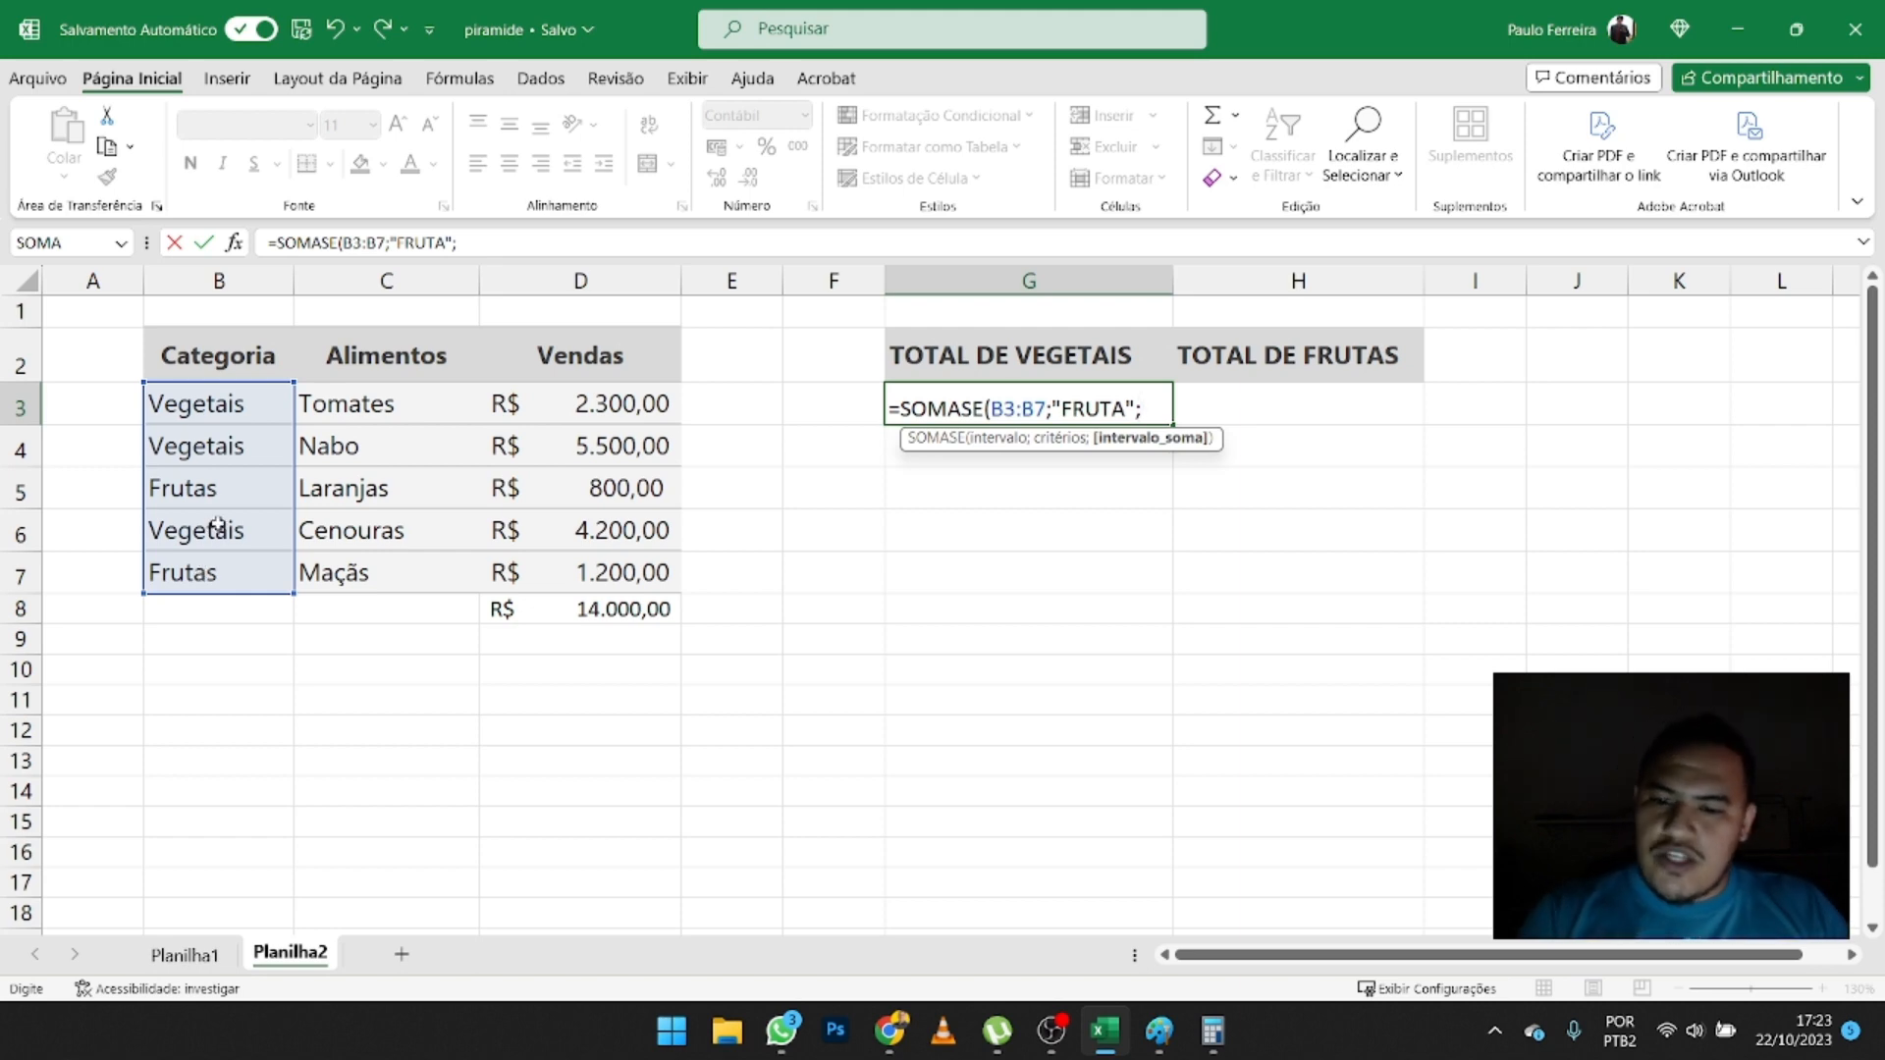
drag(618, 396, 648, 574)
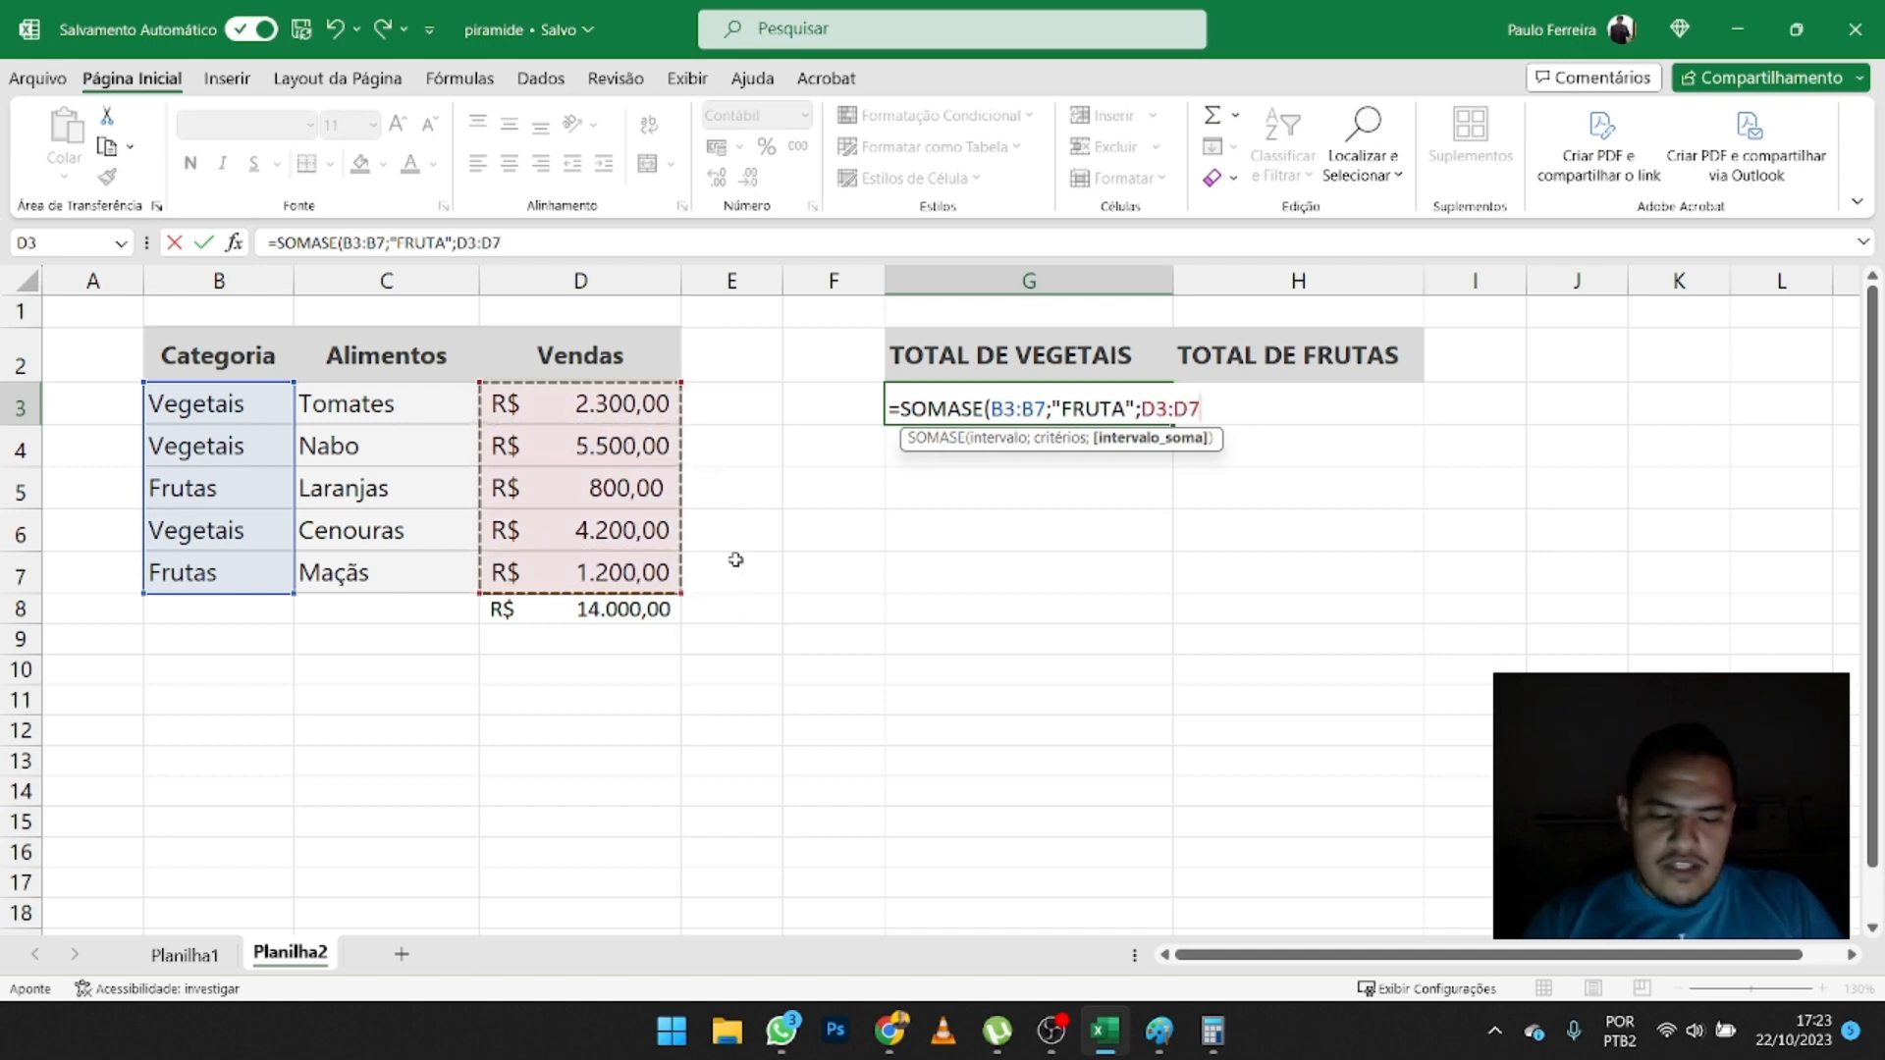
text())
key(Return)
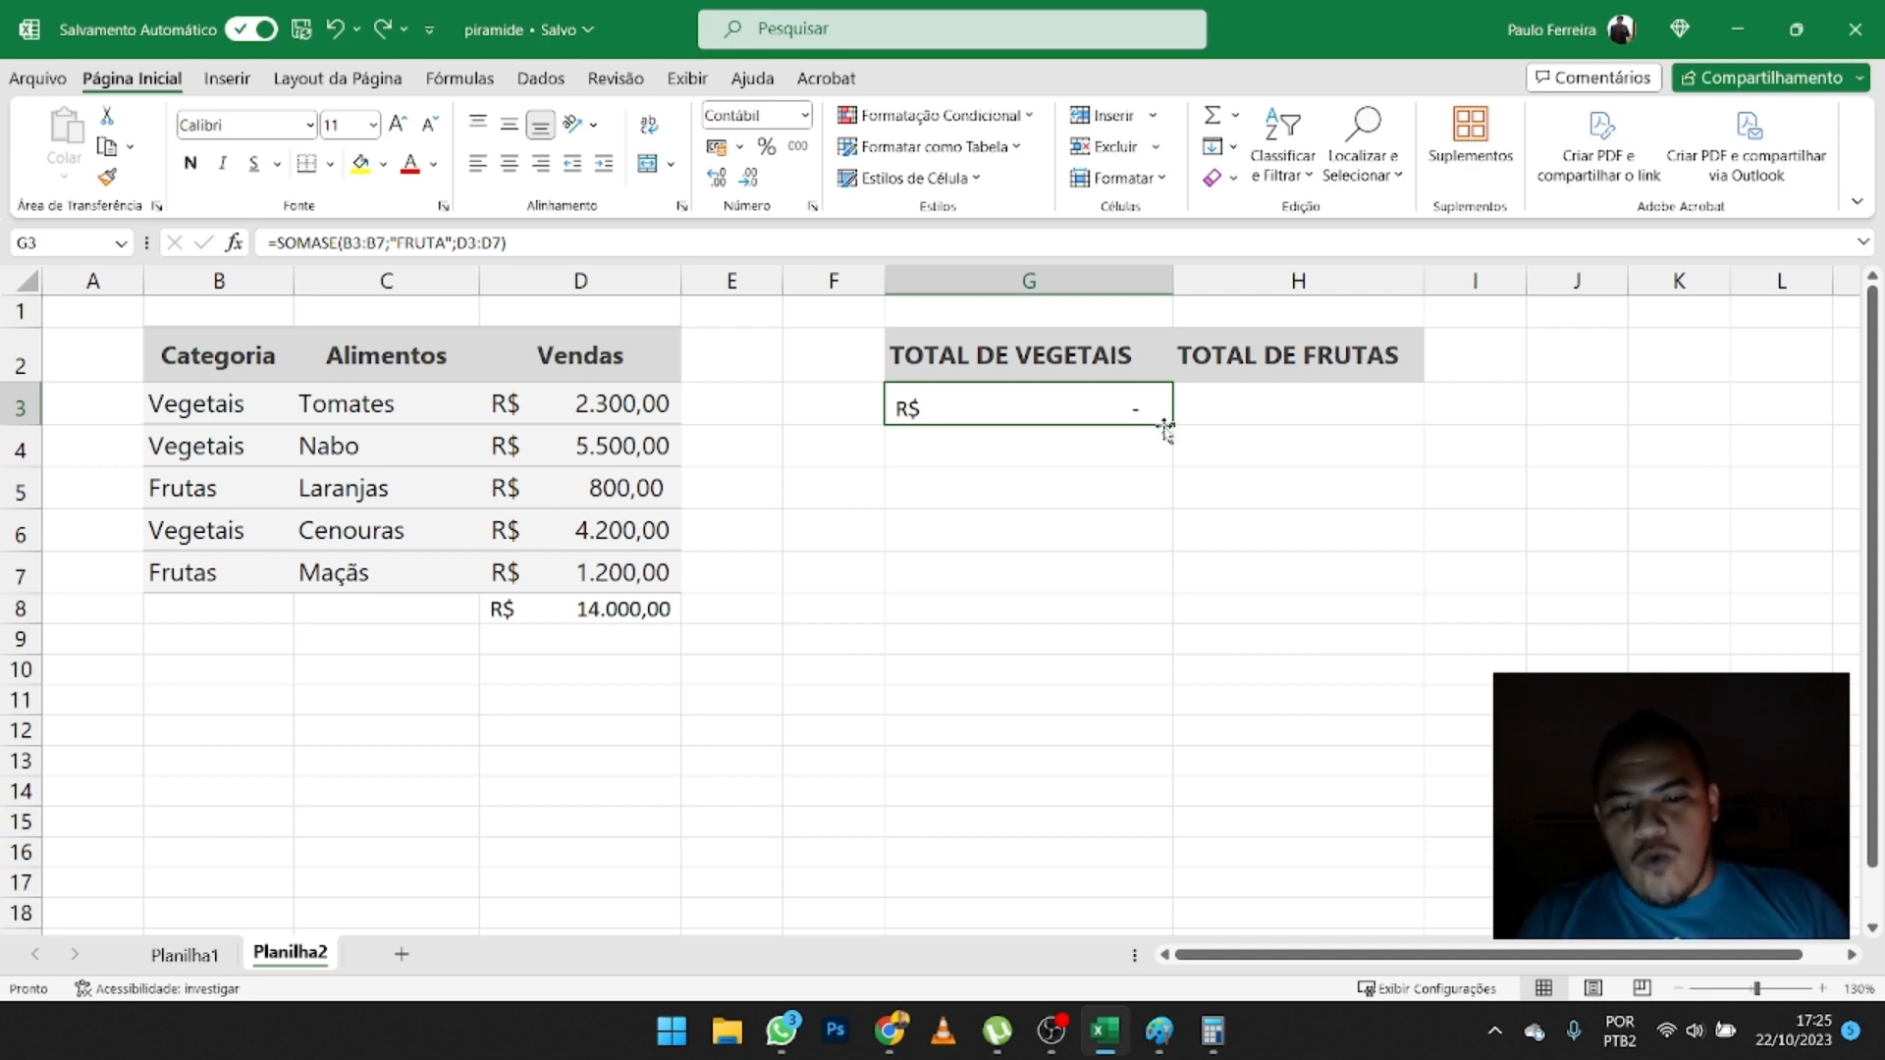
- Correct the criterion of the SOMASE formula in G3 to "FRUTAS"
double_click(1055, 402)
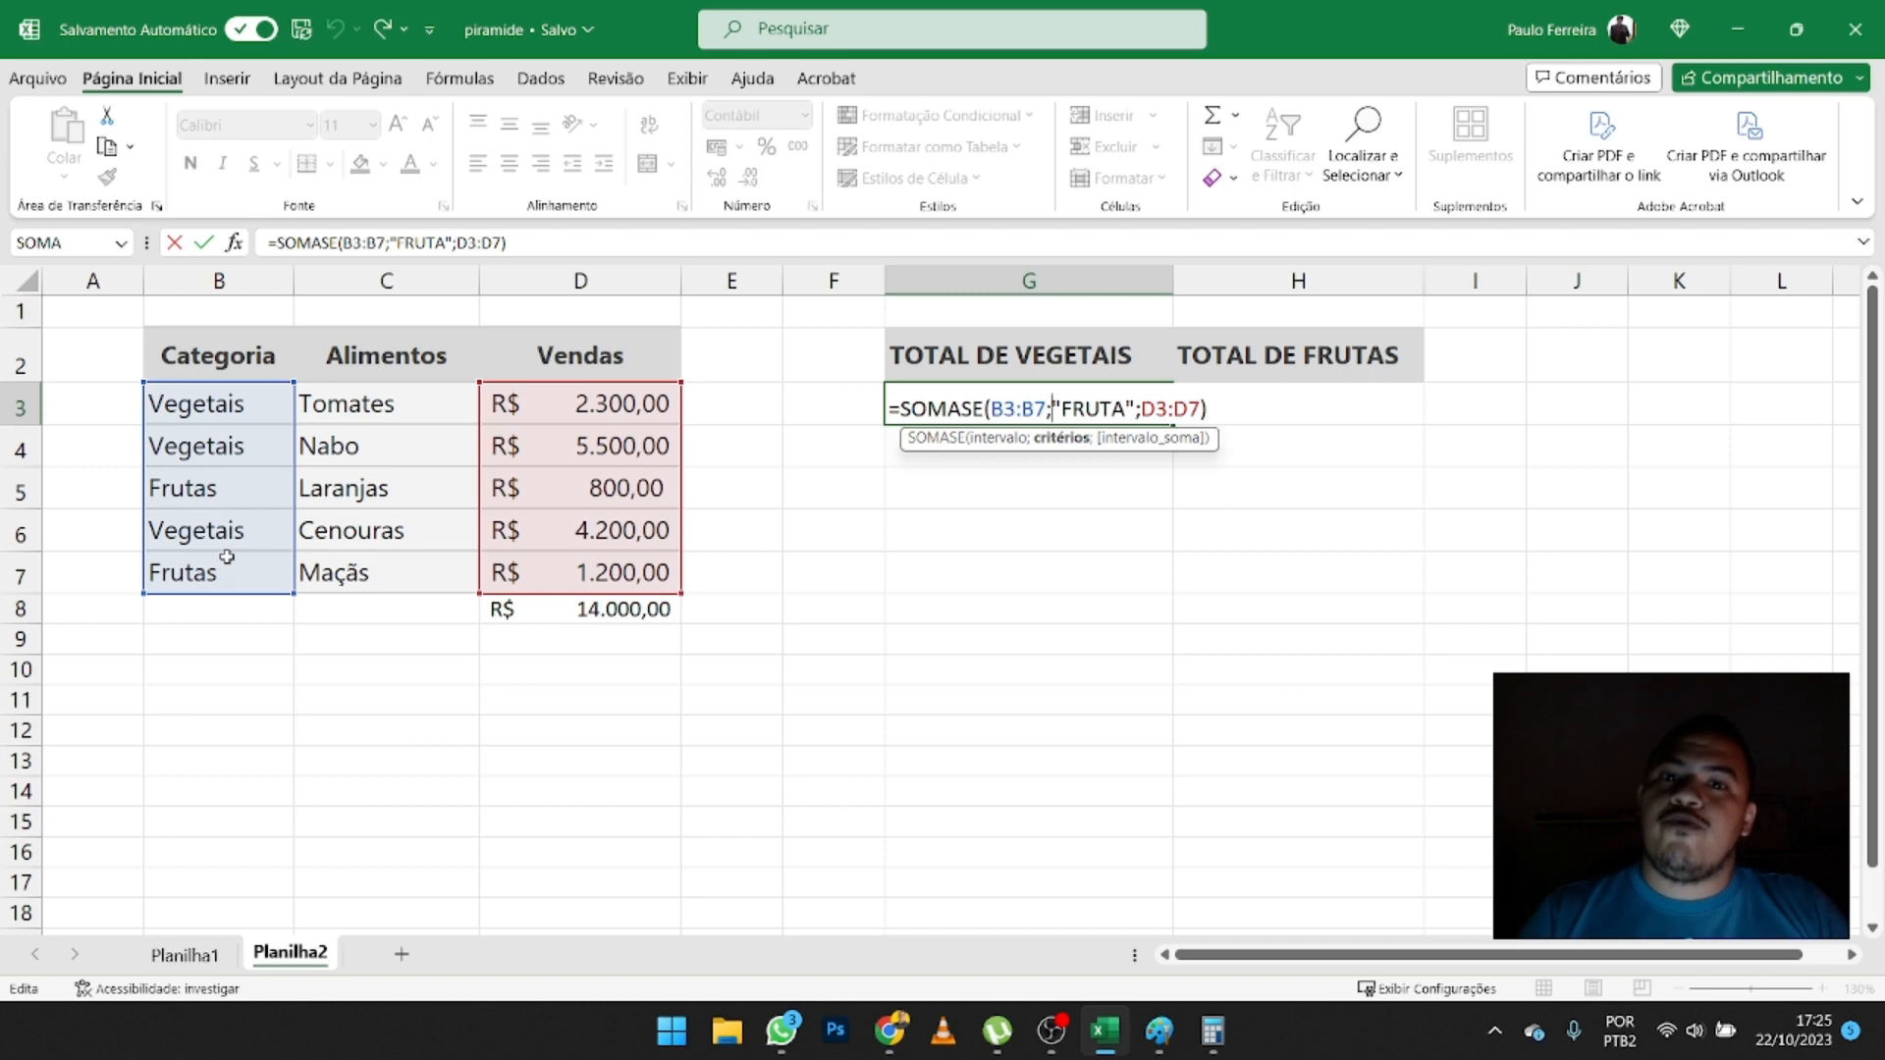
click(1125, 407)
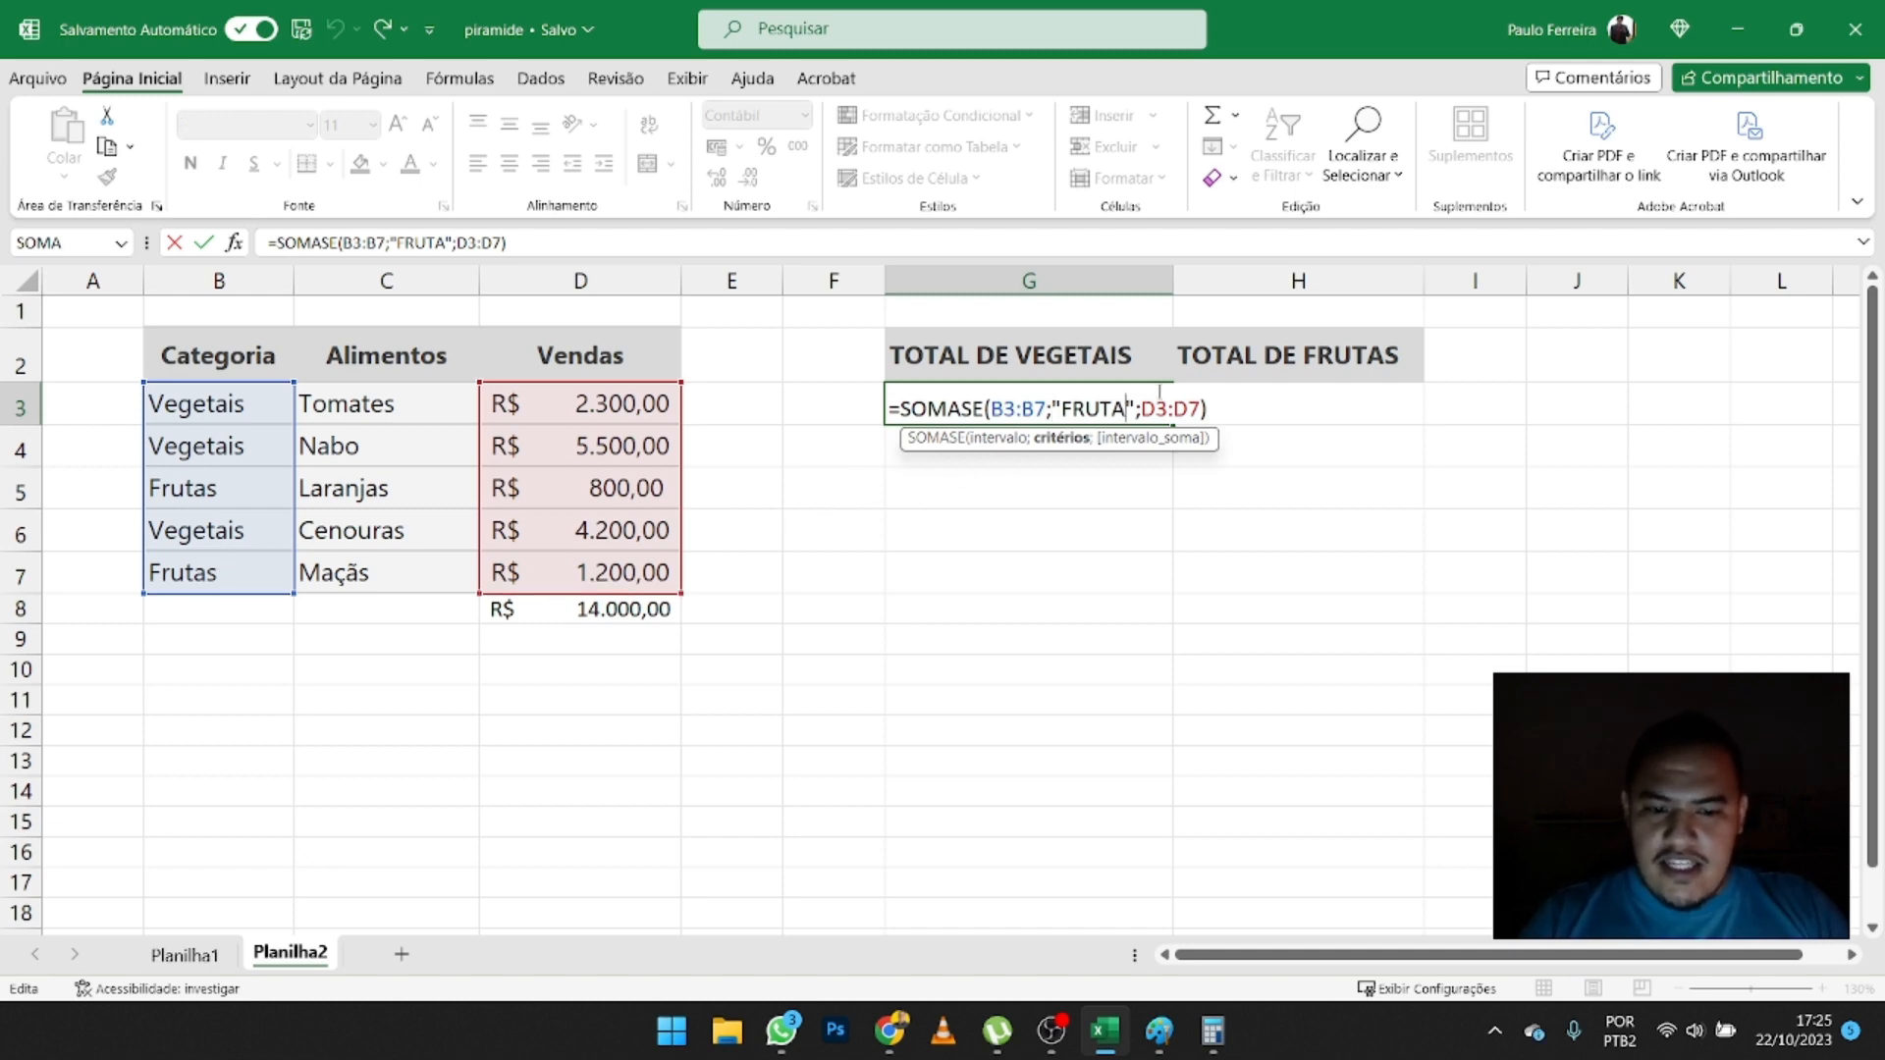
text(S)
key(Return)
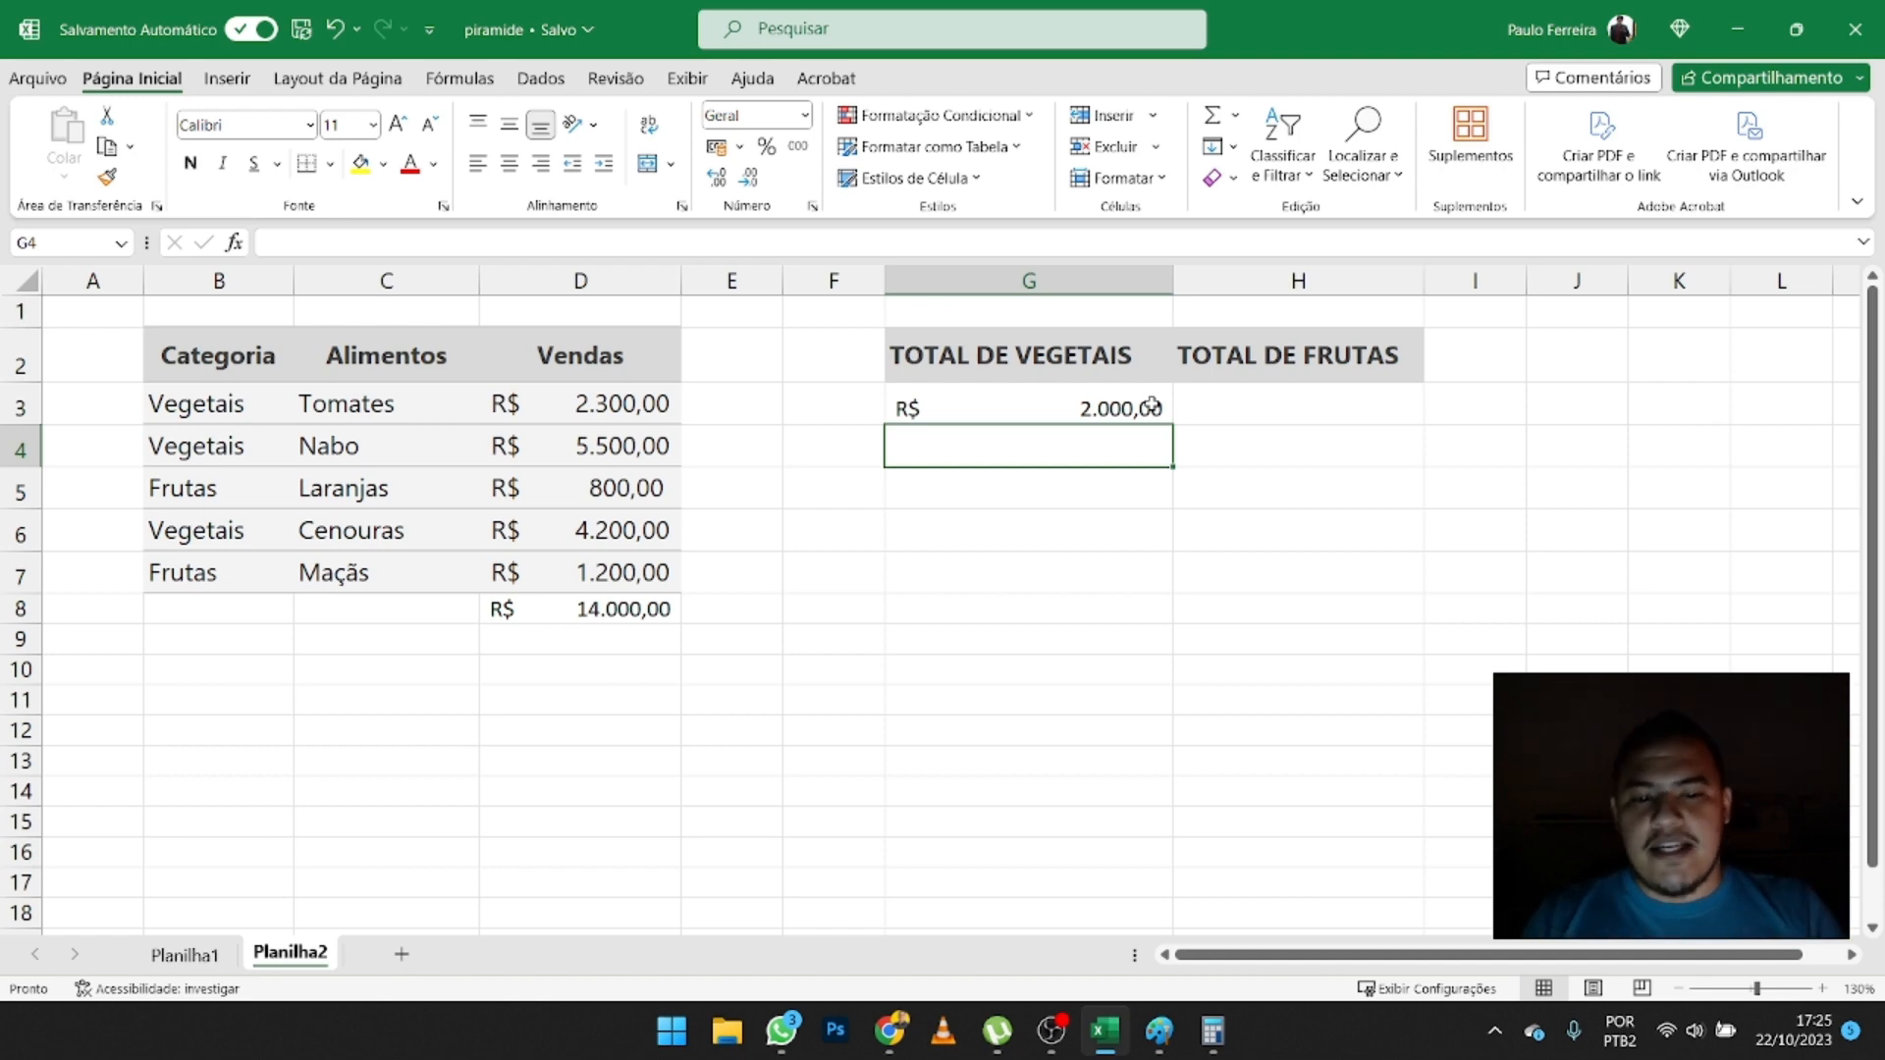
- Start a SOMASE formula in H3 with the categories in B3:B7 as the criteria range
click(1278, 422)
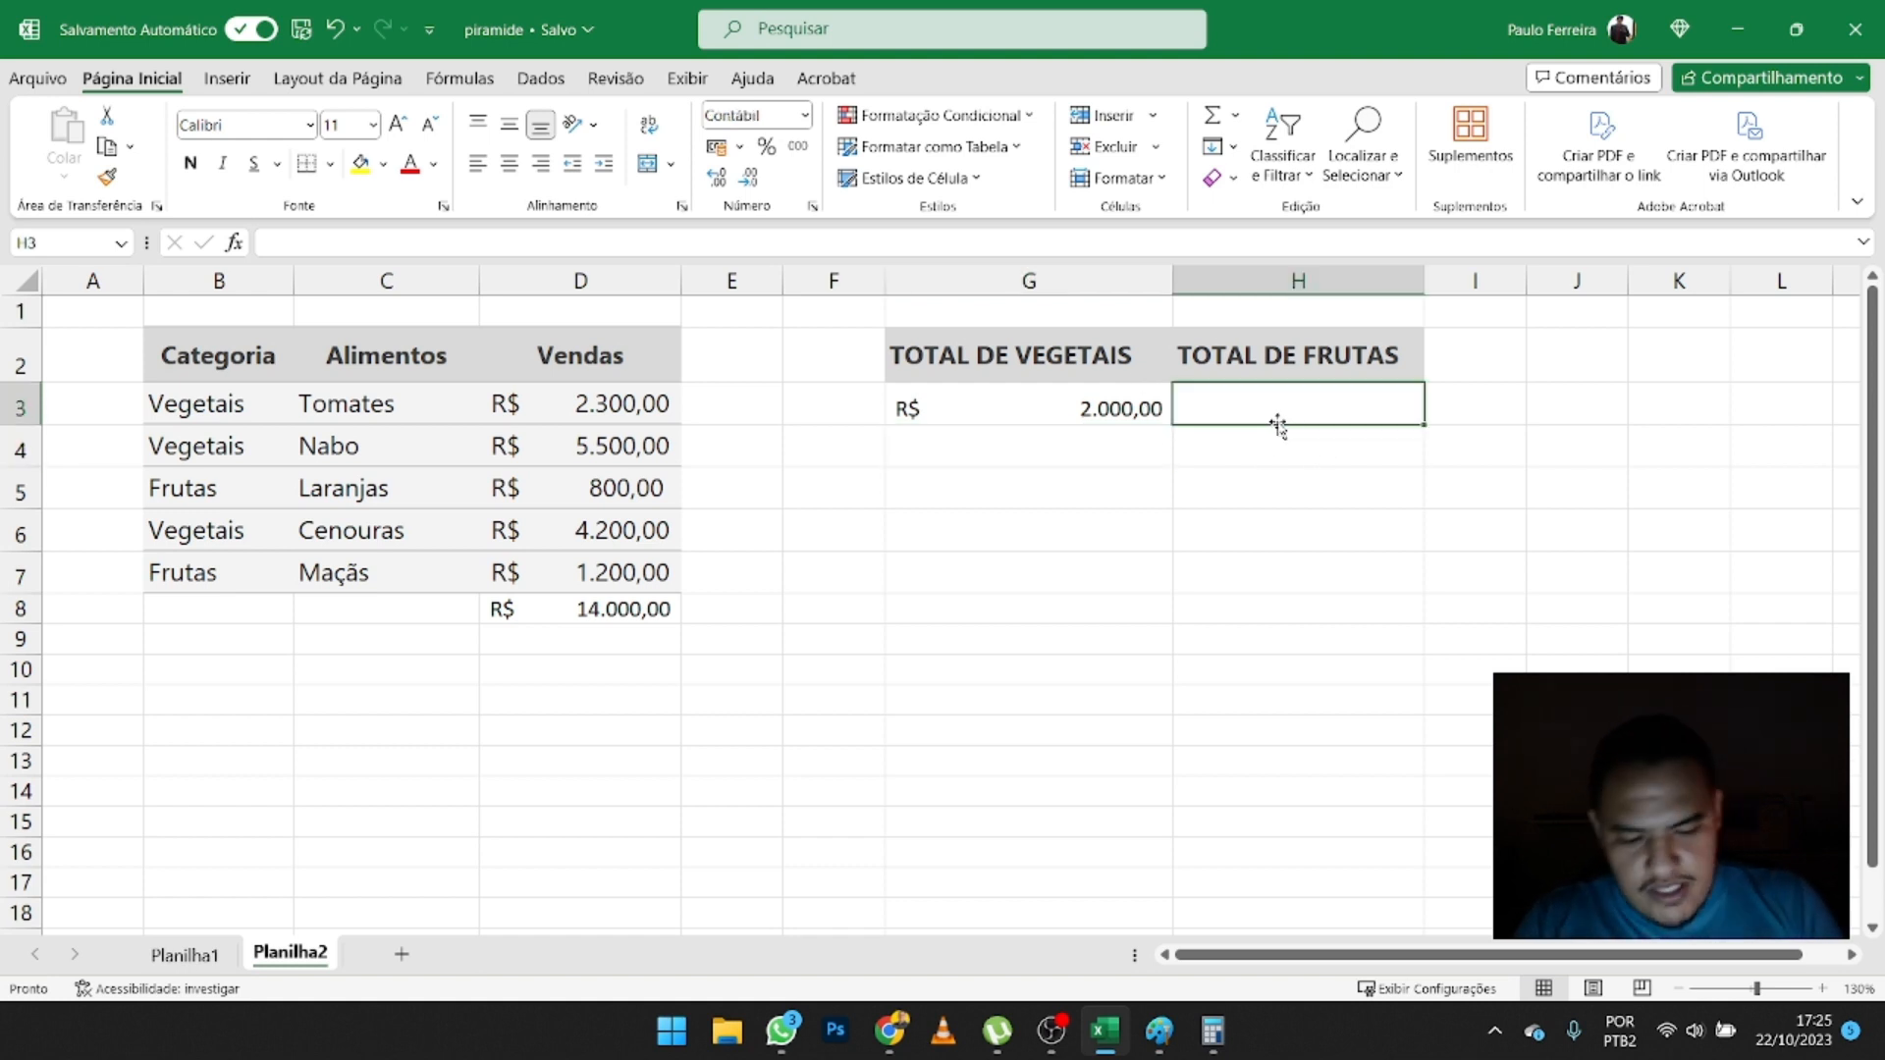
text(=SOMA)
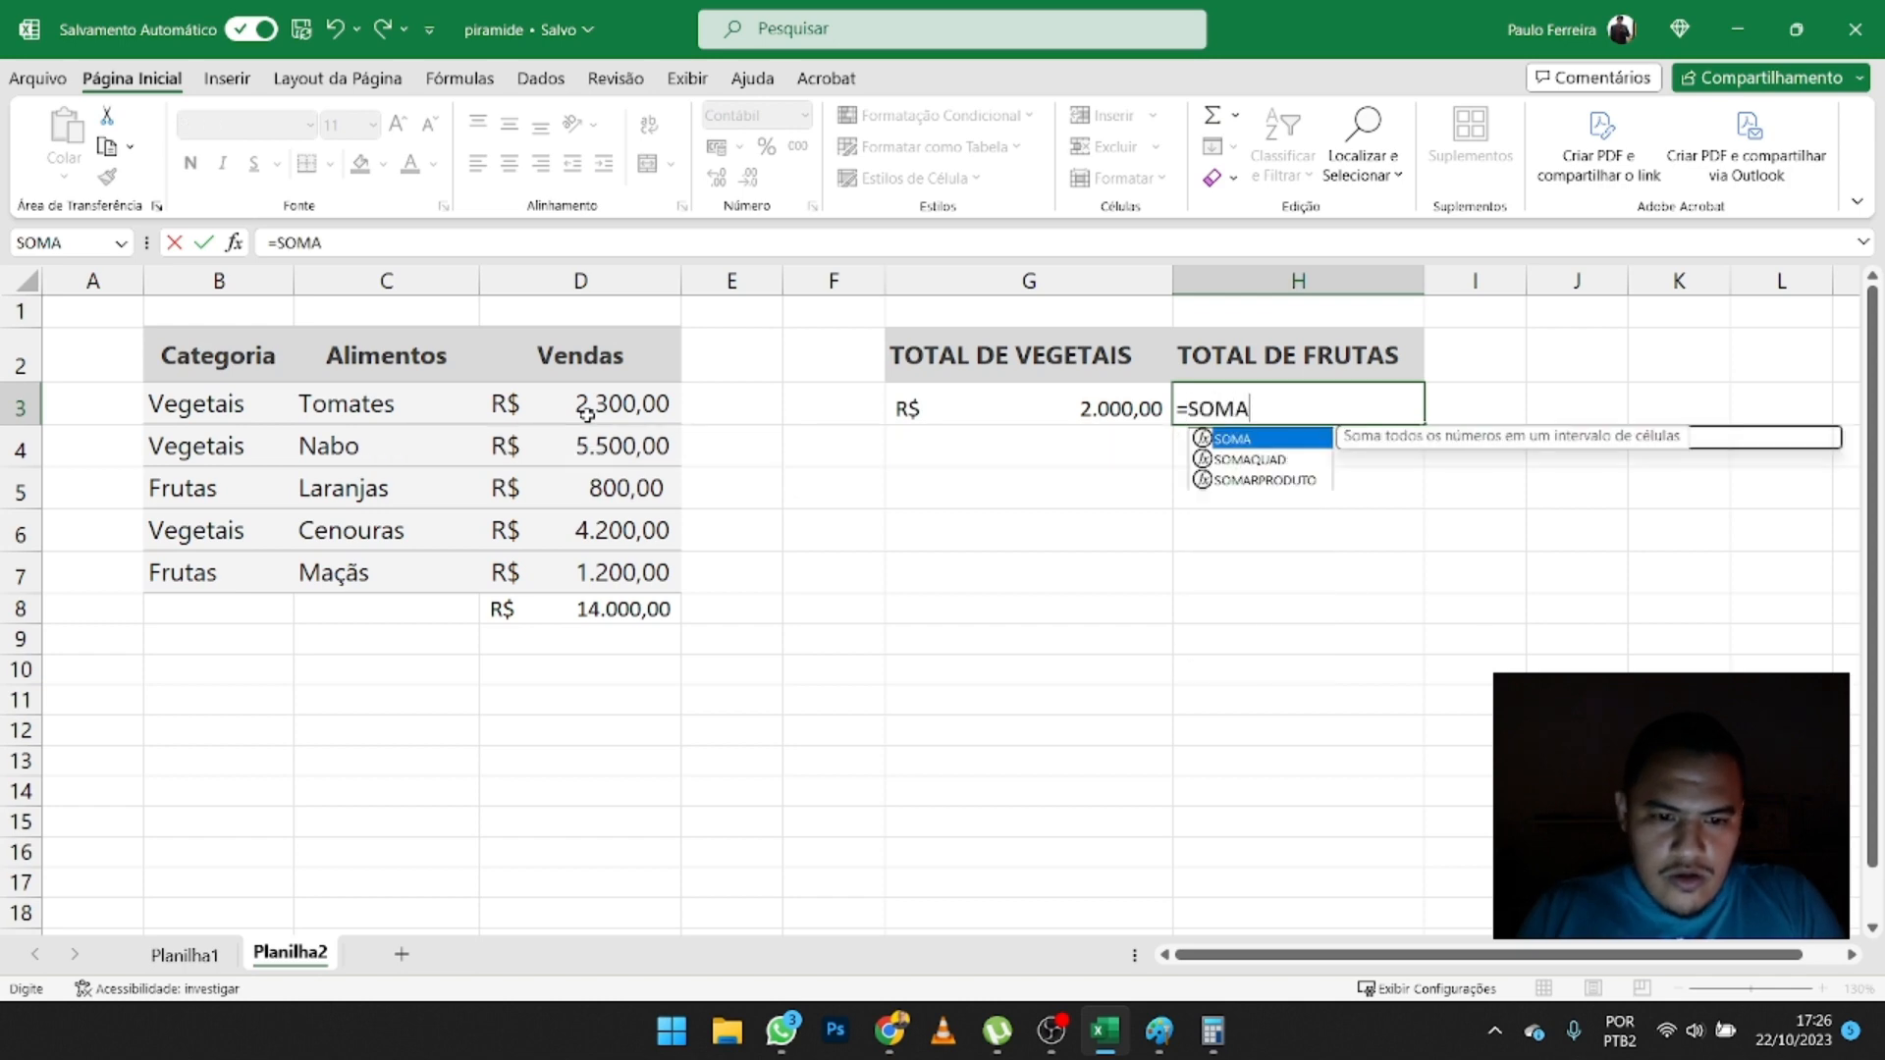
text(SE()
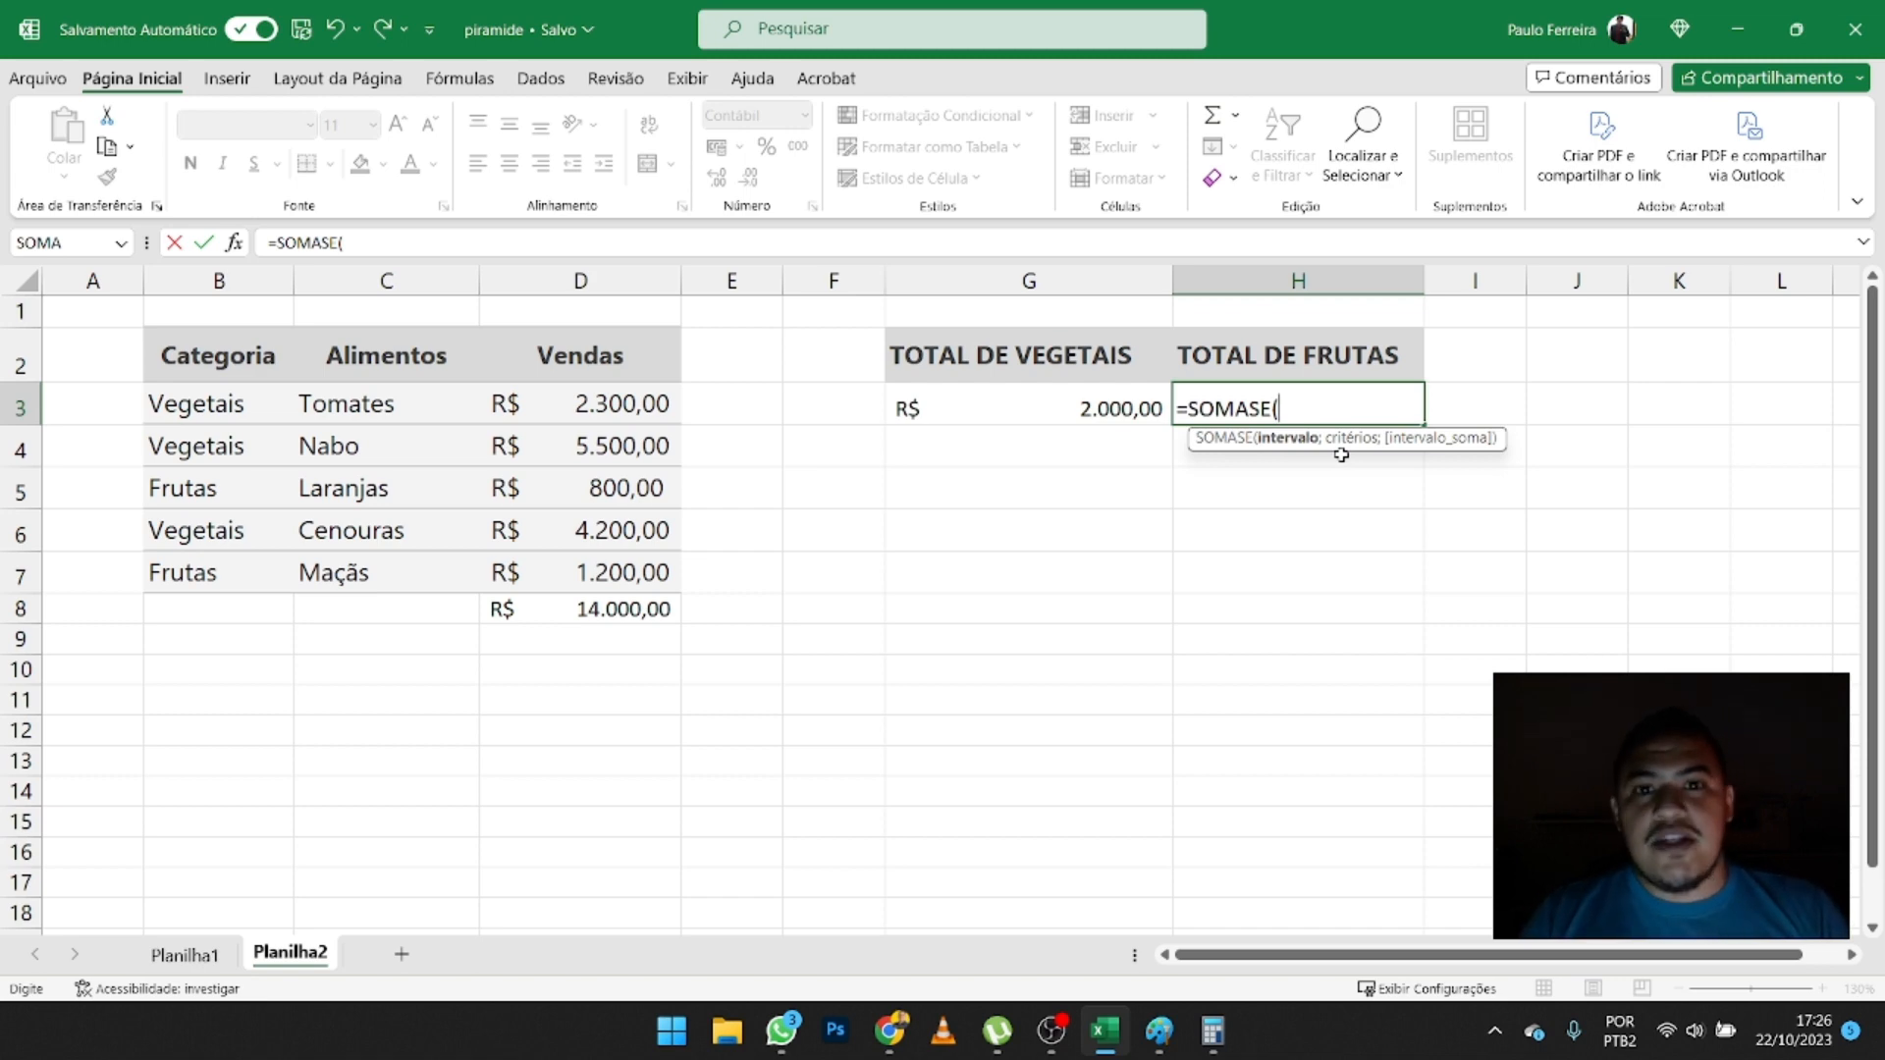
drag(192, 405, 232, 570)
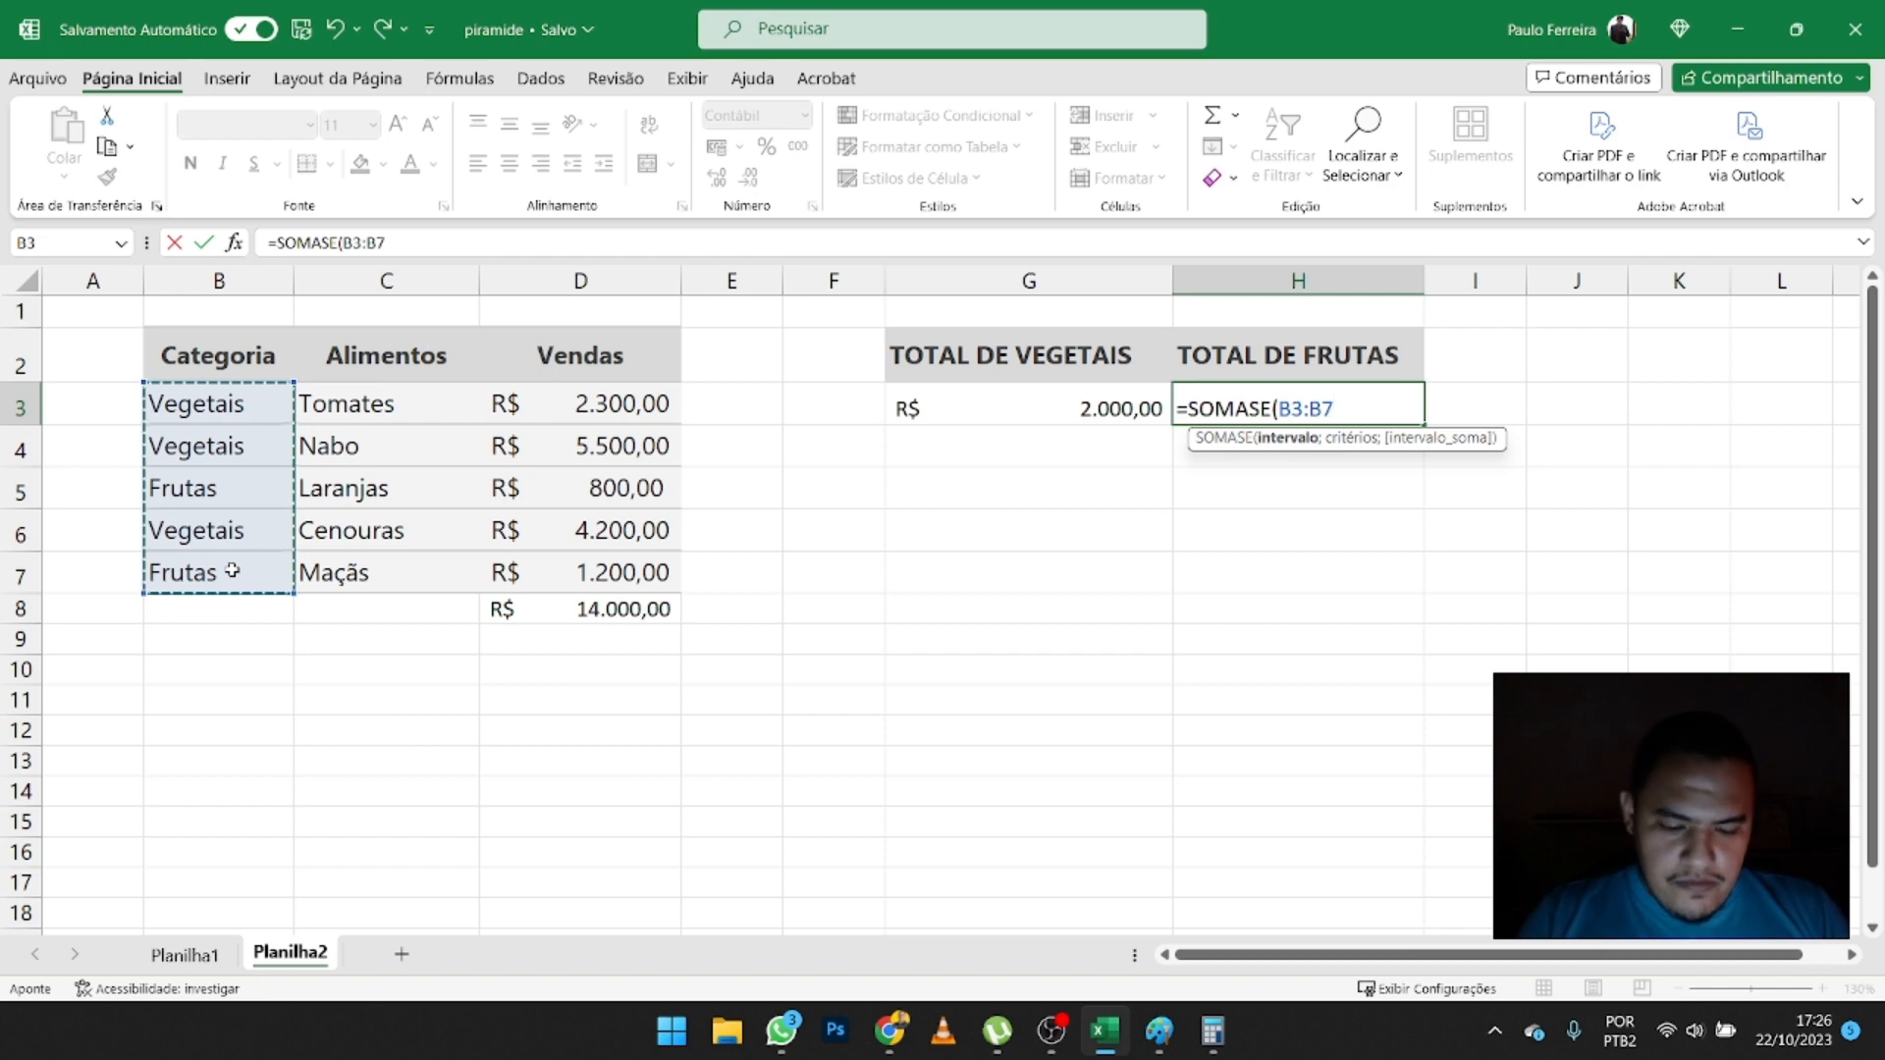
text(;)
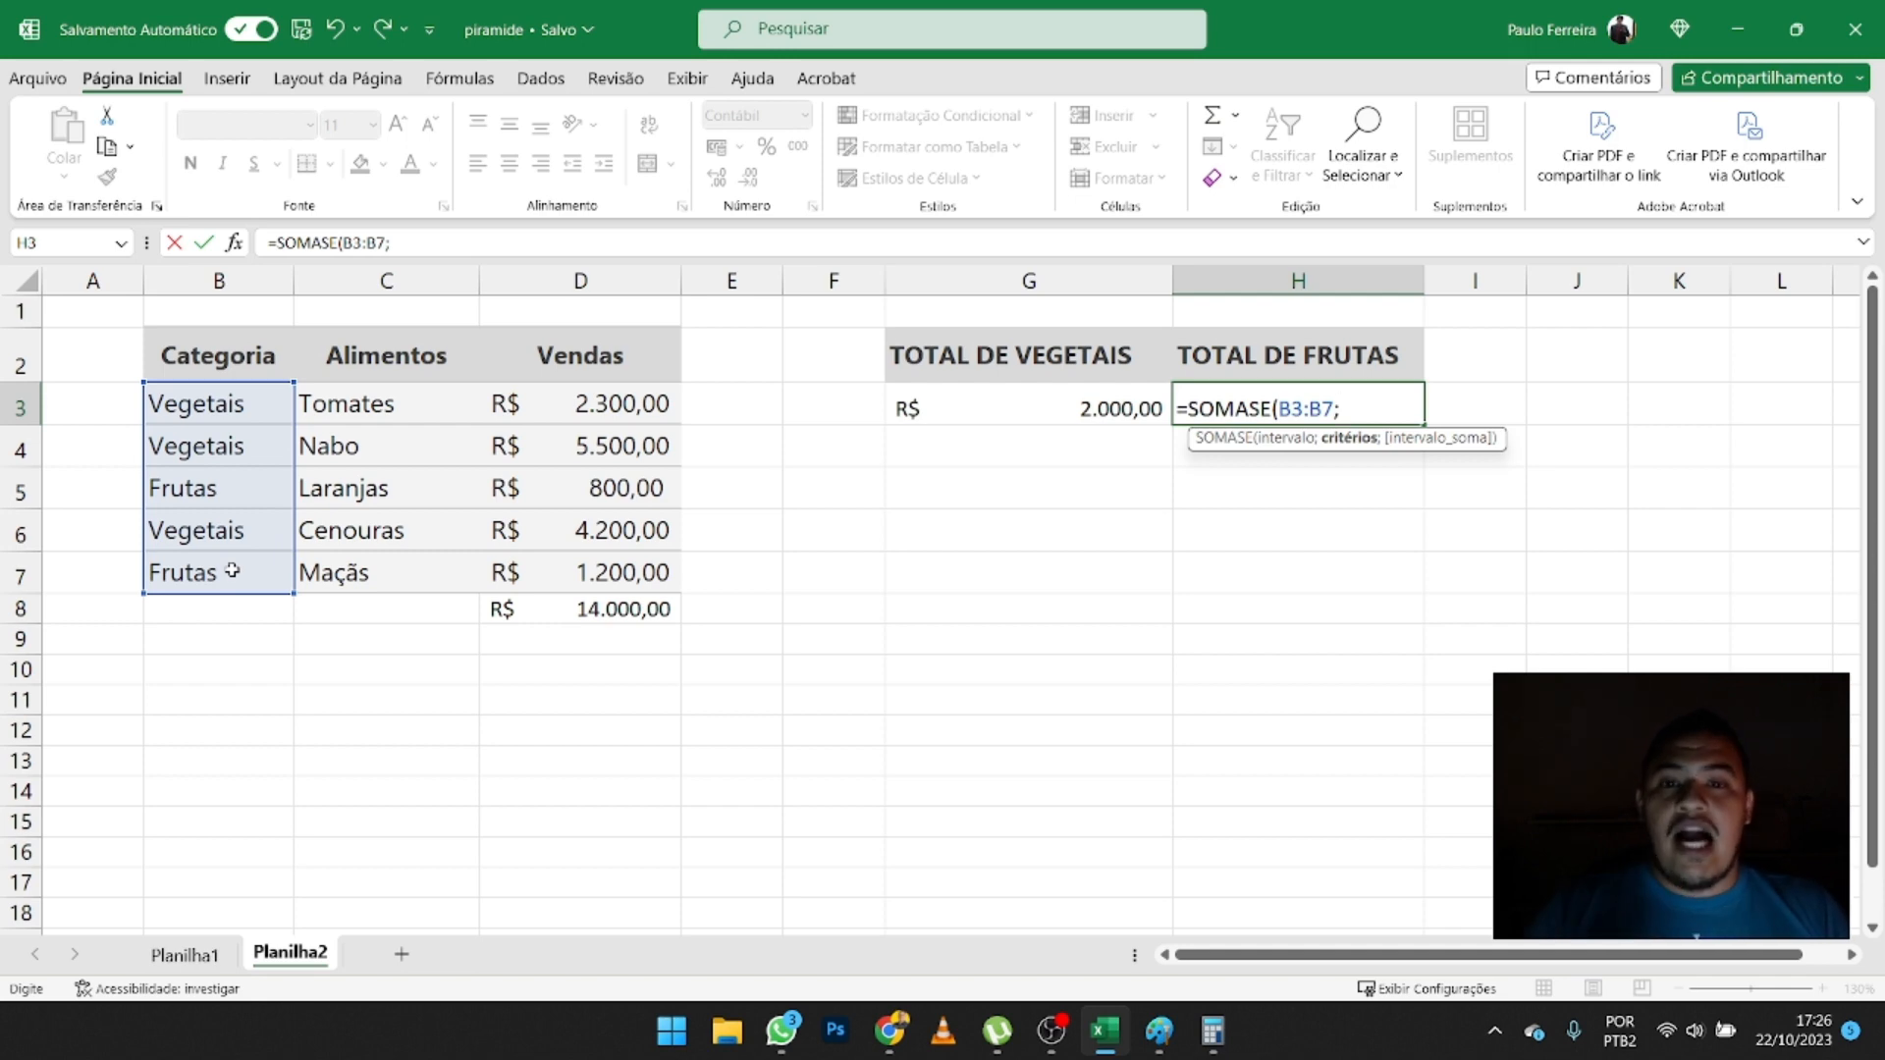
- Complete the SOMASE formula in H3 with the criterion "VEGETAIS" and the sum range D3:D7
text(")
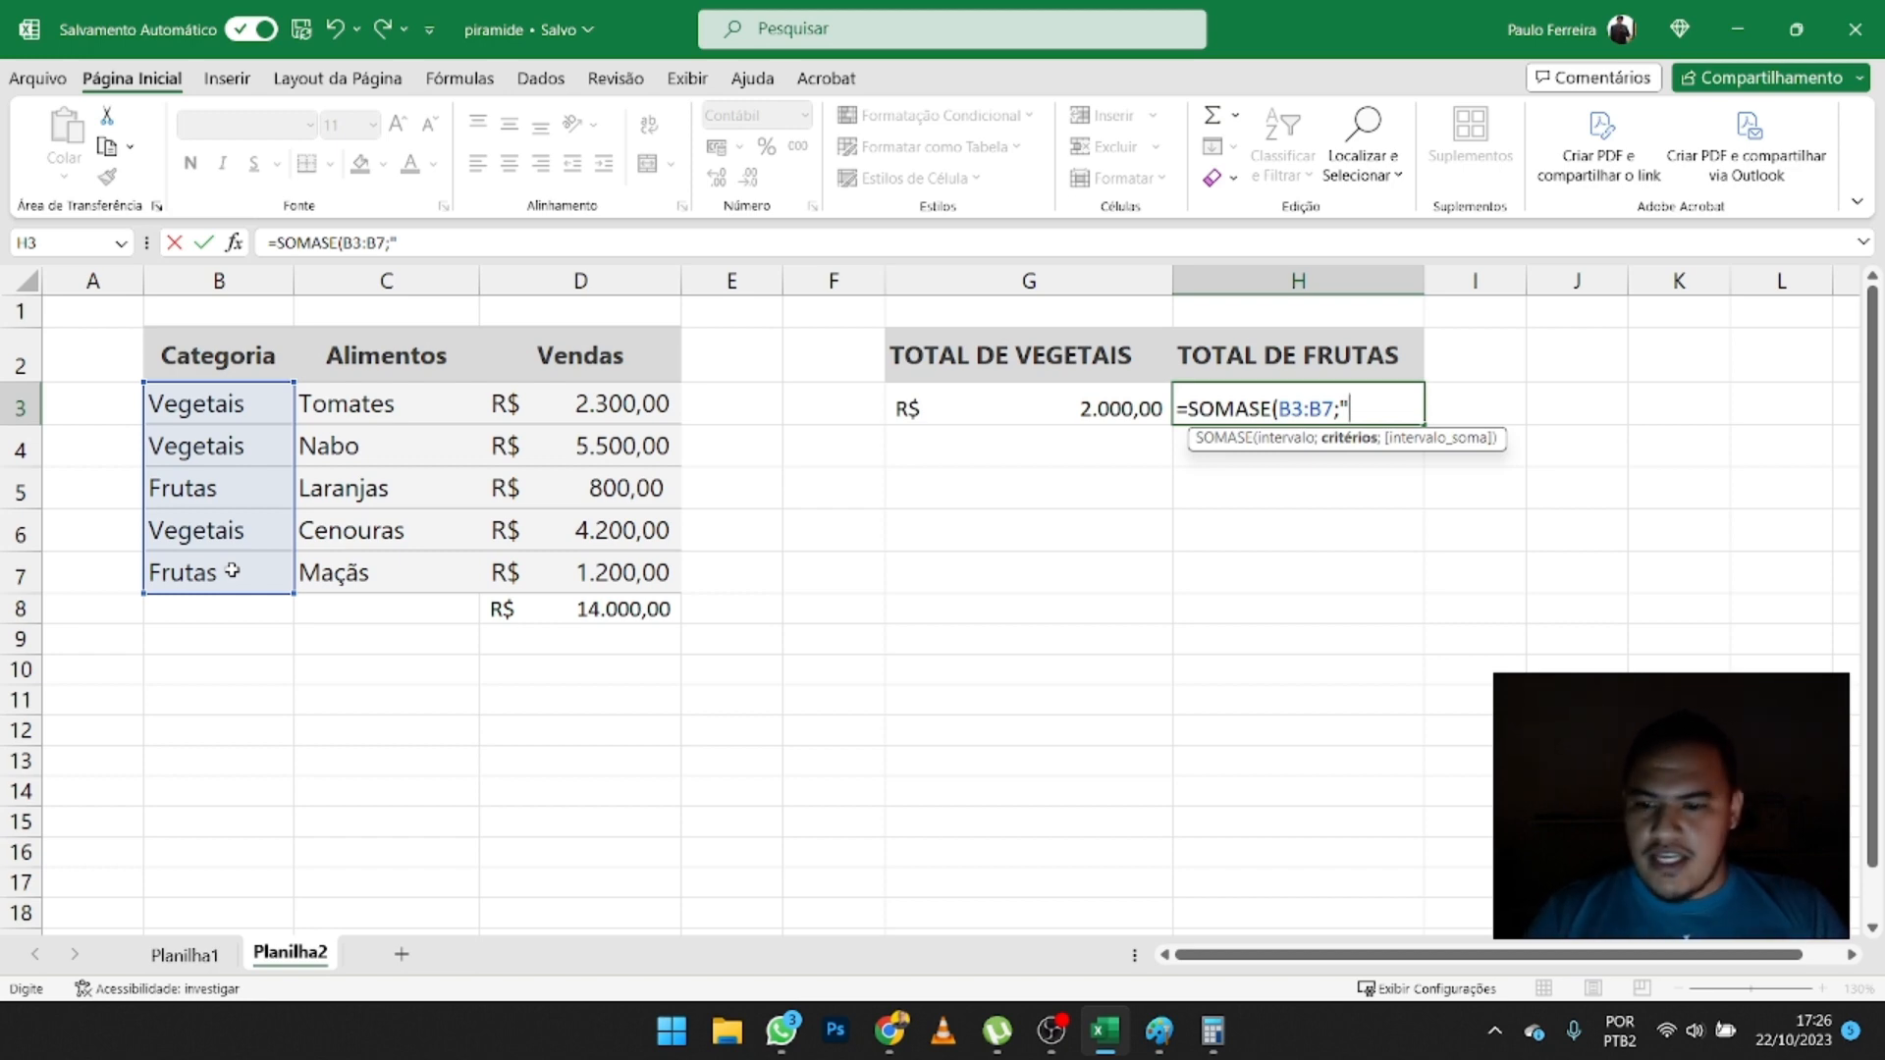
text(VEGETAIS)
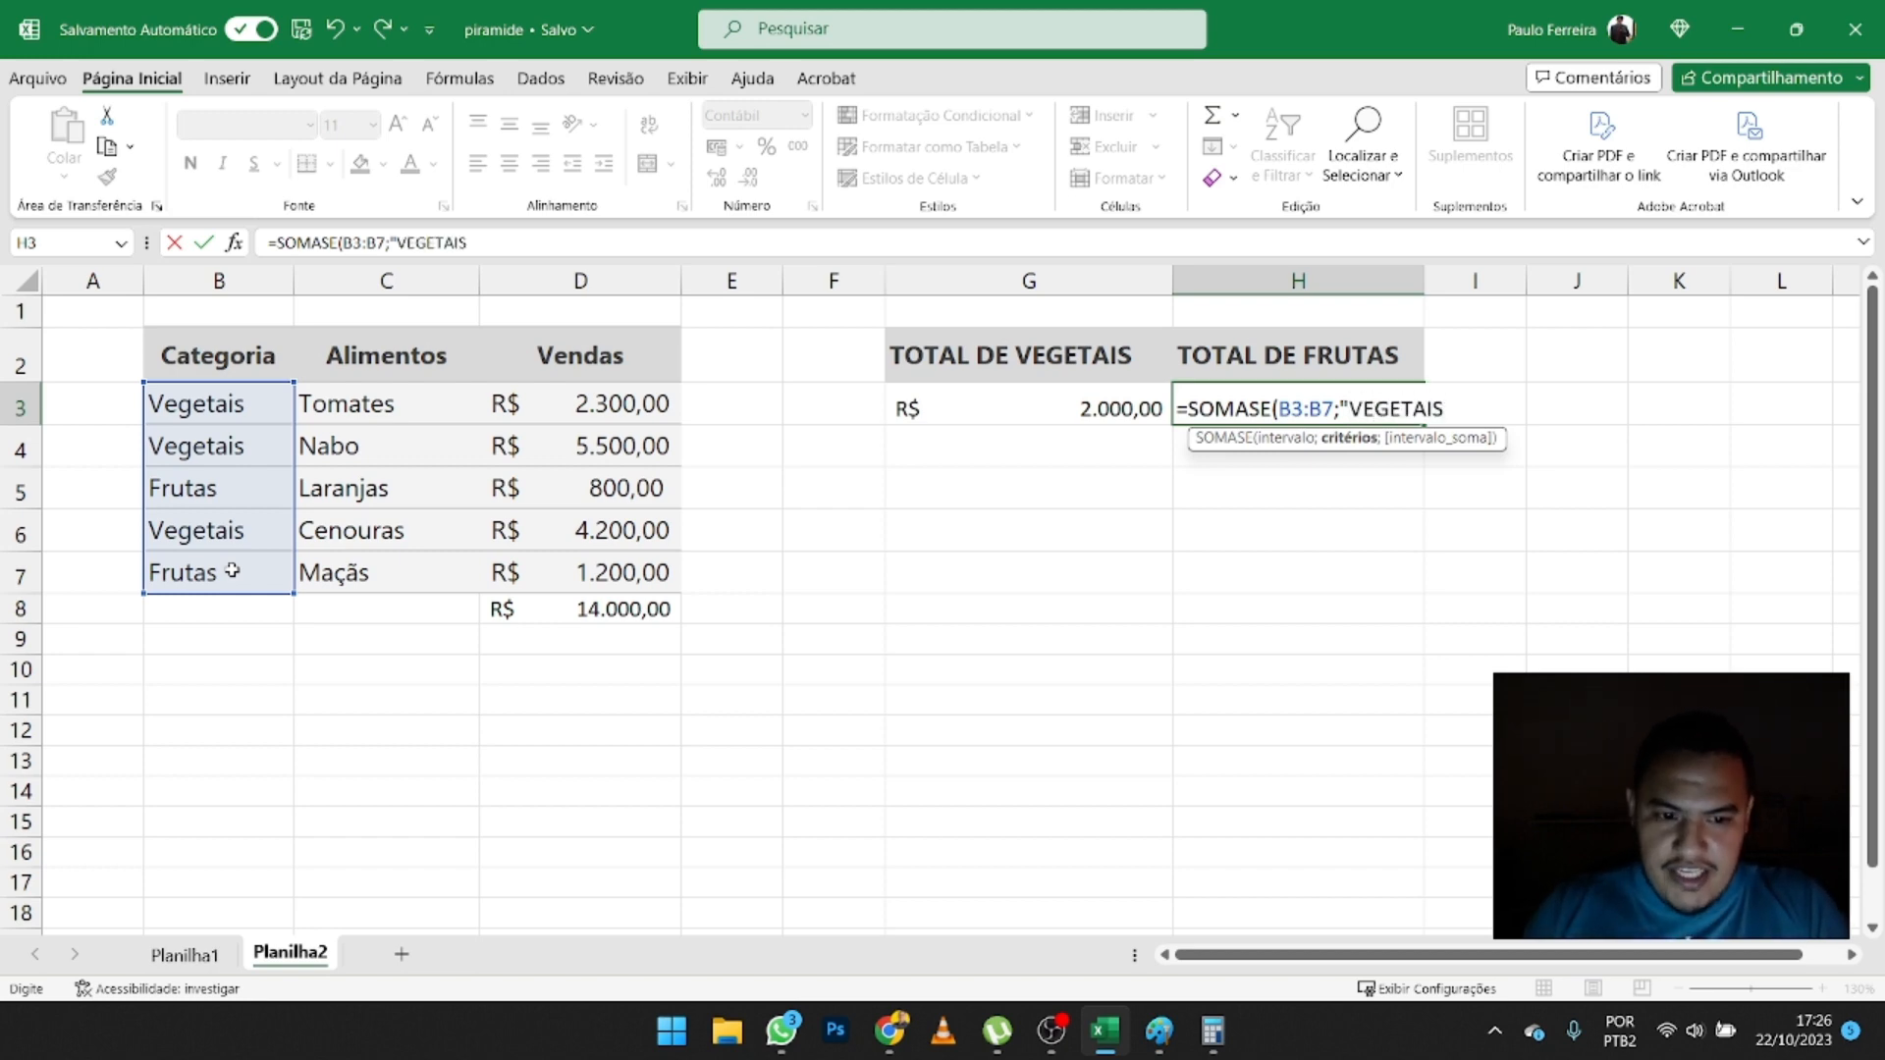
text(")
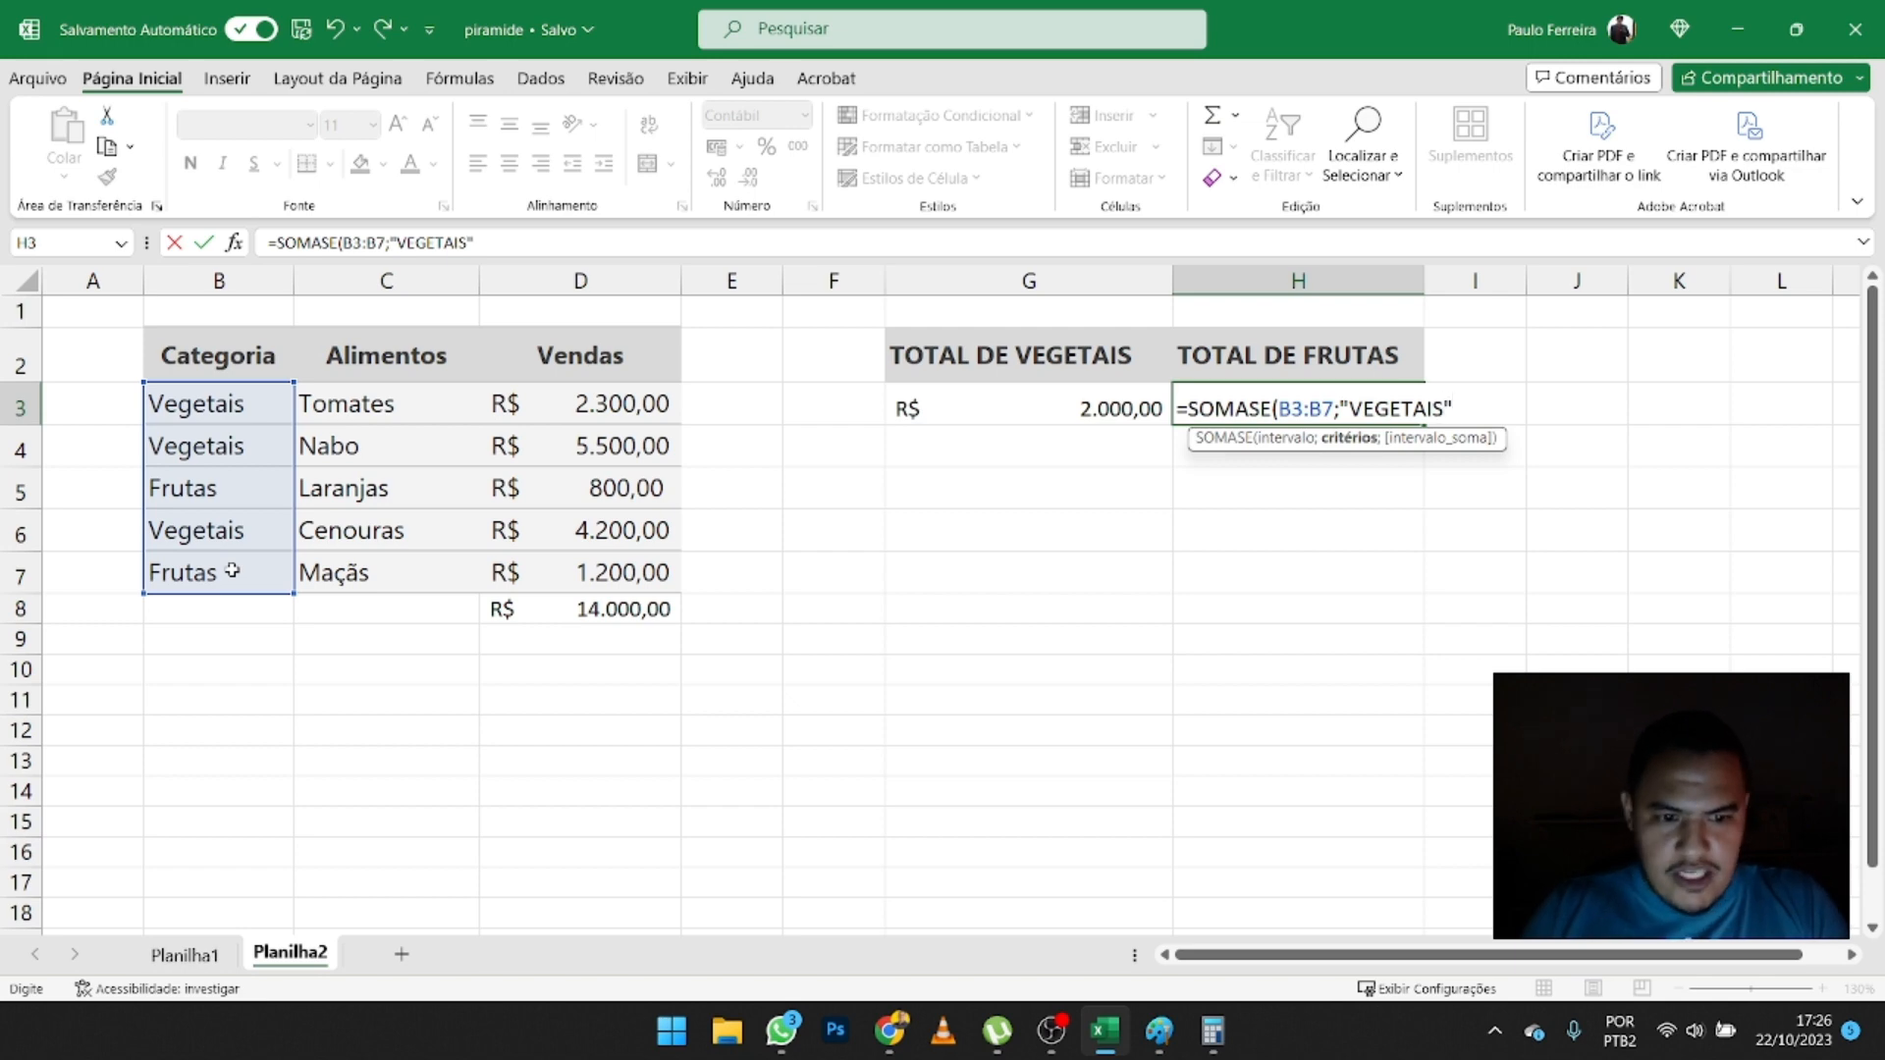
text(;)
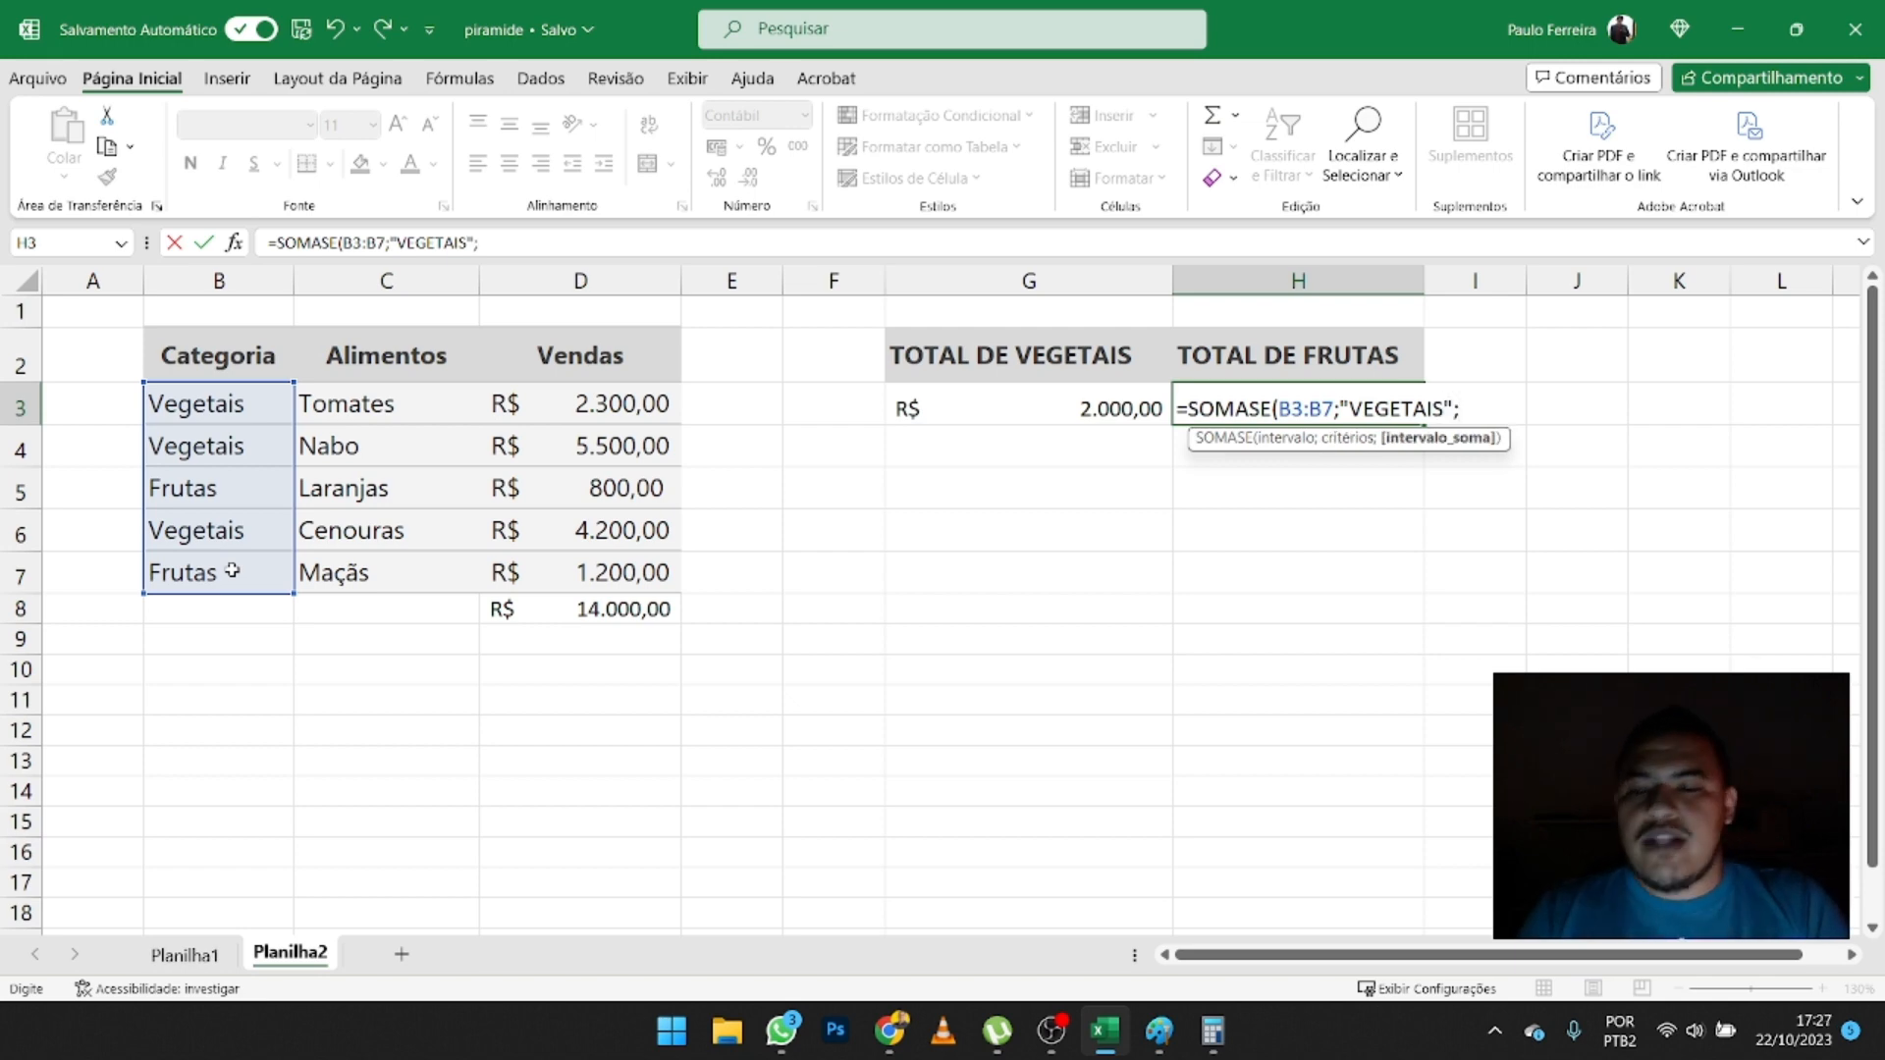
drag(581, 404, 594, 570)
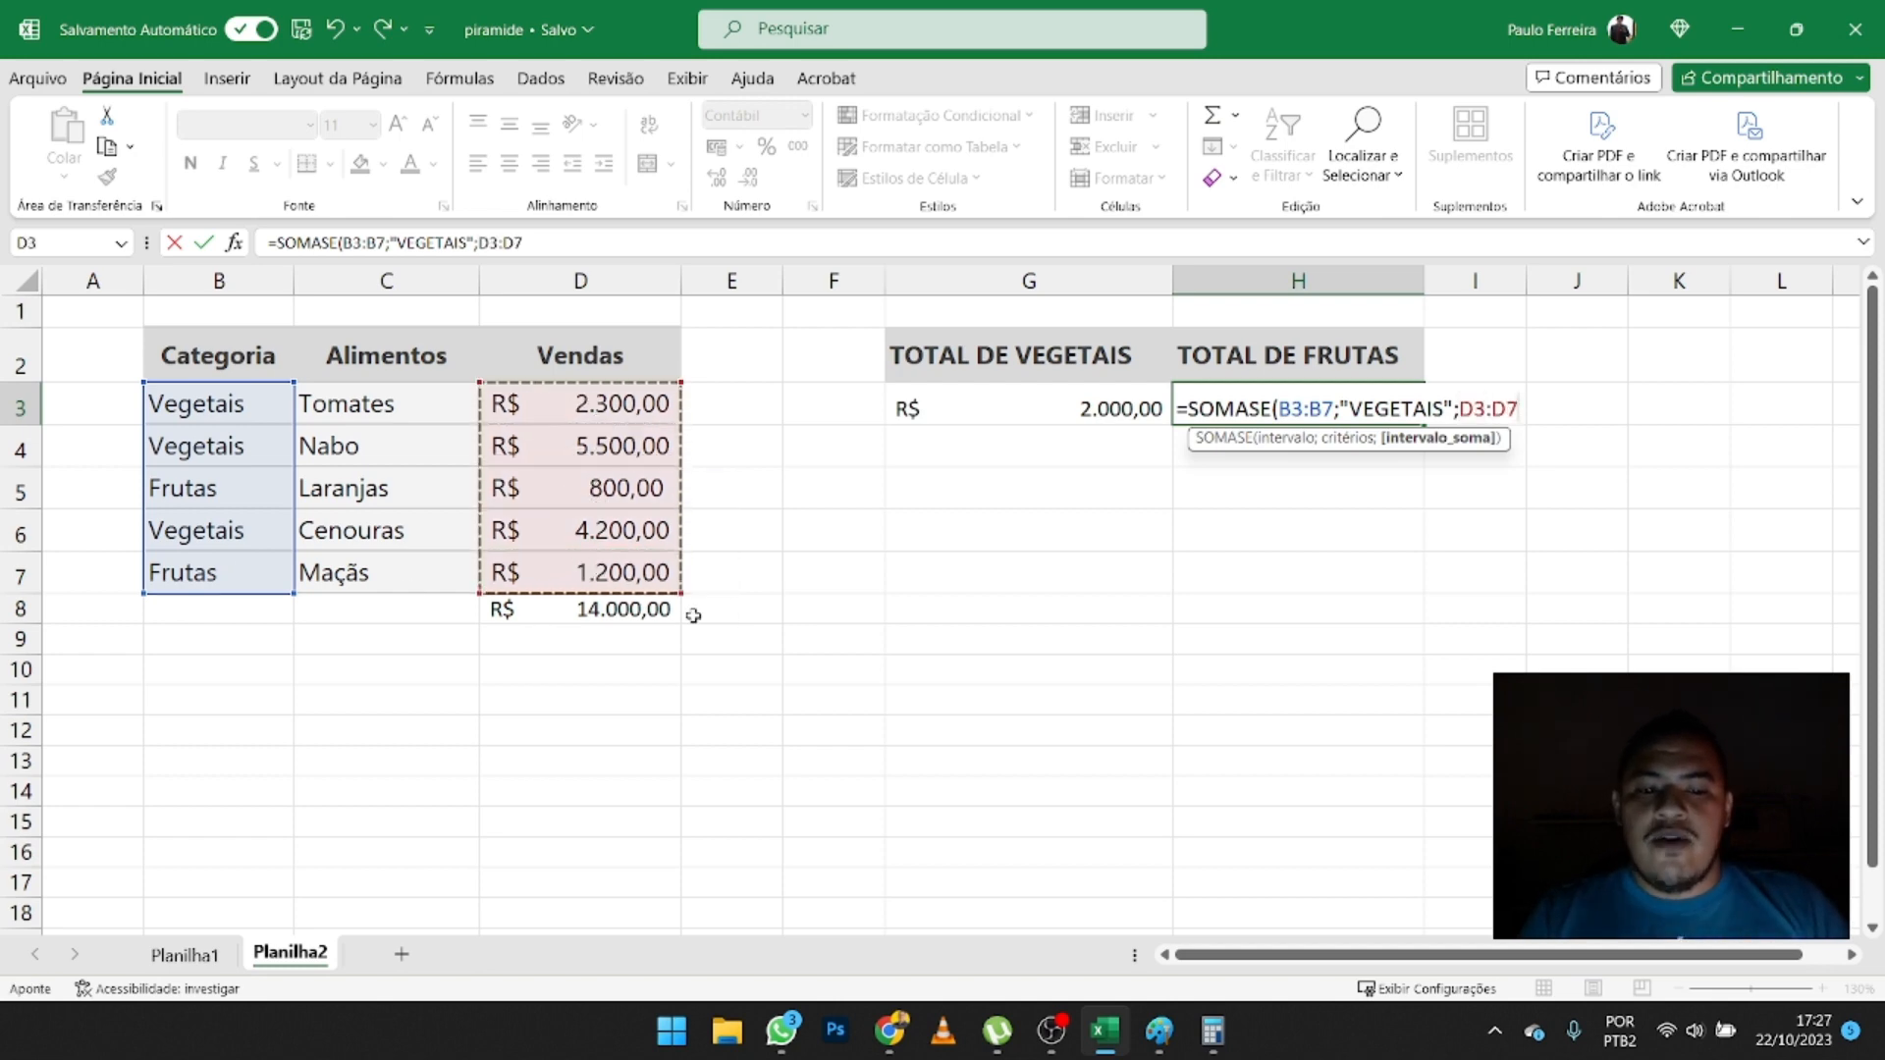
click(1270, 409)
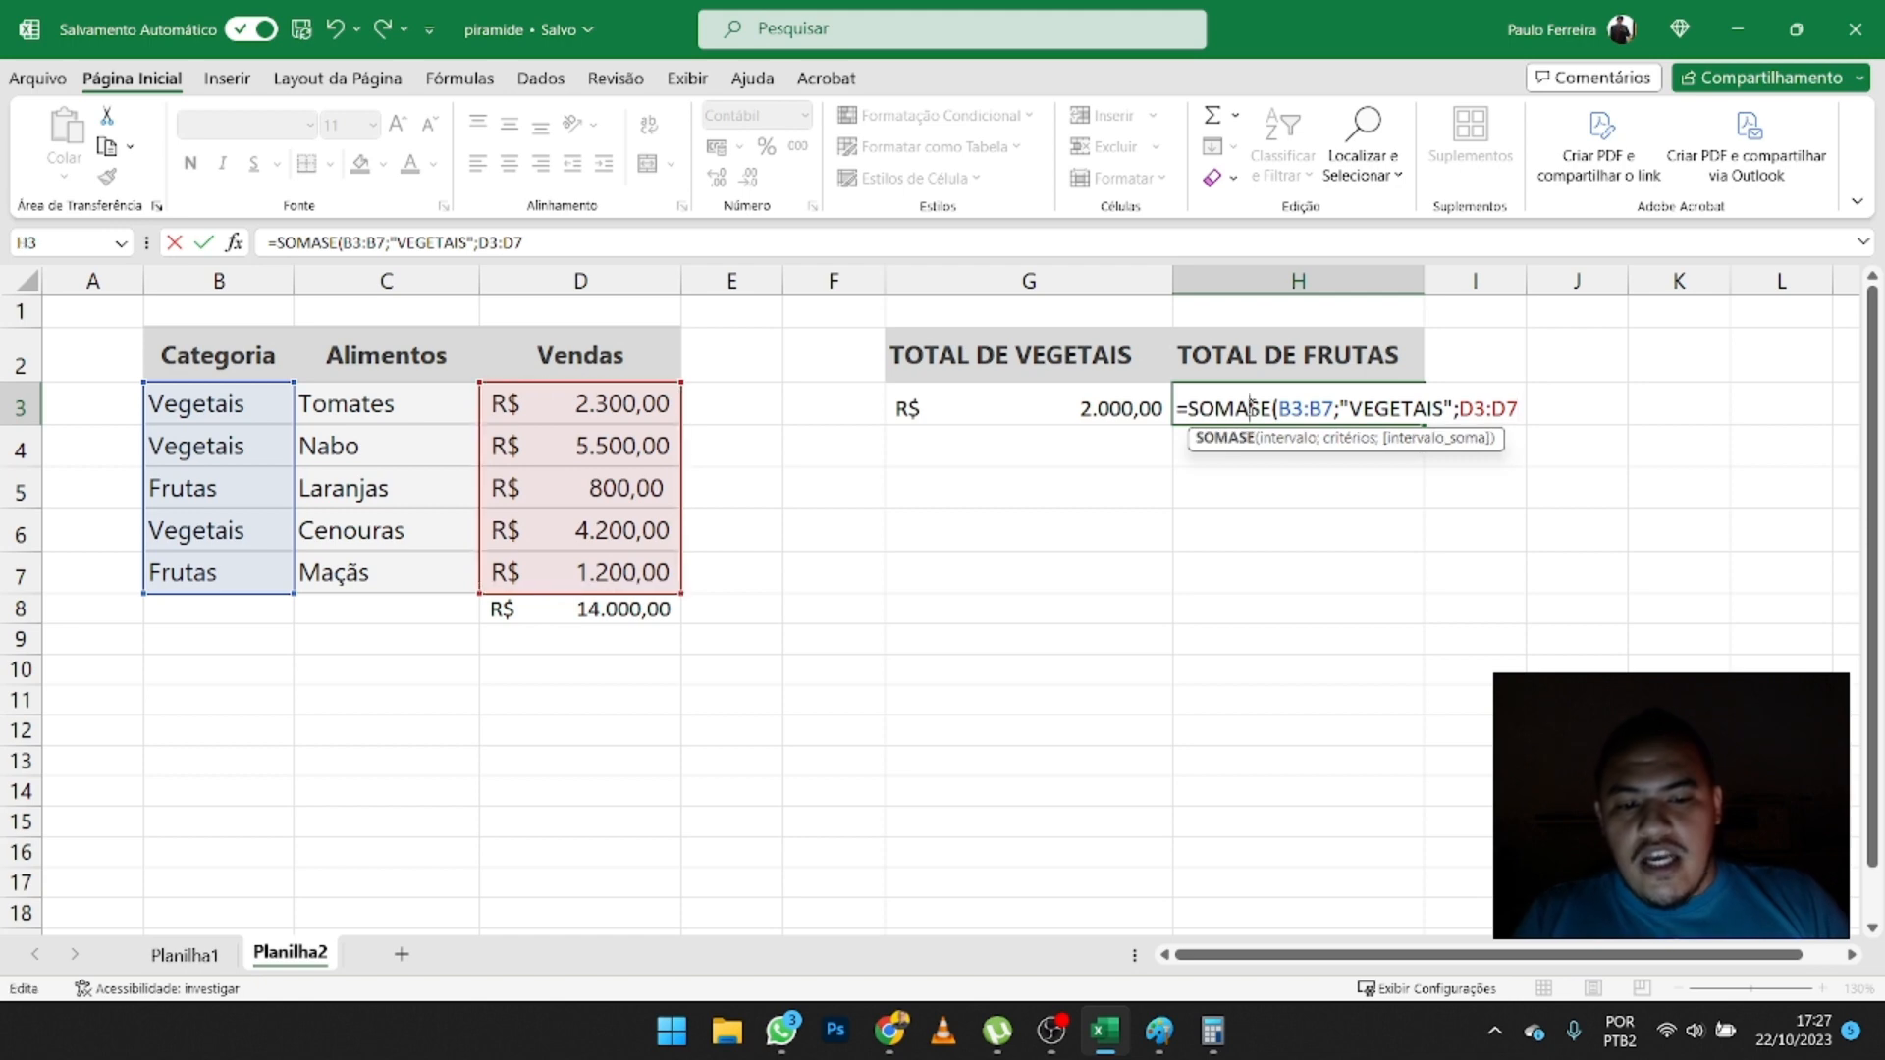
click(1321, 409)
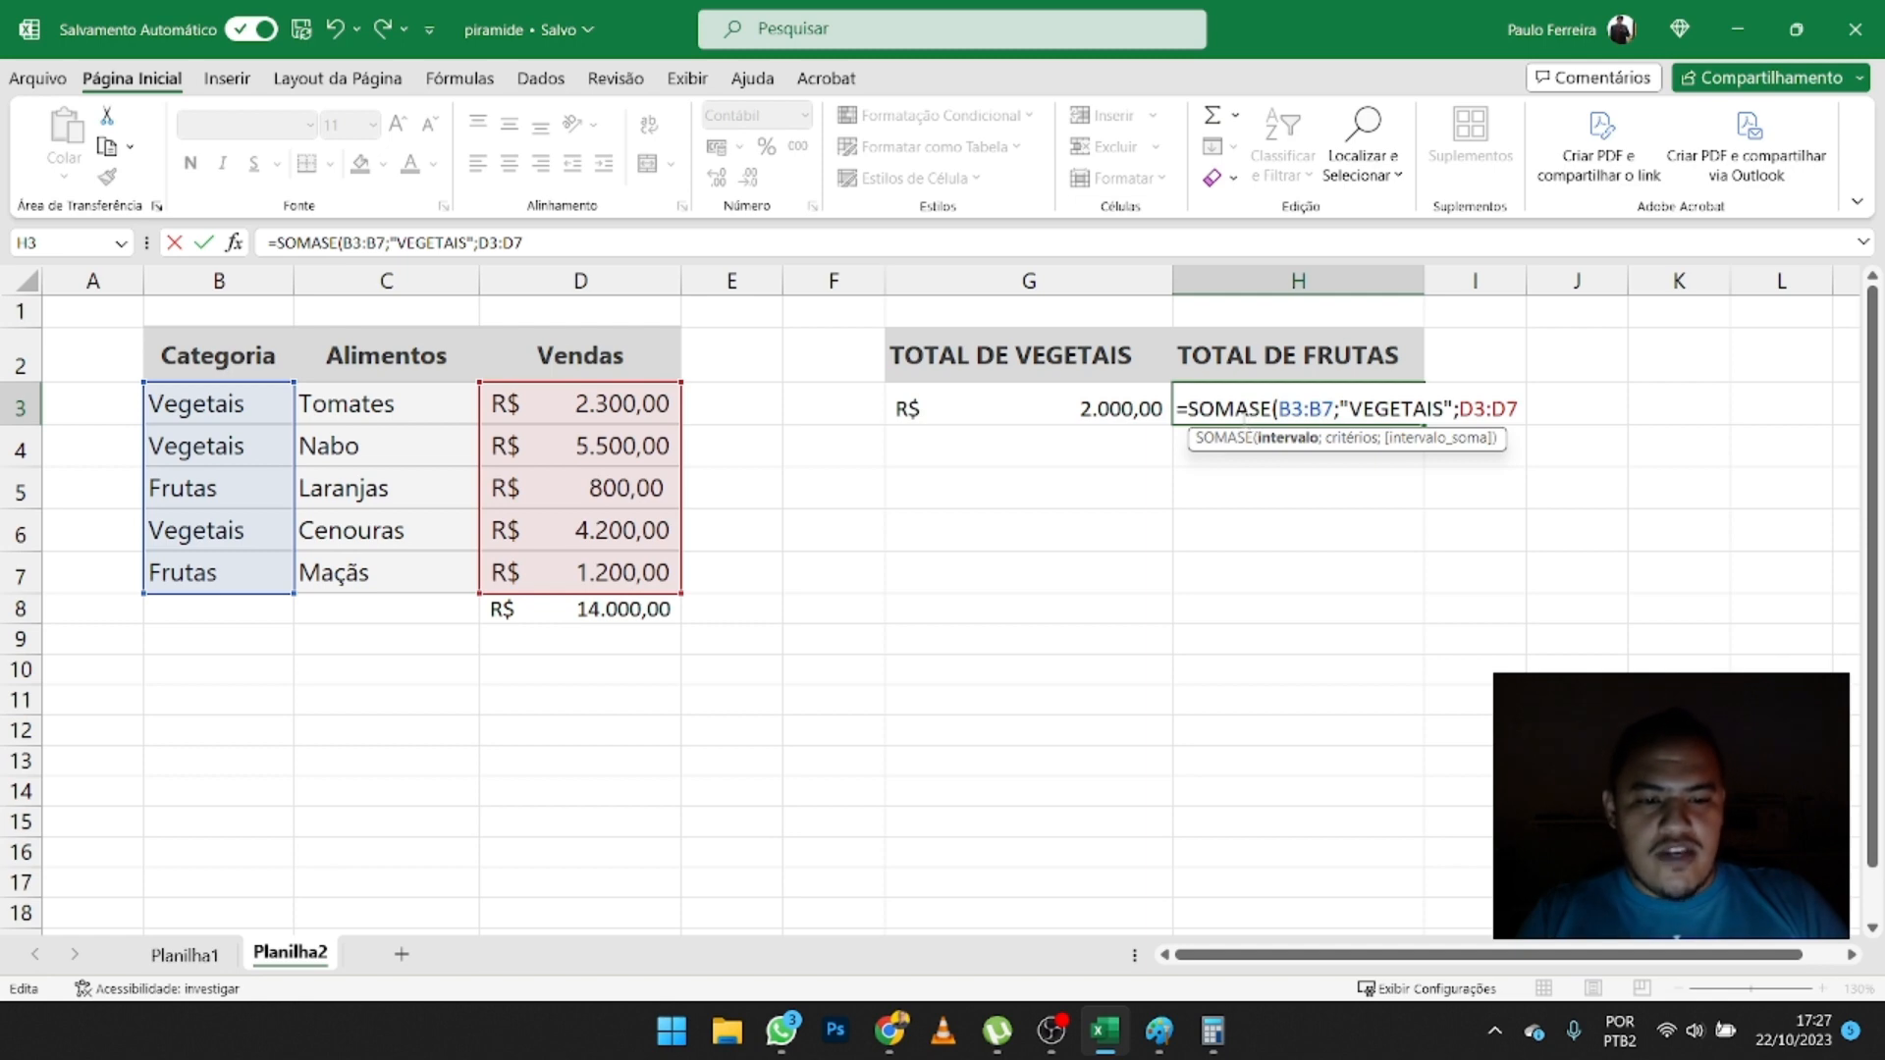
key(Return)
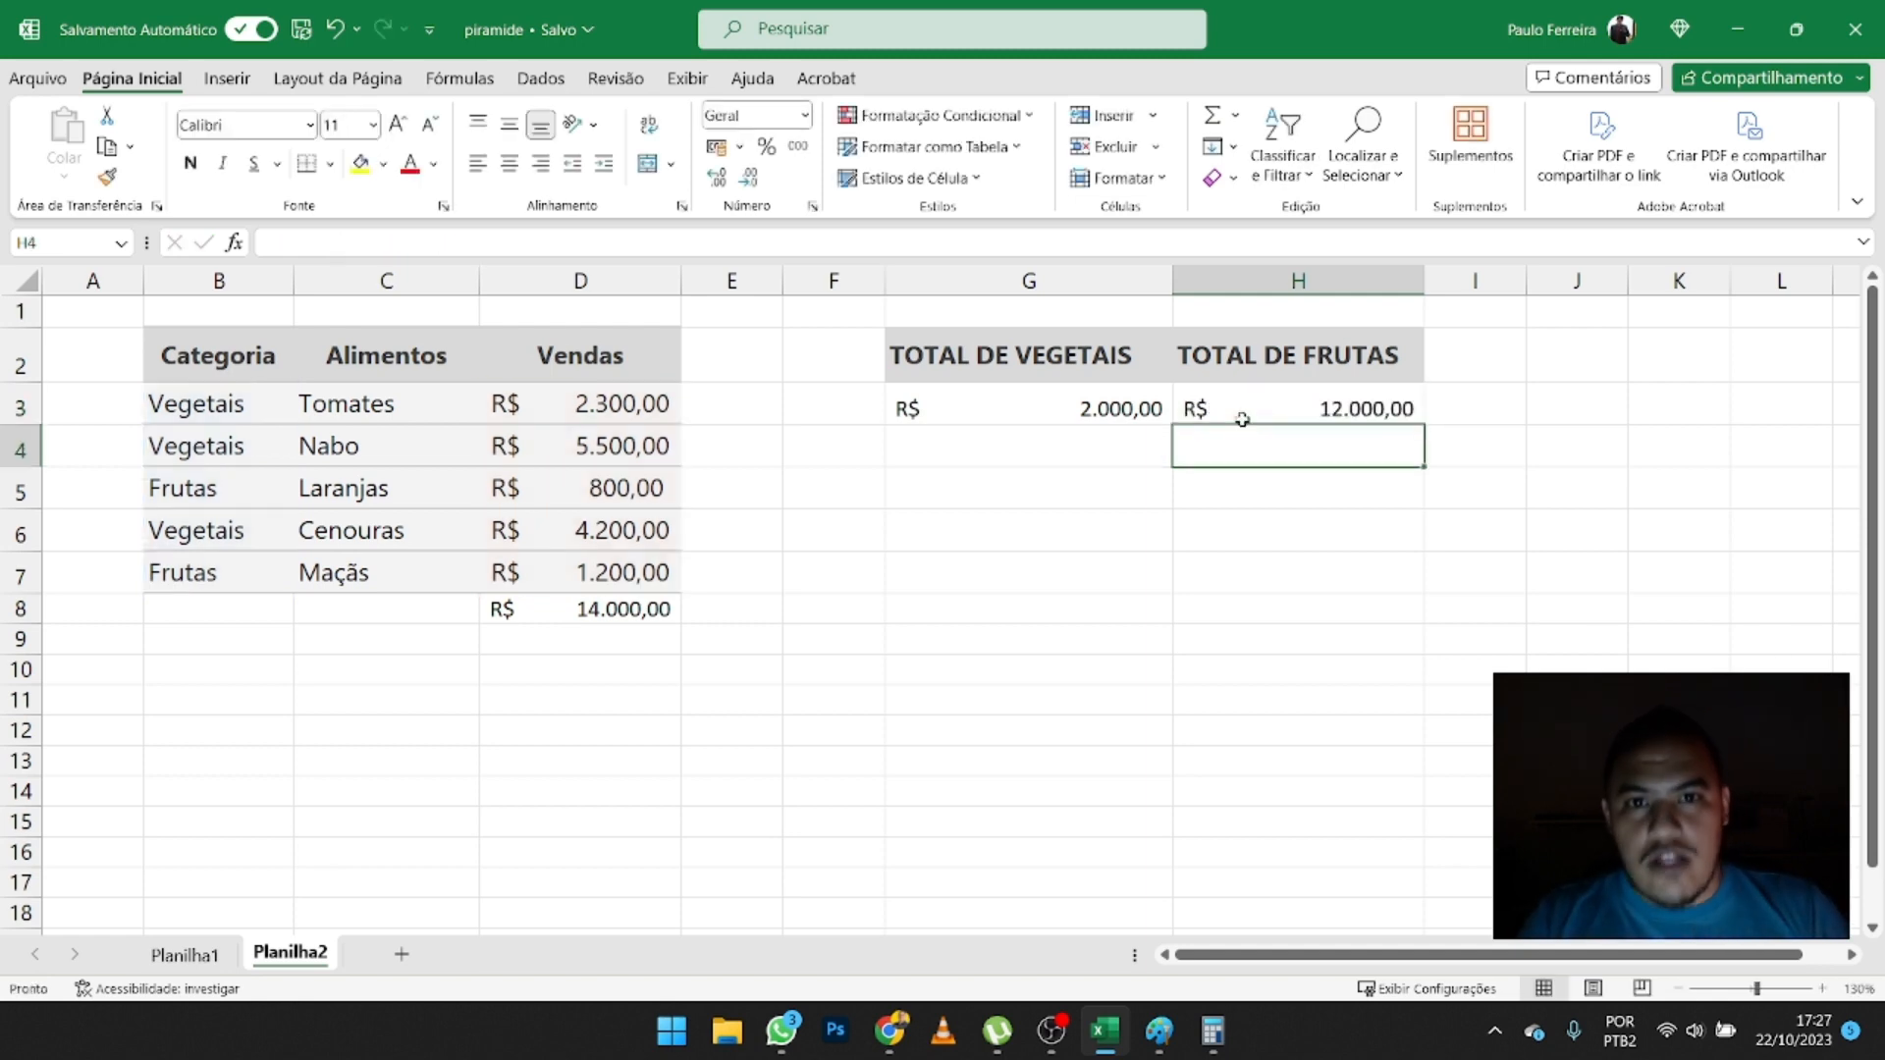
- Swap the two total headings to match their formulas, with TOTAL DE FRUTAS in G2 and TOTAL DE VEGETAIS in H2
key(Up)
key(Left)
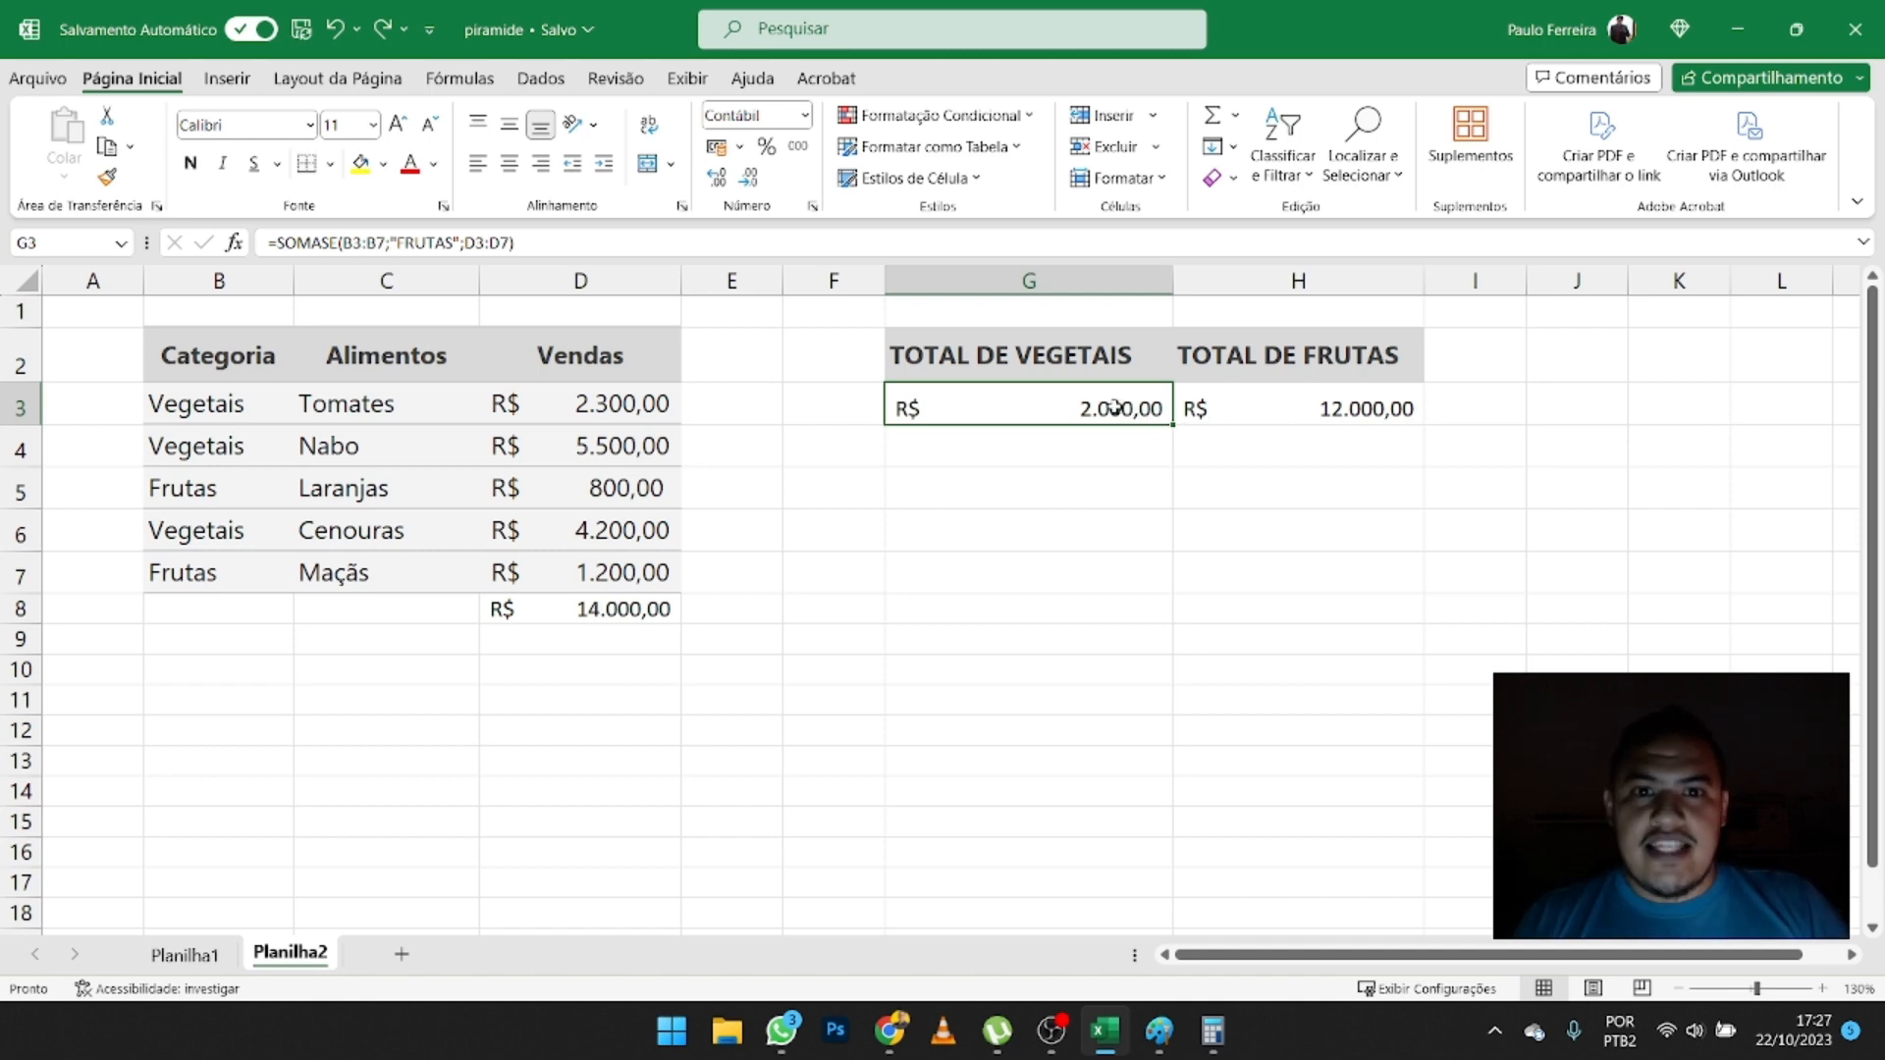
click(1032, 361)
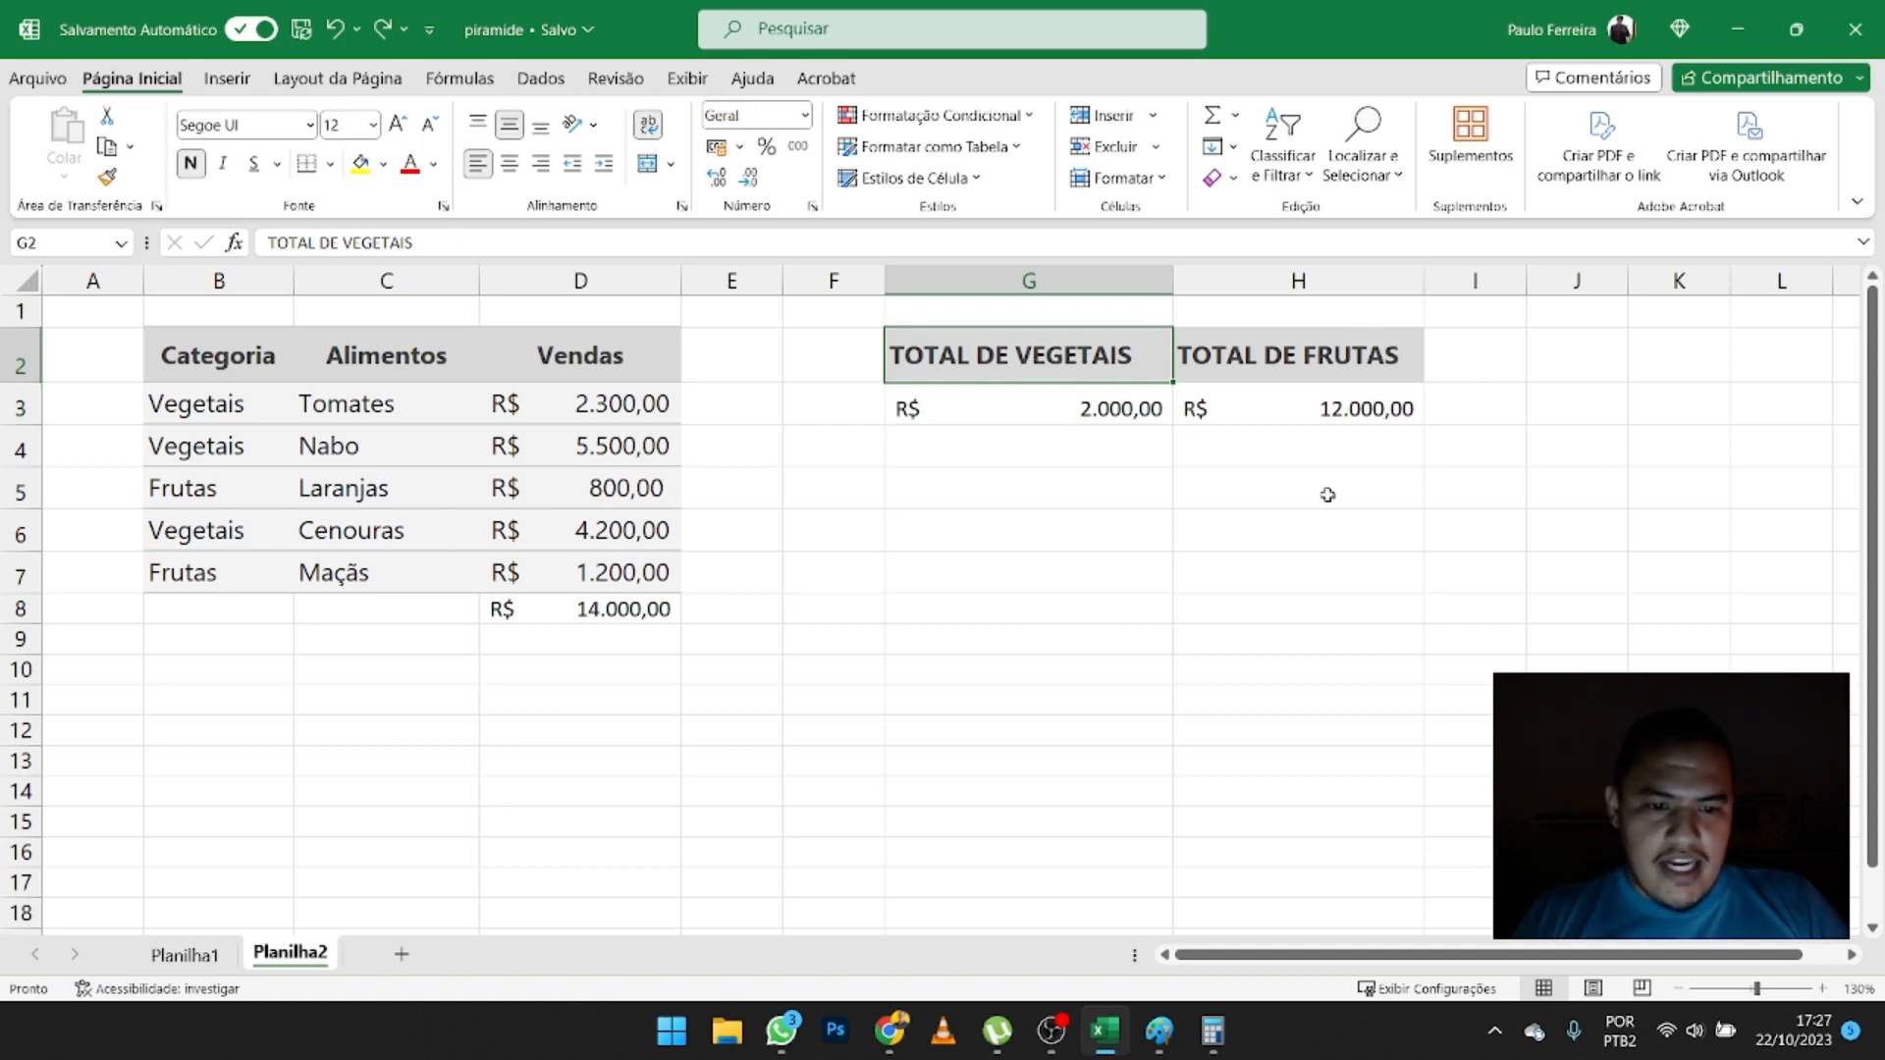
click(1090, 406)
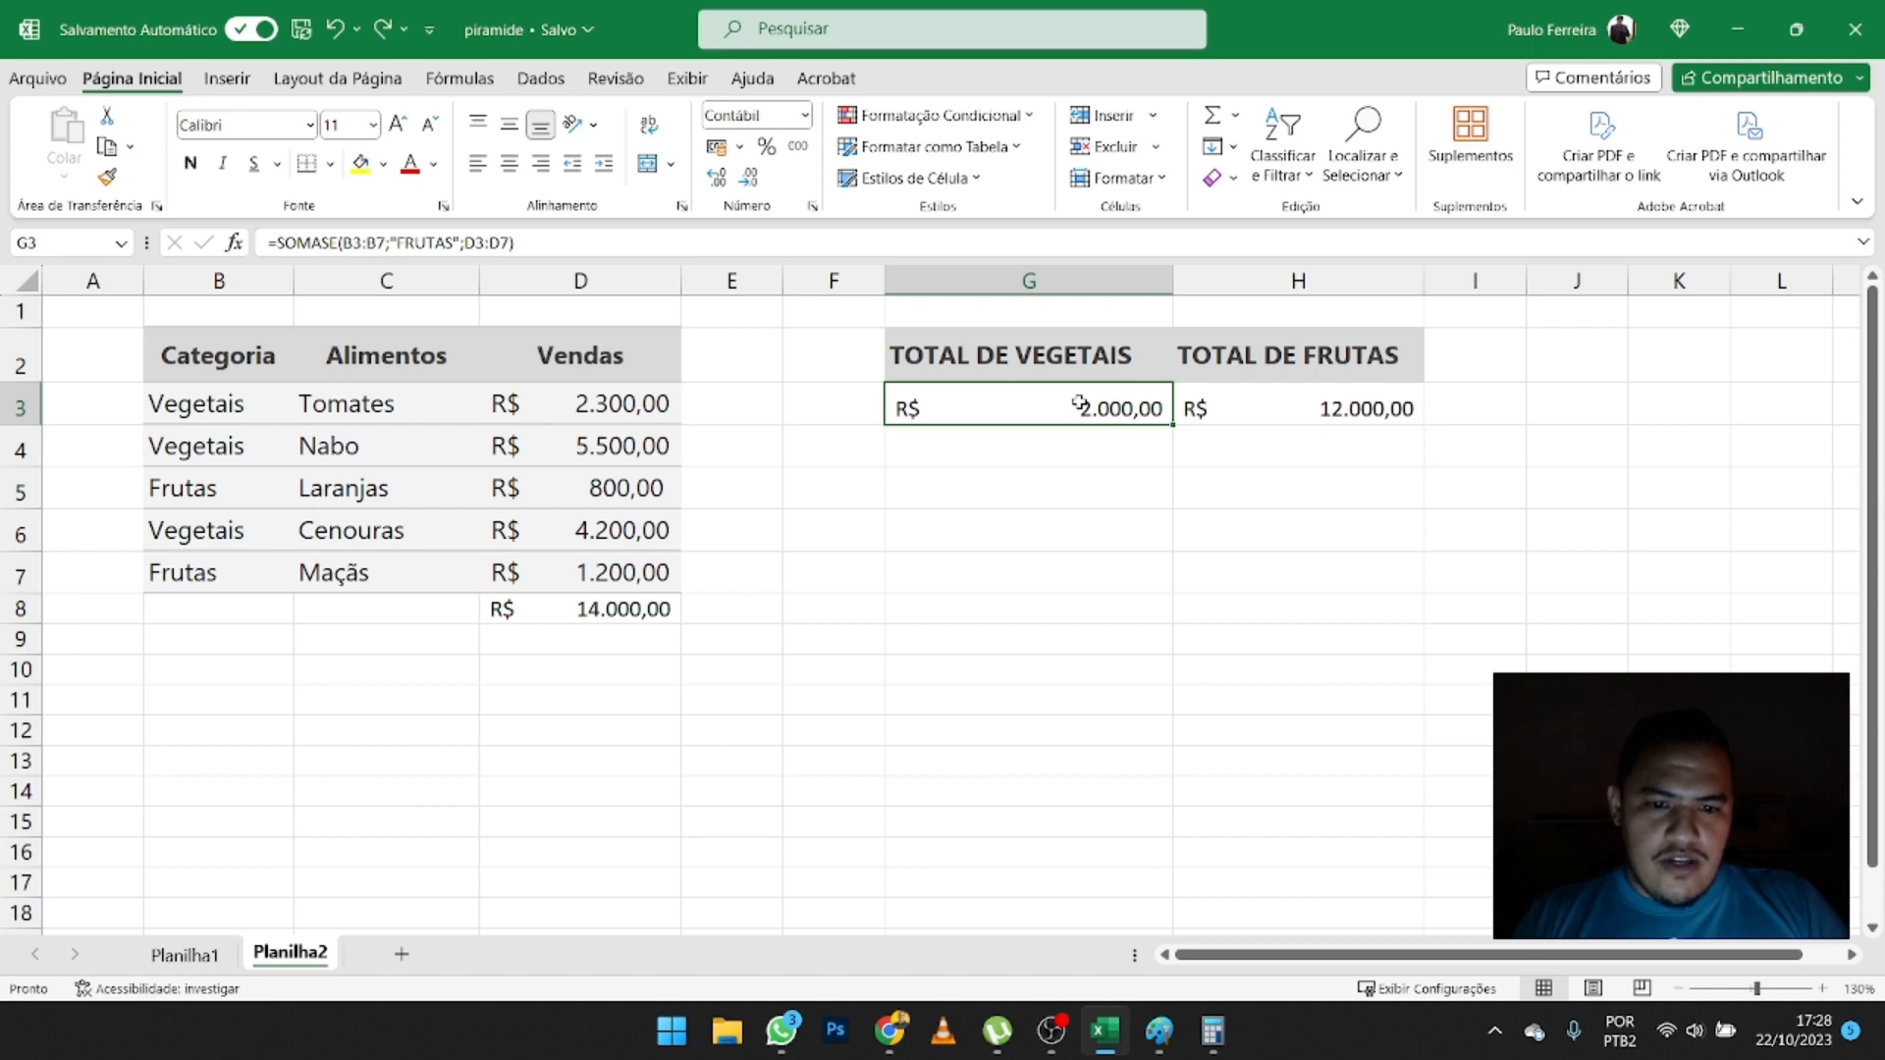
click(1339, 412)
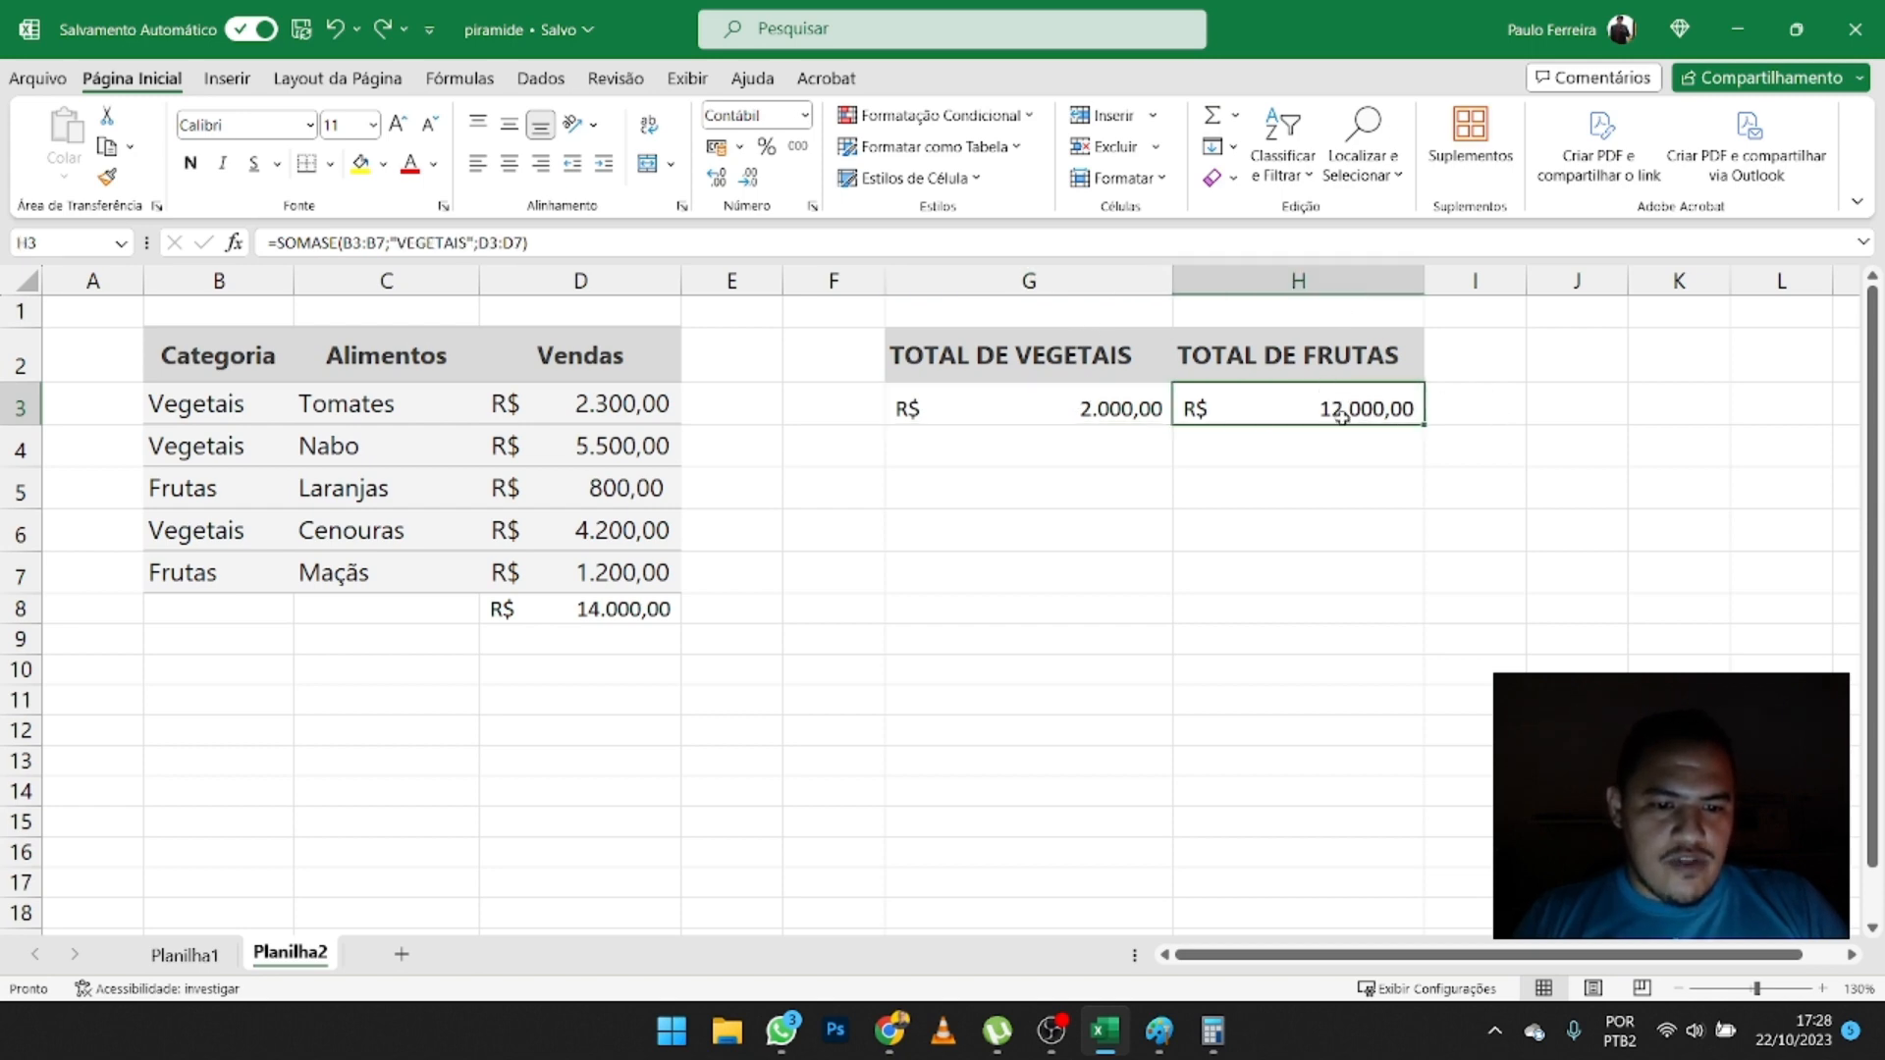
click(1290, 355)
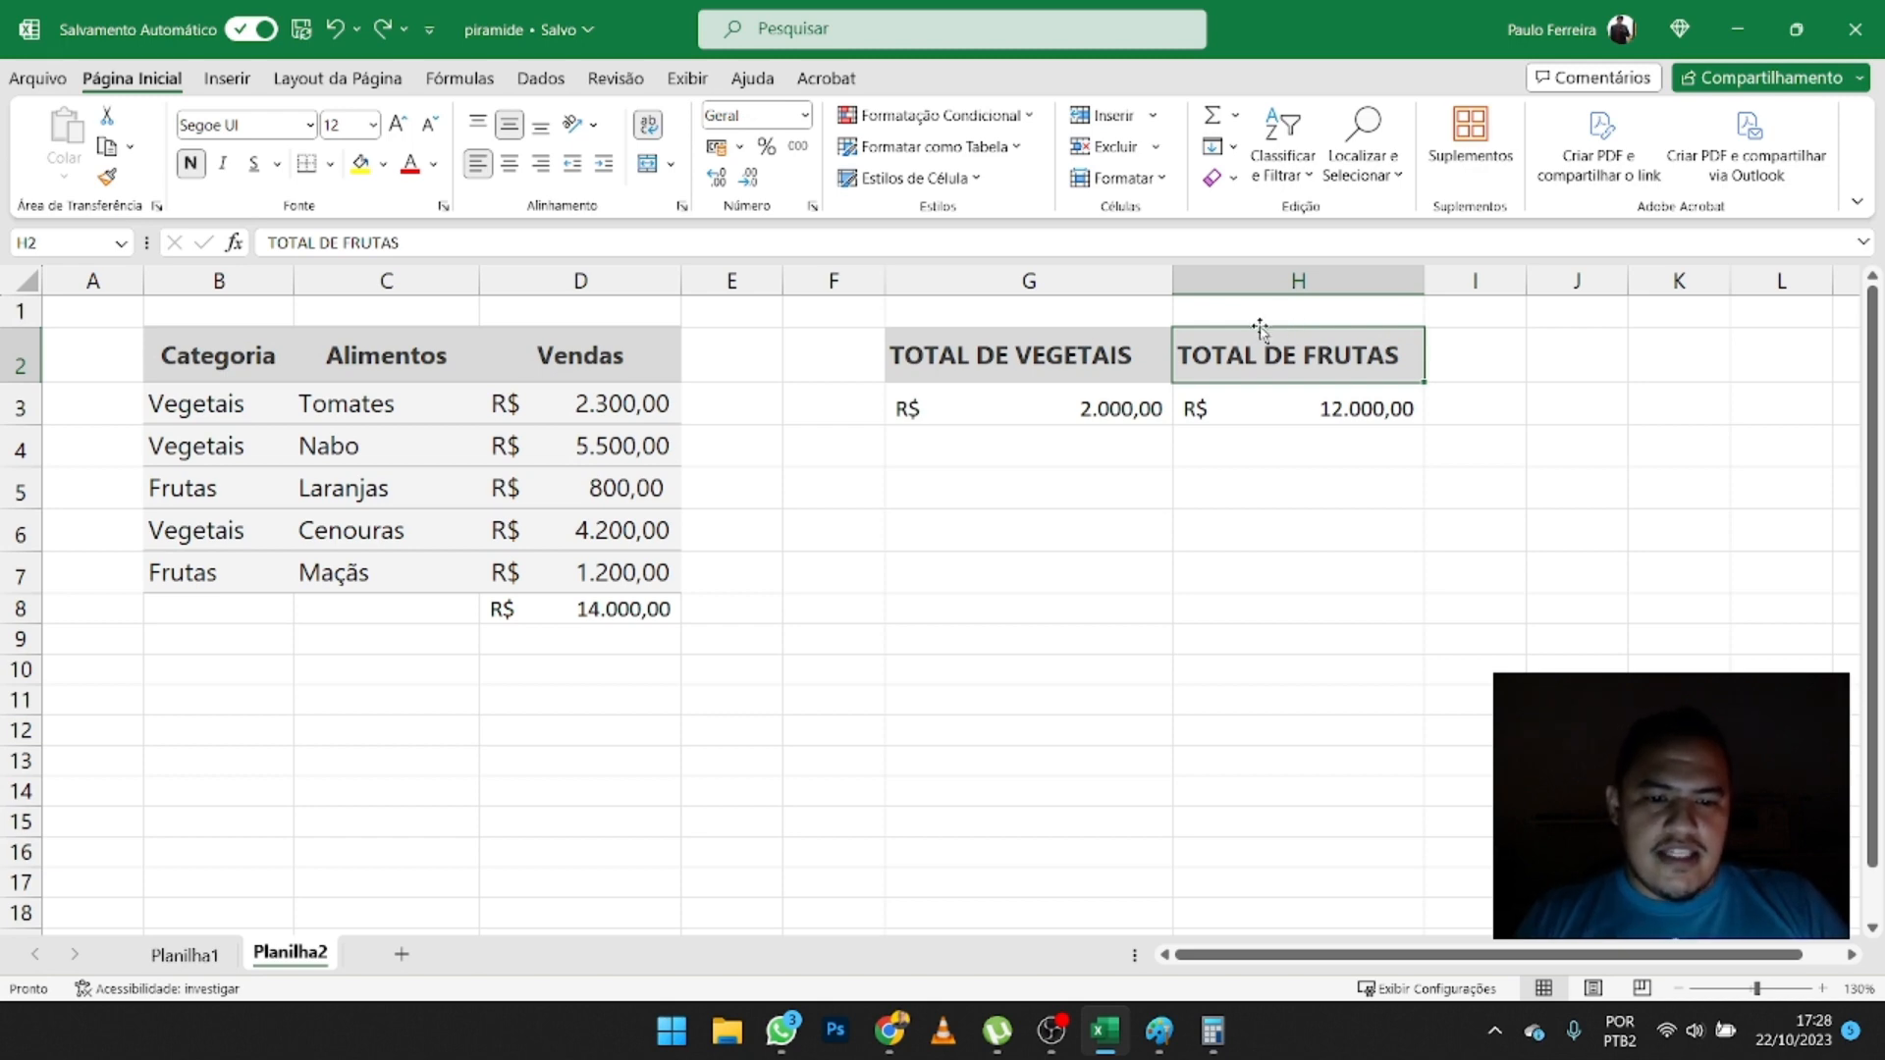
drag(1260, 328, 986, 497)
click(1036, 335)
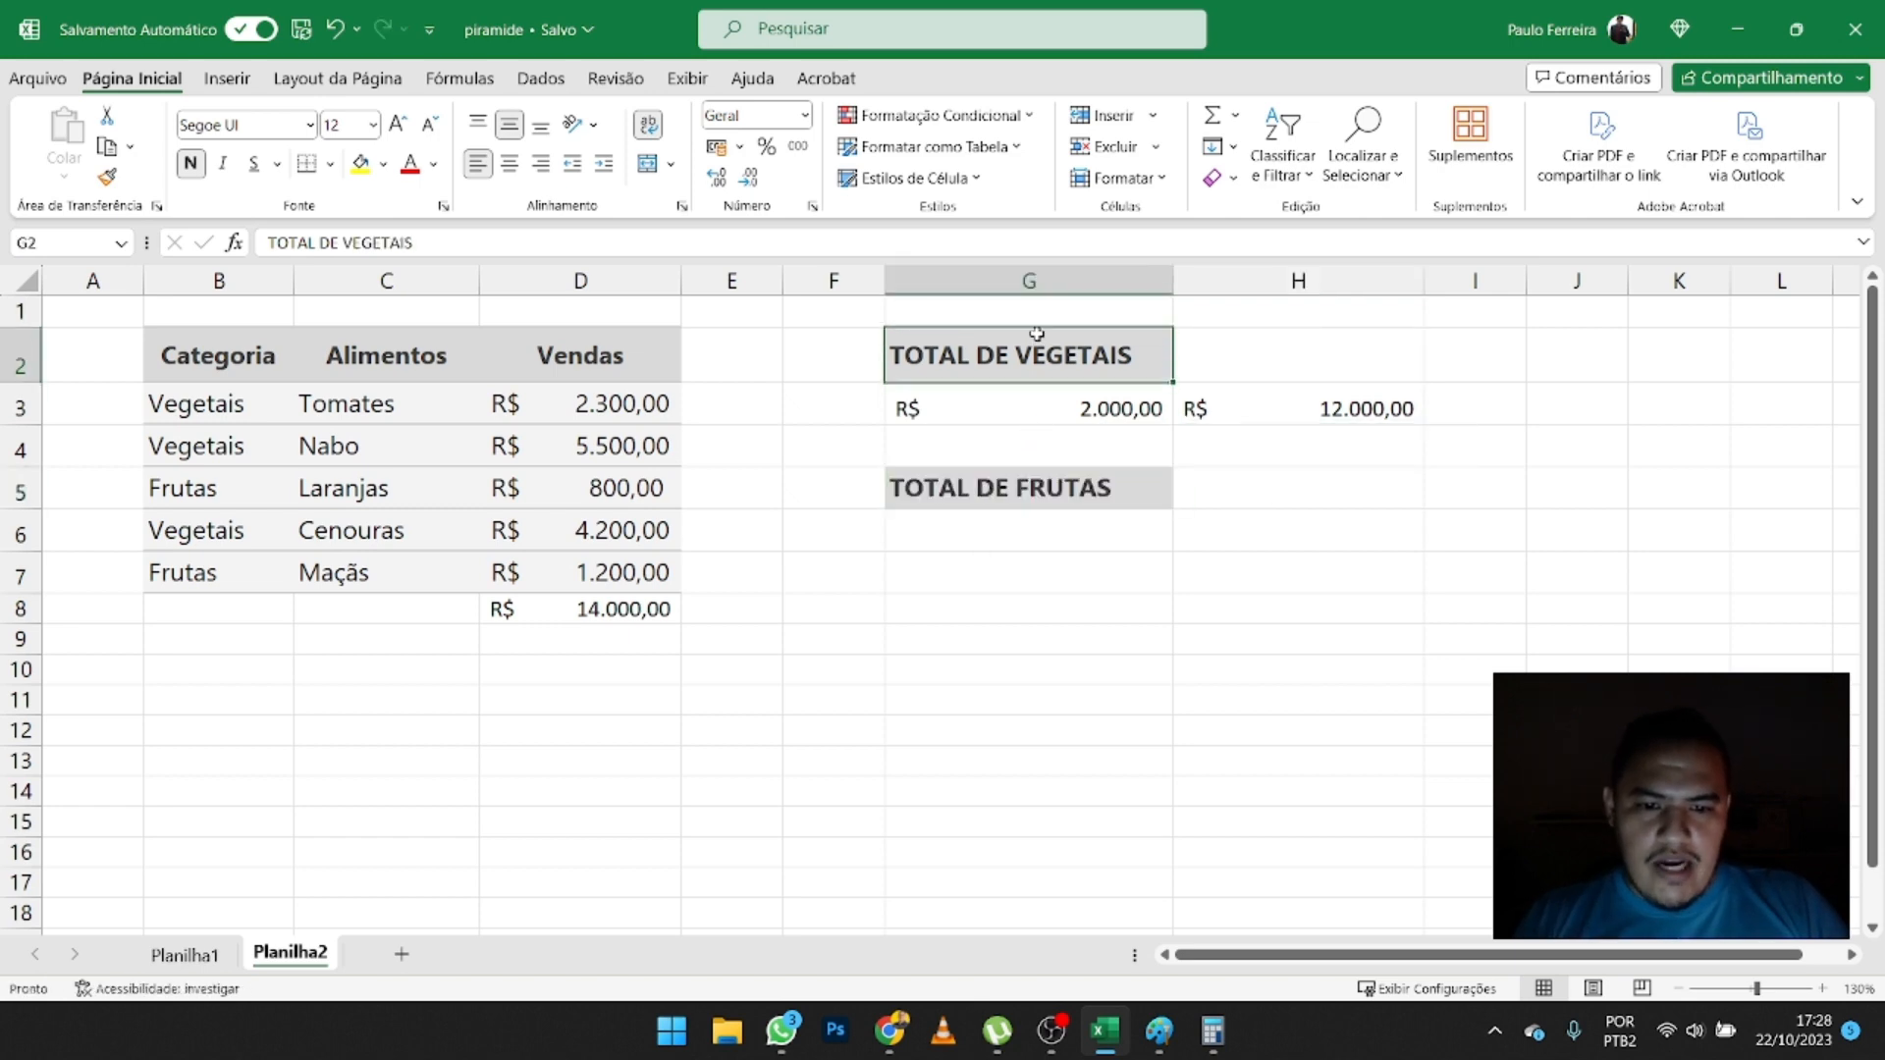
drag(1174, 352, 1249, 345)
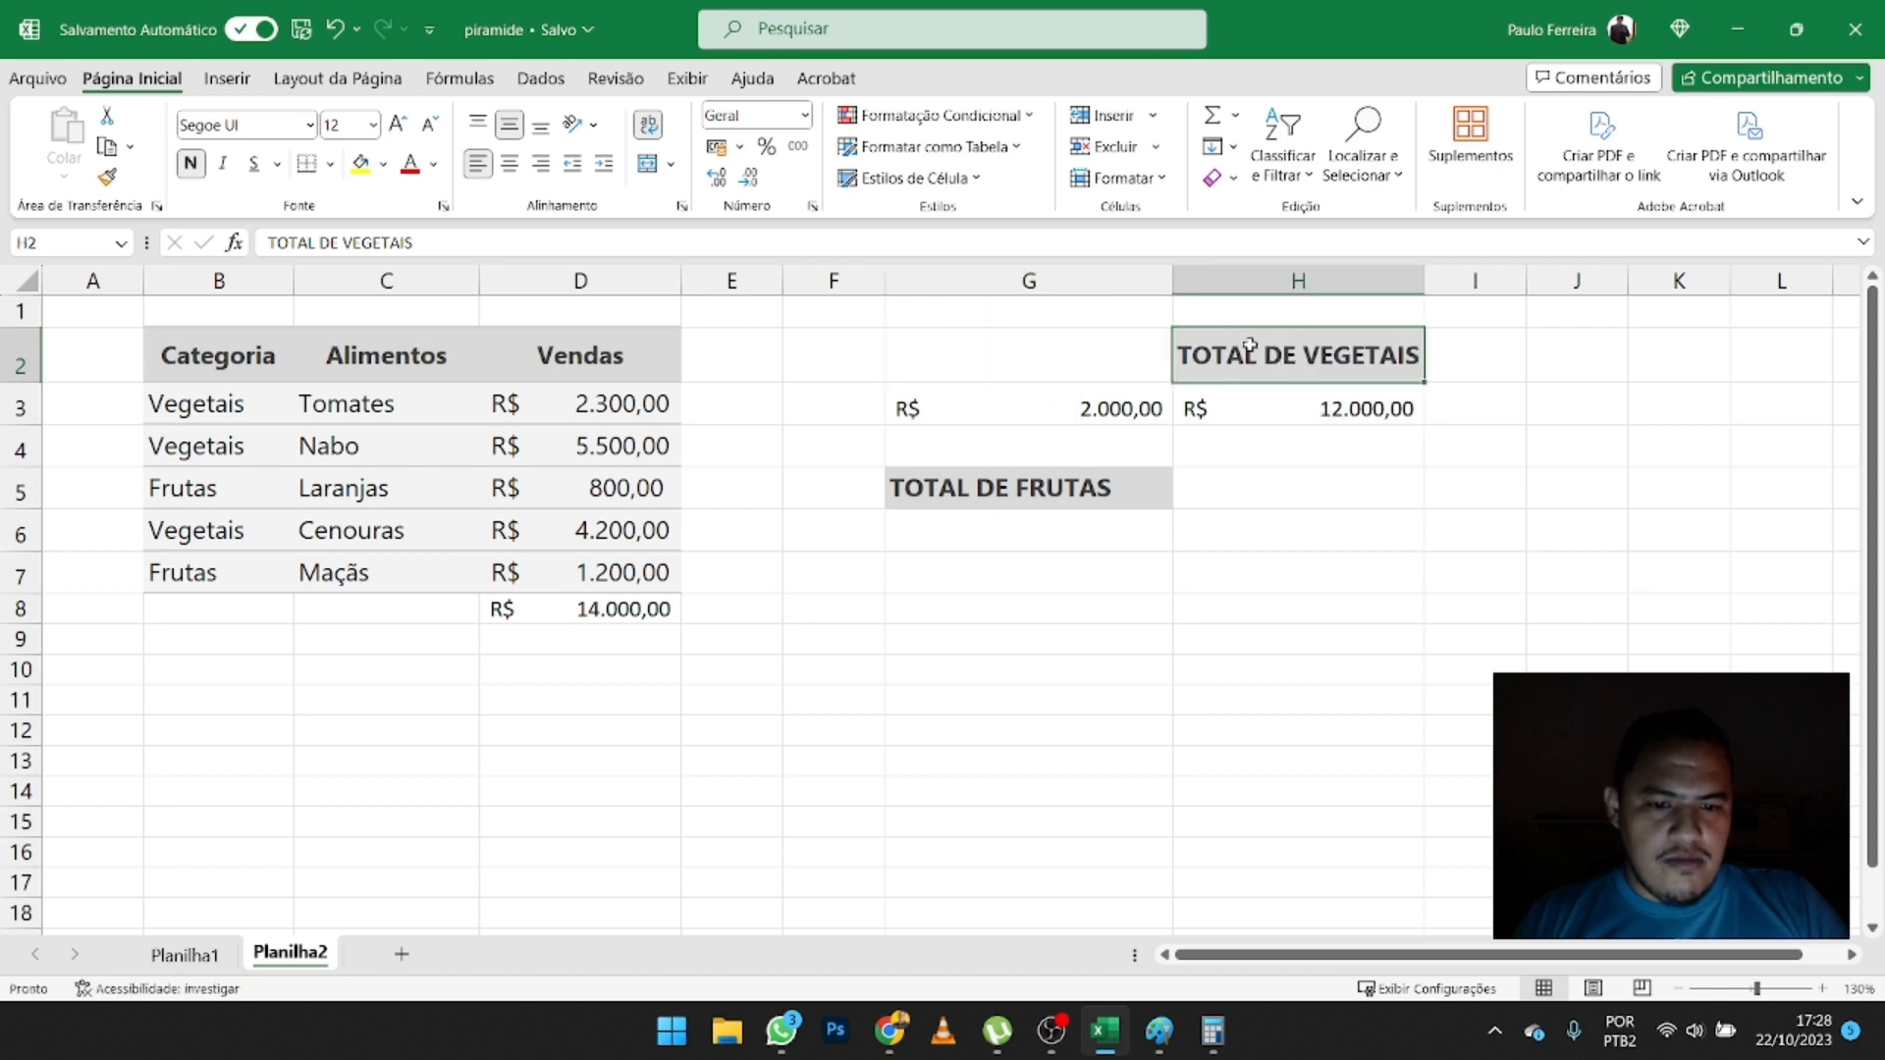
click(1085, 519)
click(1080, 482)
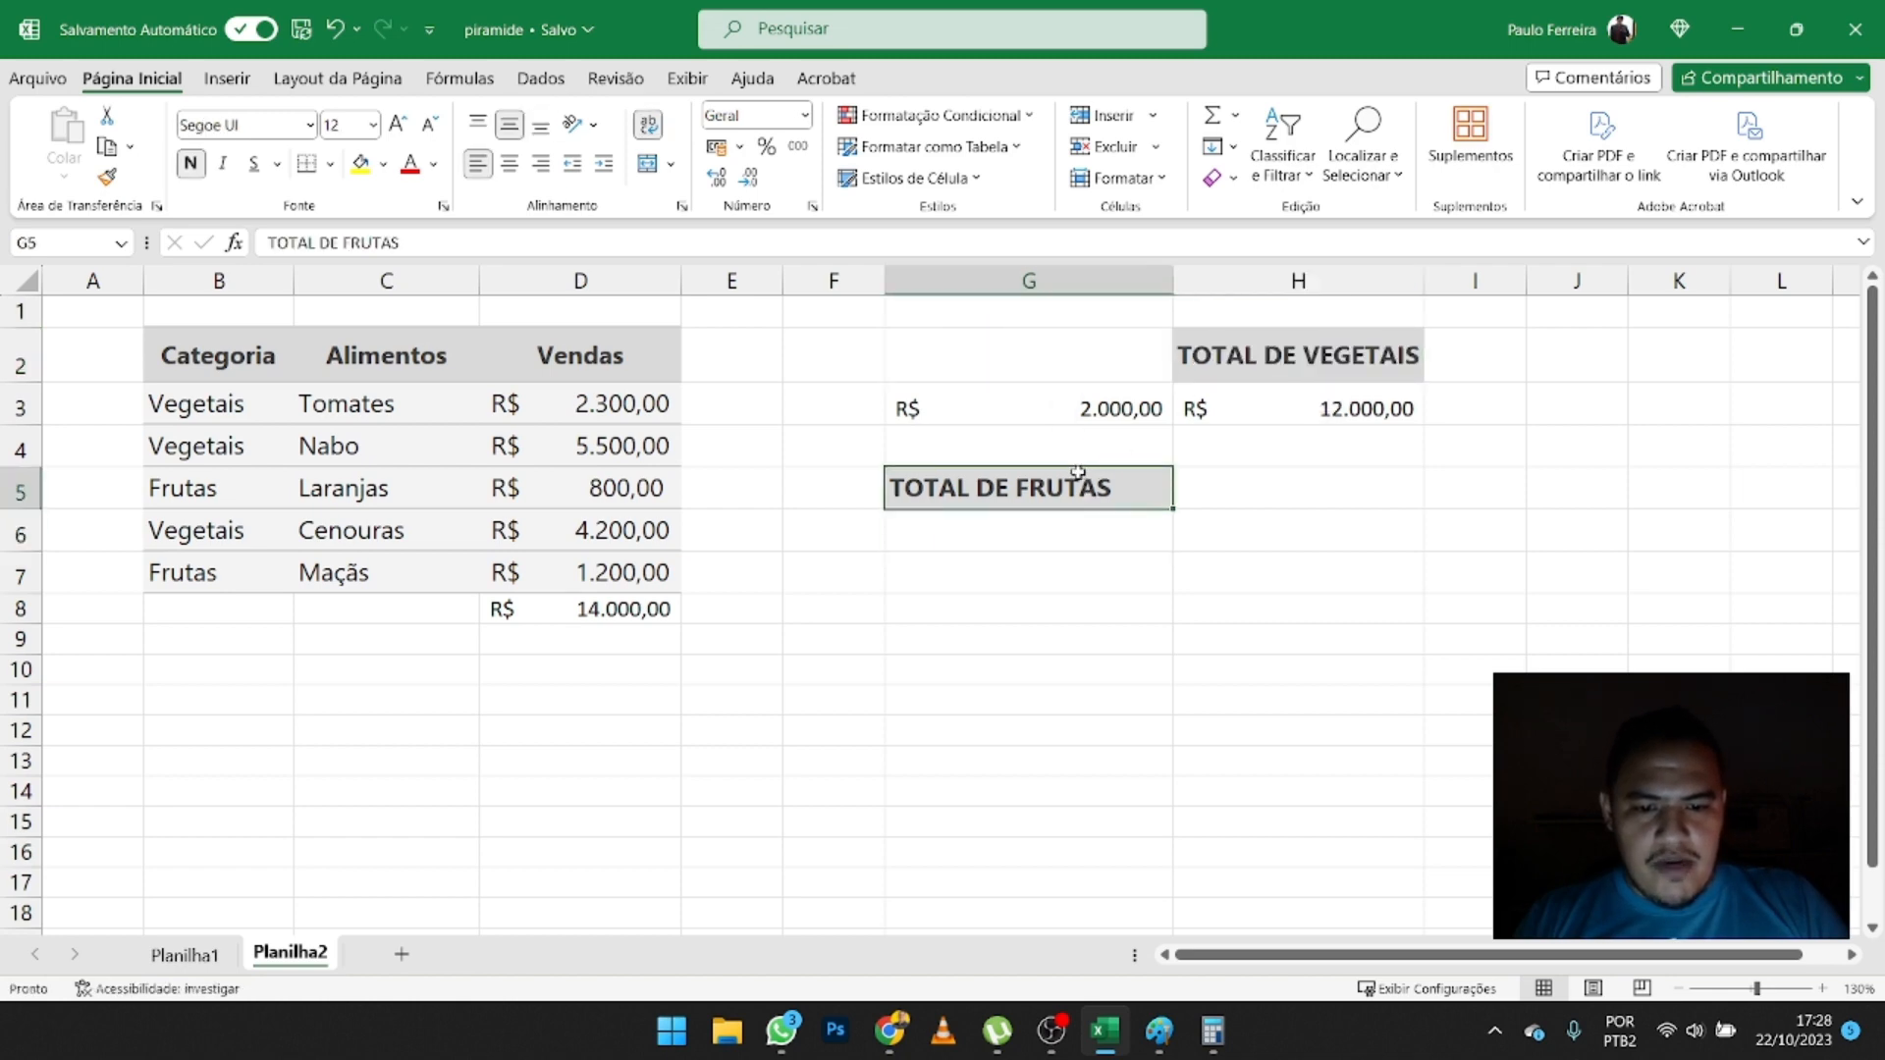
drag(1080, 473, 1122, 387)
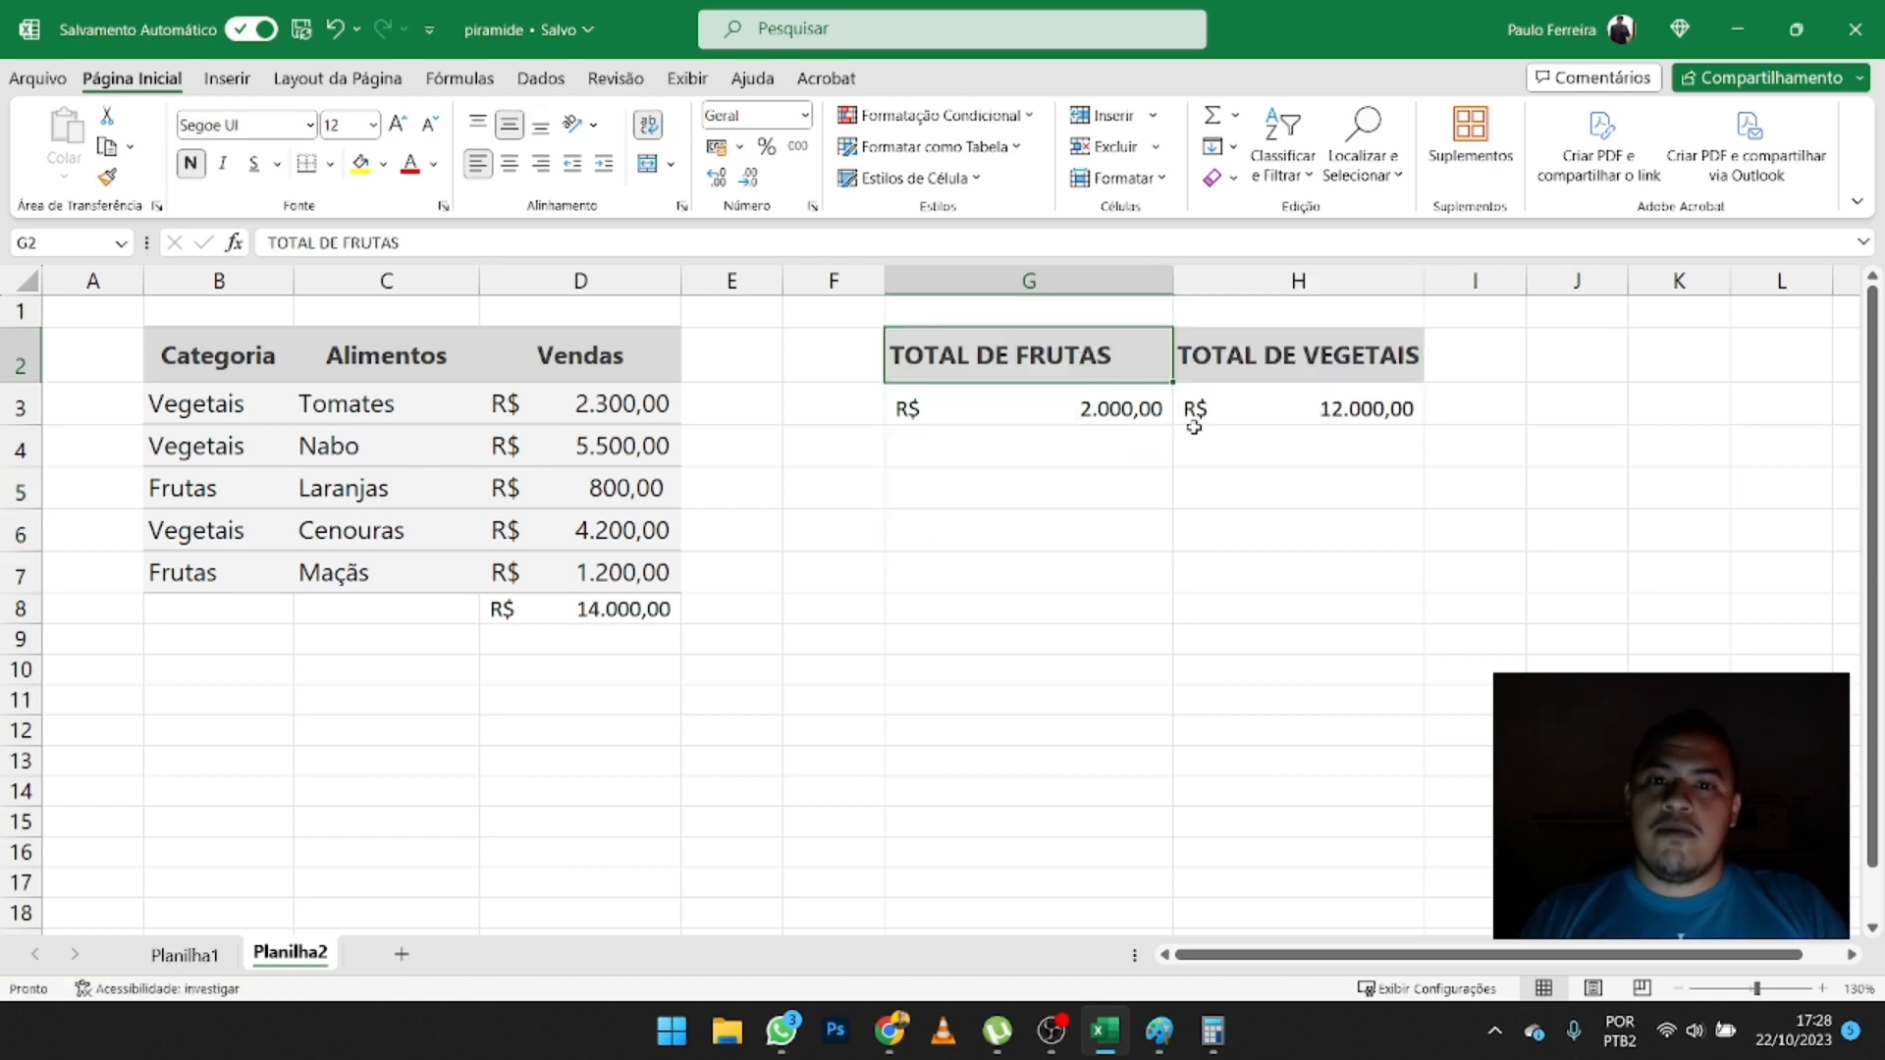
- Clear the fruit total in G3 and start a new SOMASE formula there with criteria range B3:B7
click(1092, 411)
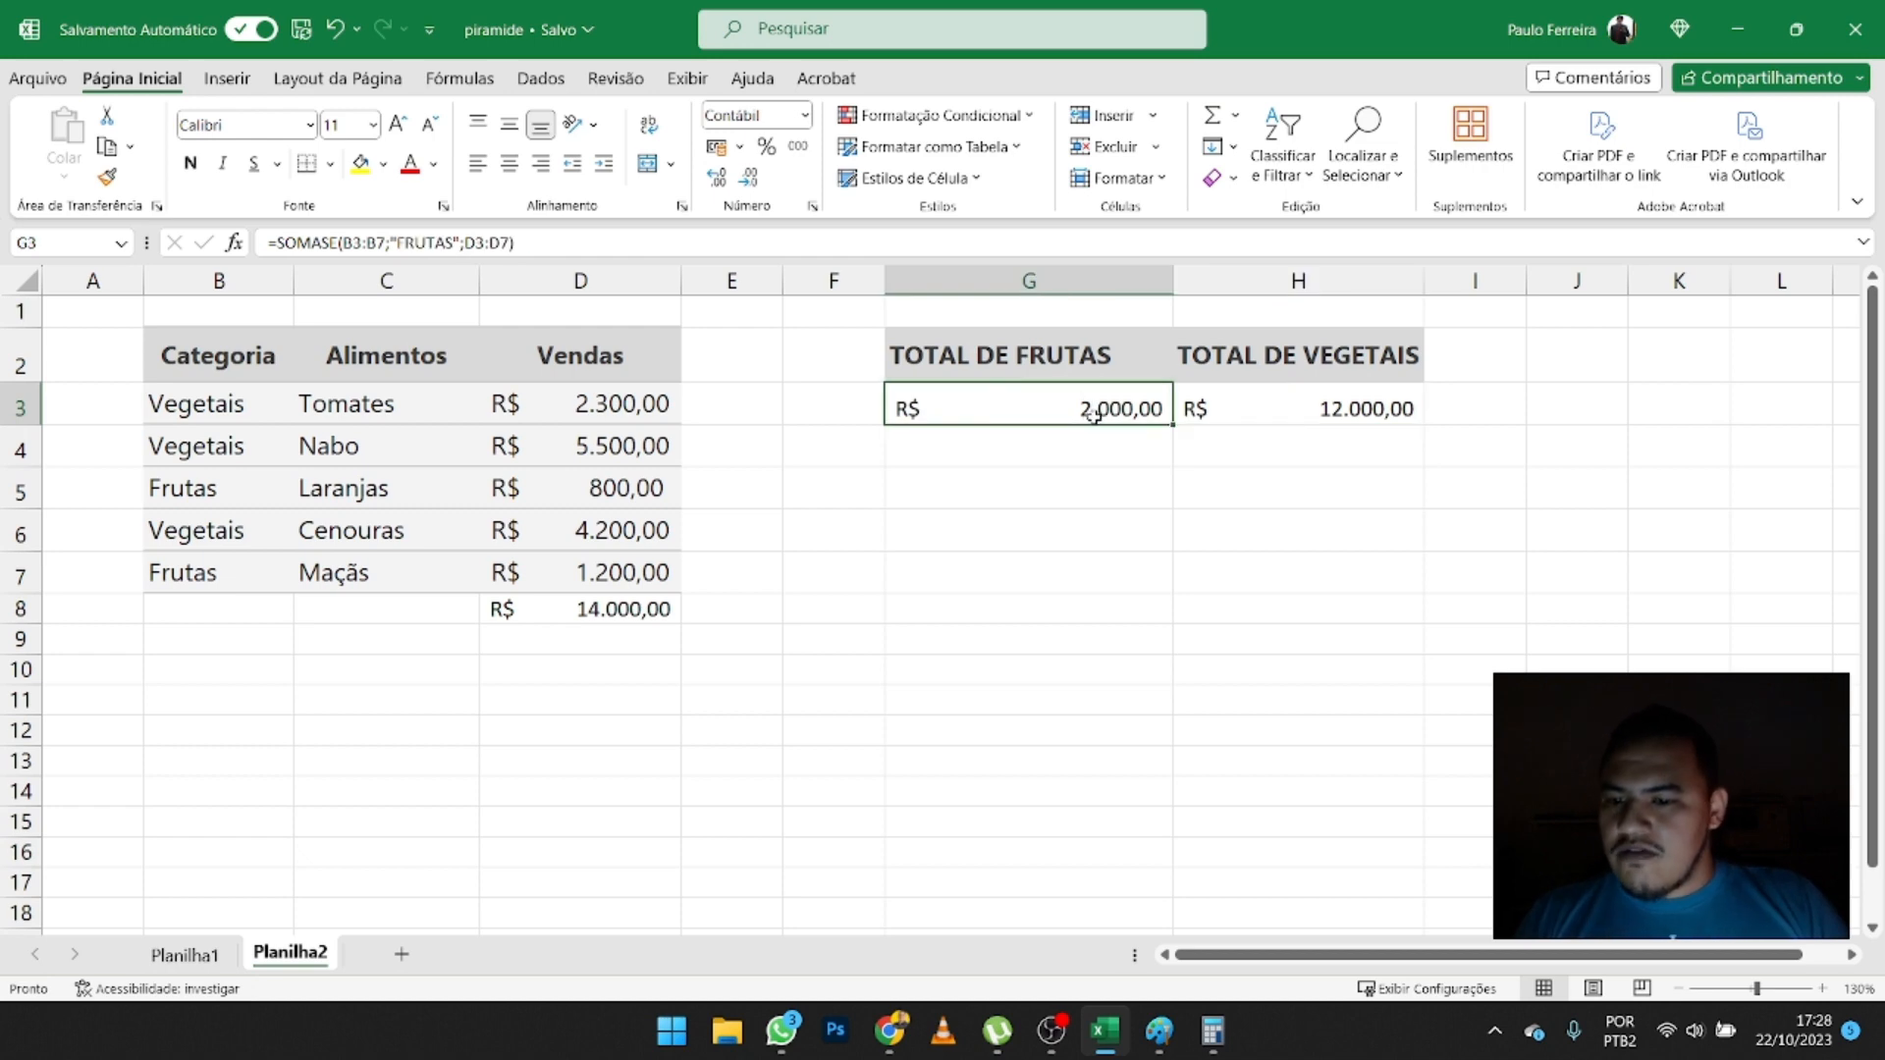
key(Delete)
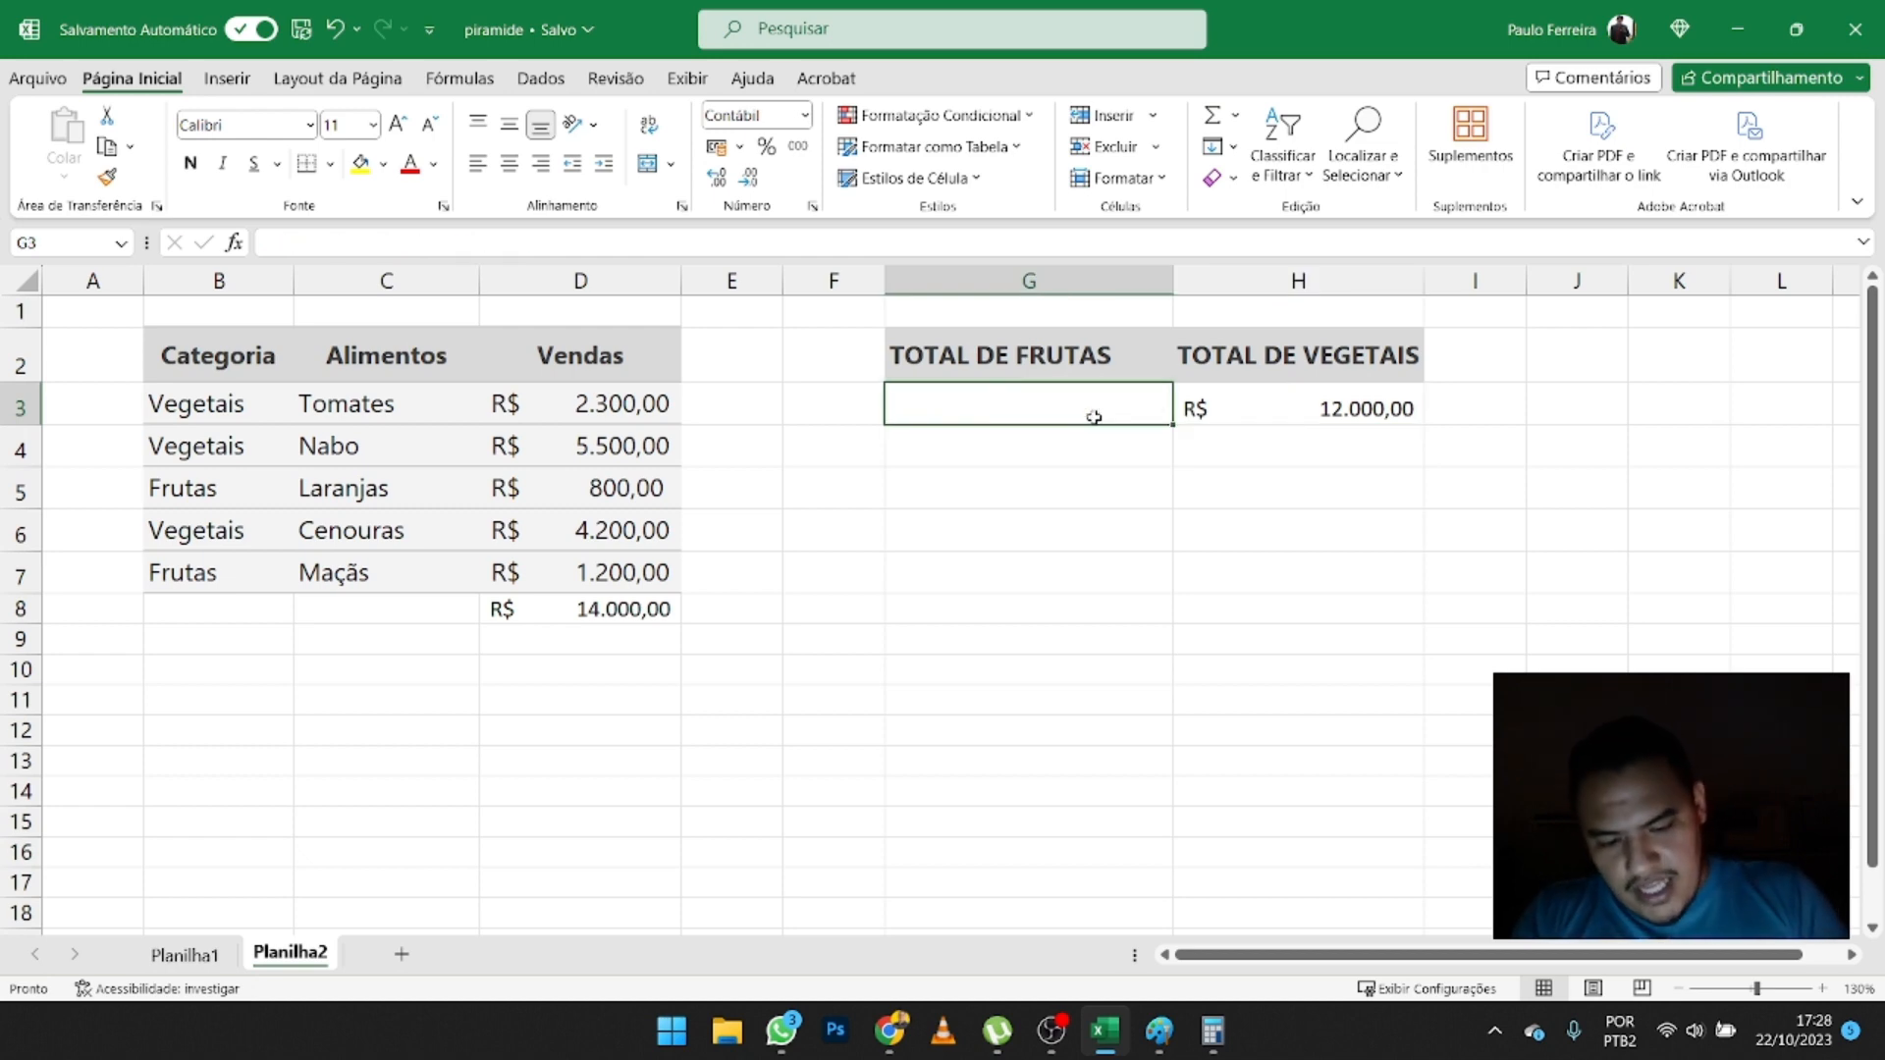
text(=)
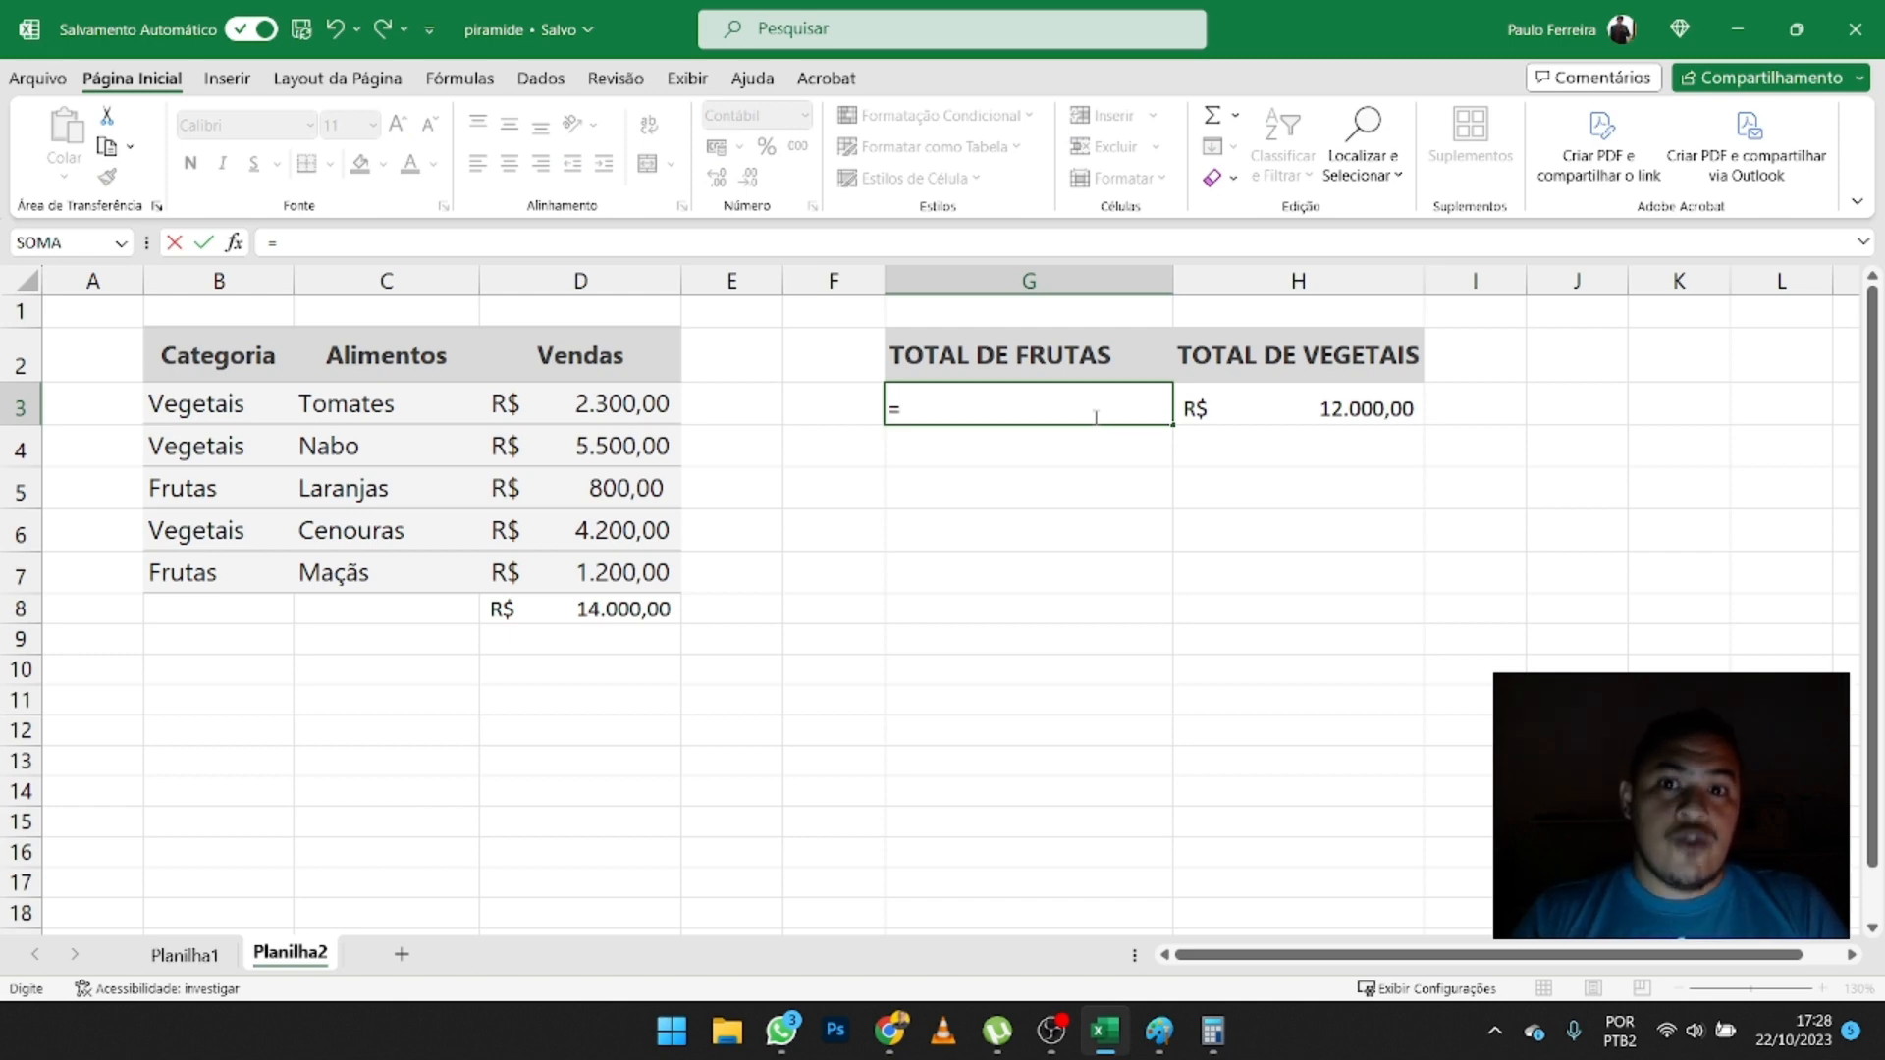
text(SOMASE)
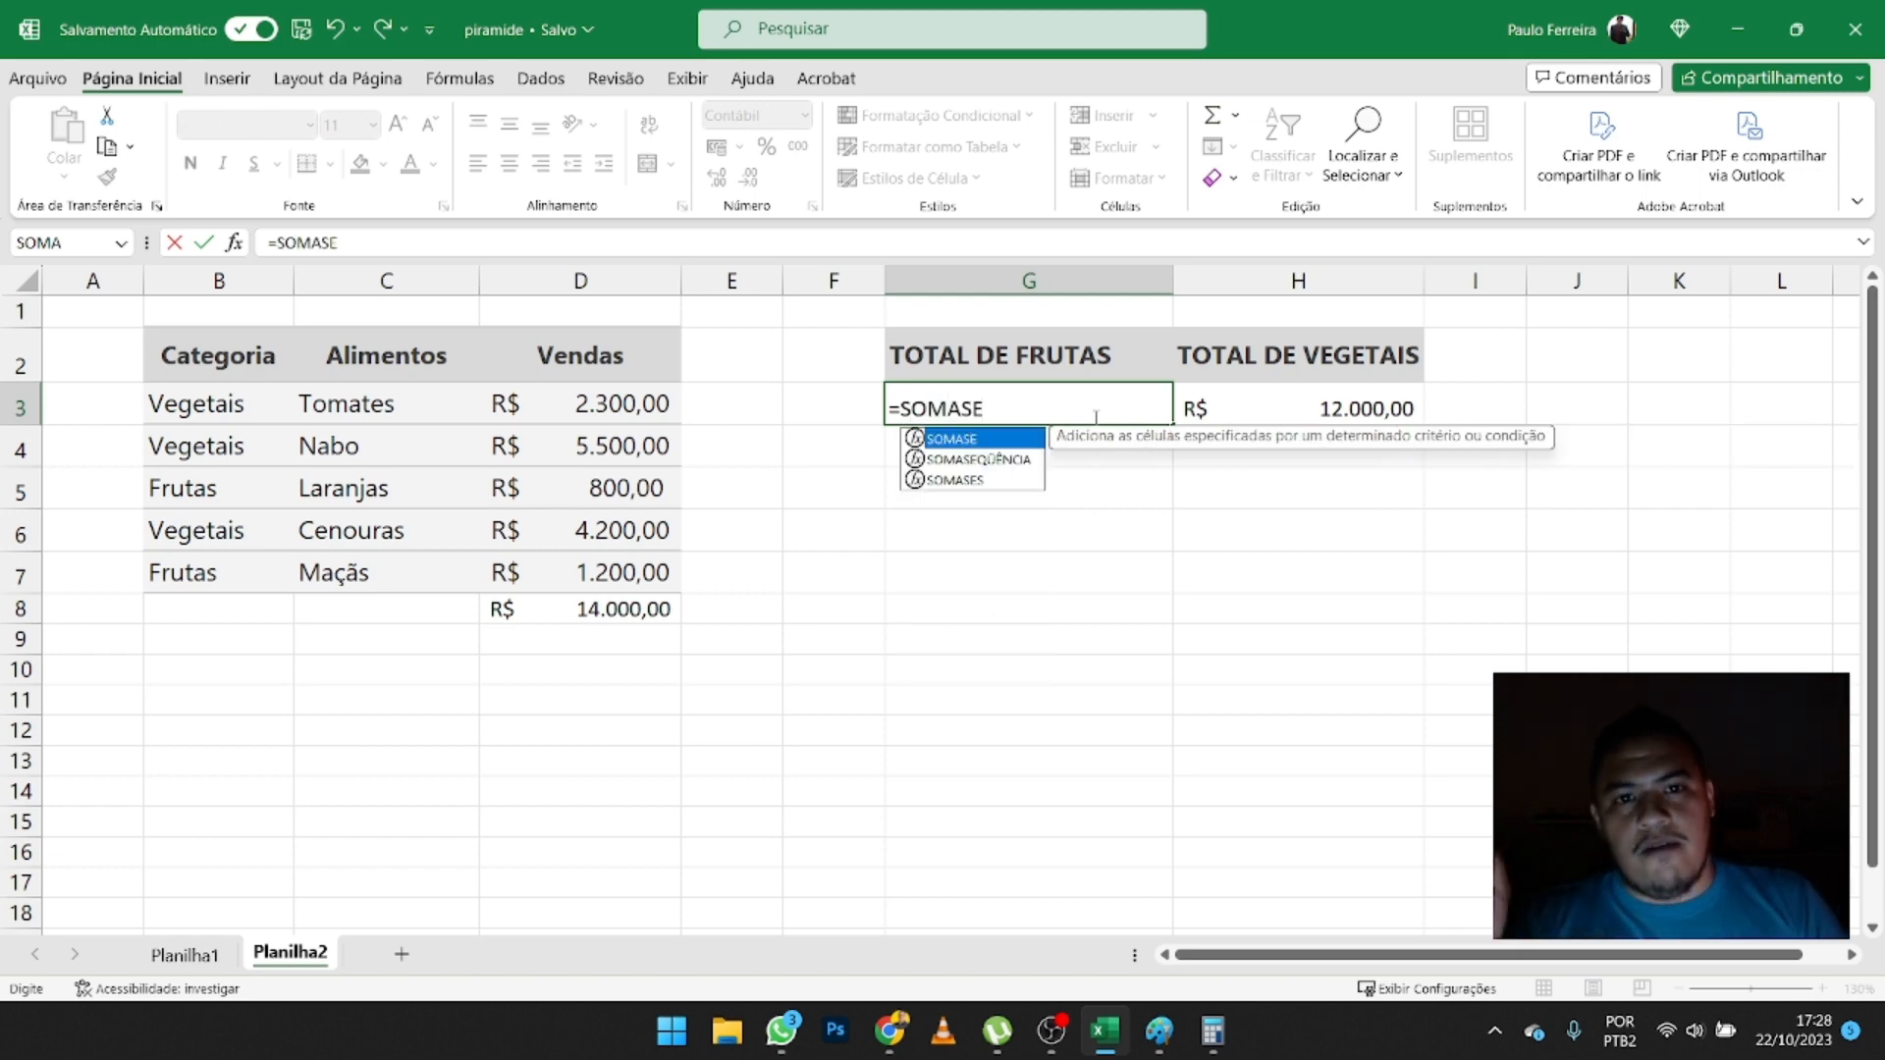
text(()
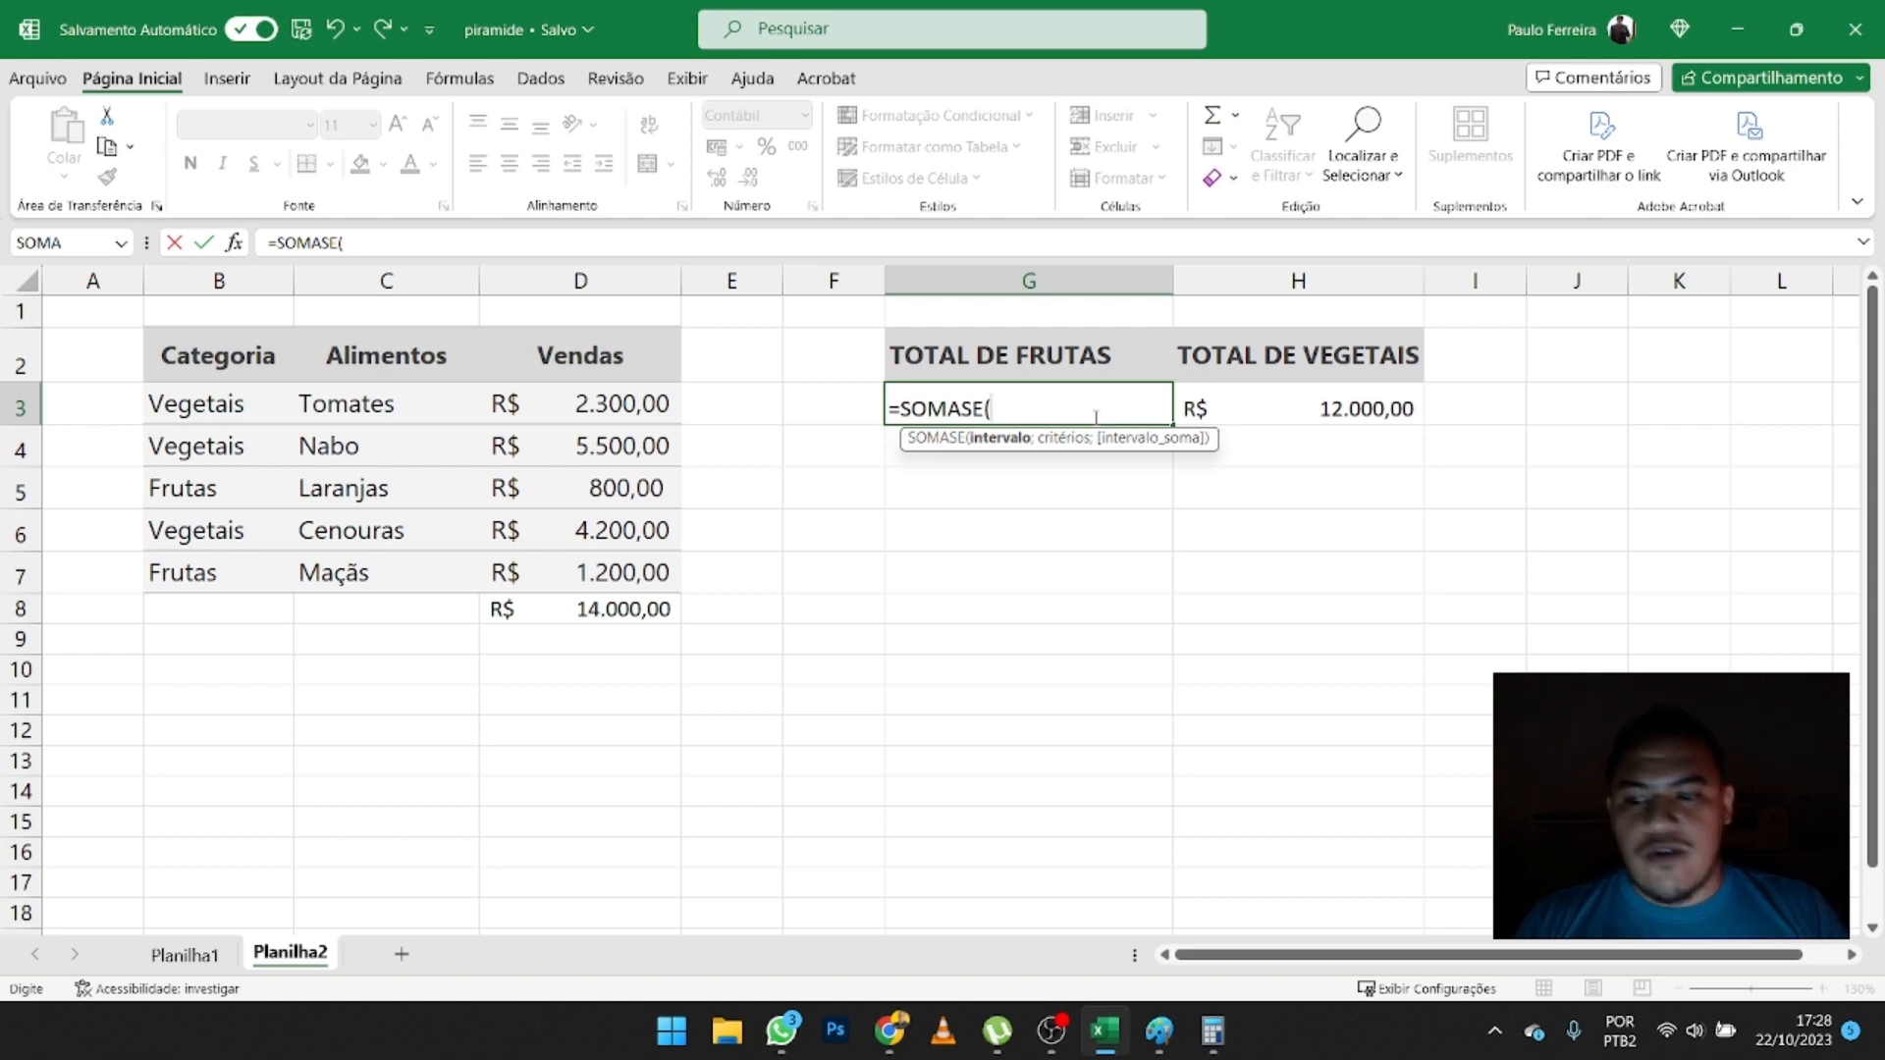
drag(177, 412, 177, 557)
text(;)
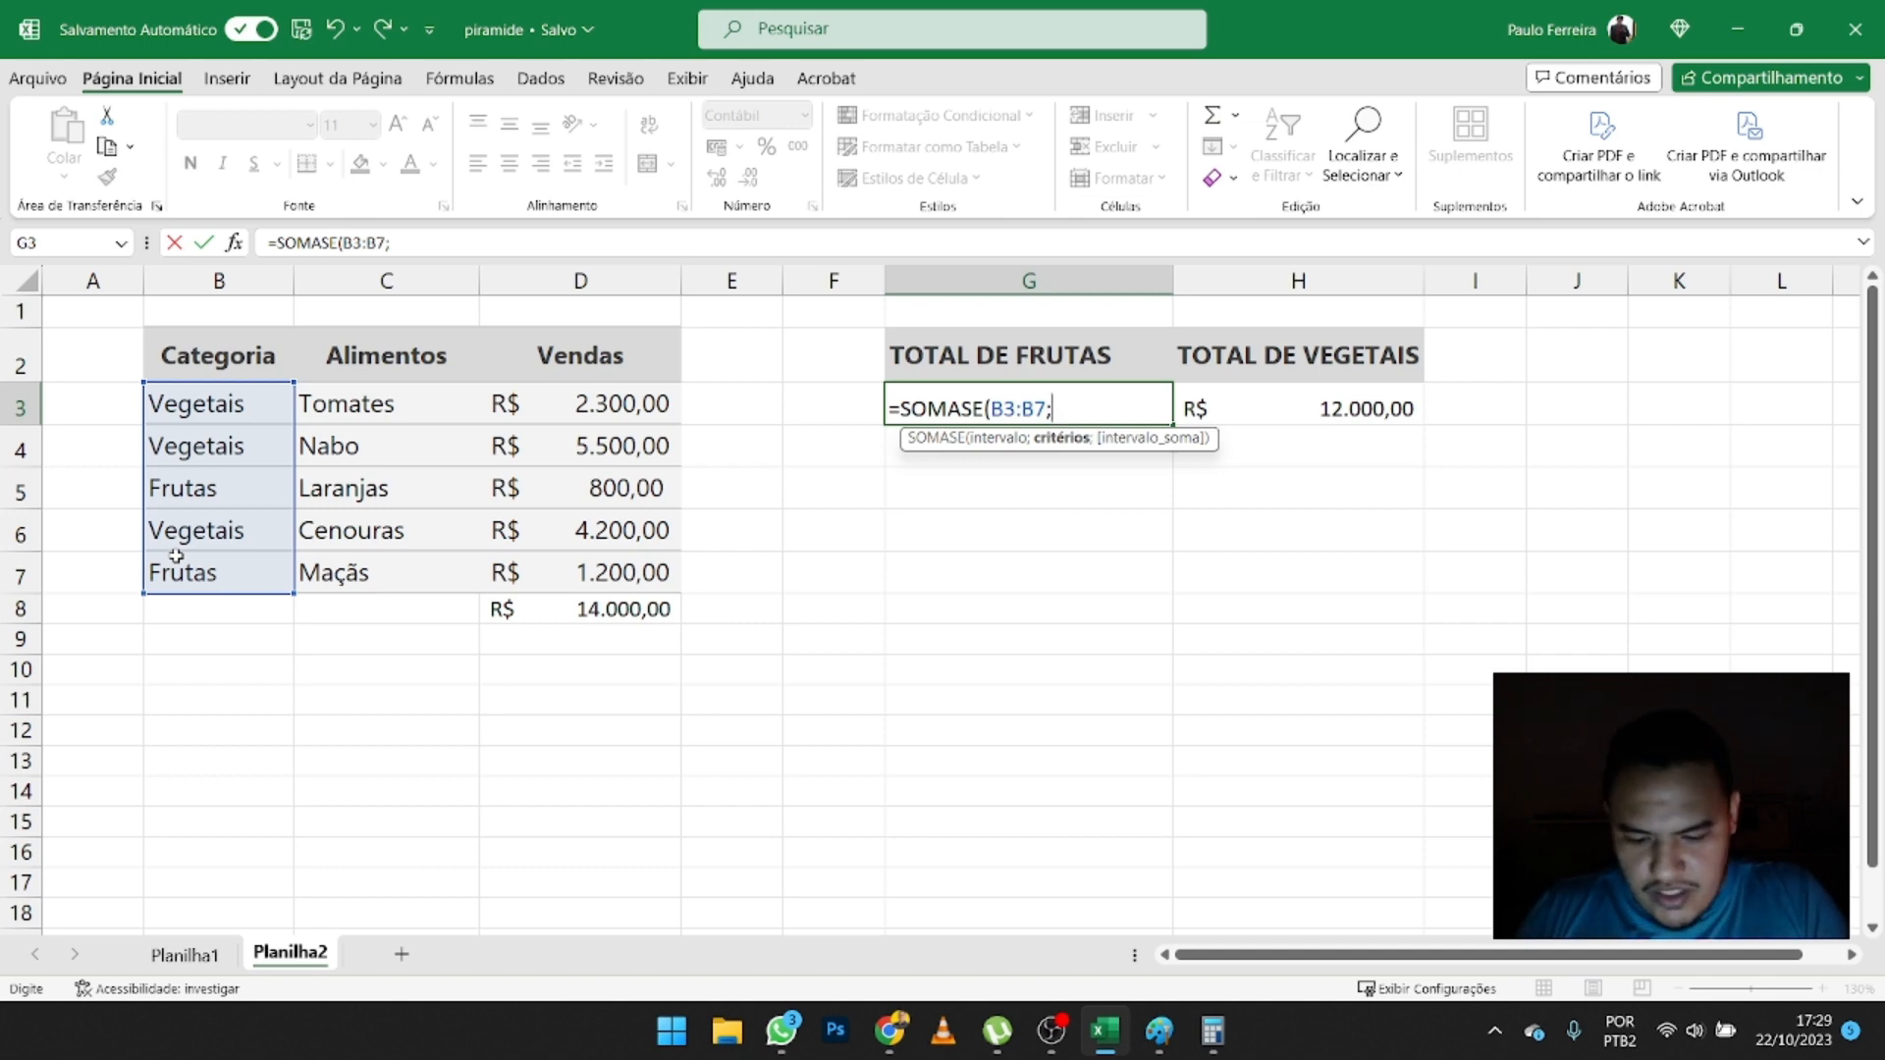
- Finish the new fruit total formula in G3 with the criterion "FRUTAS" and the sum range D3:D7
text(RUT)
key(BackSpace)
key(BackSpace)
key(BackSpace)
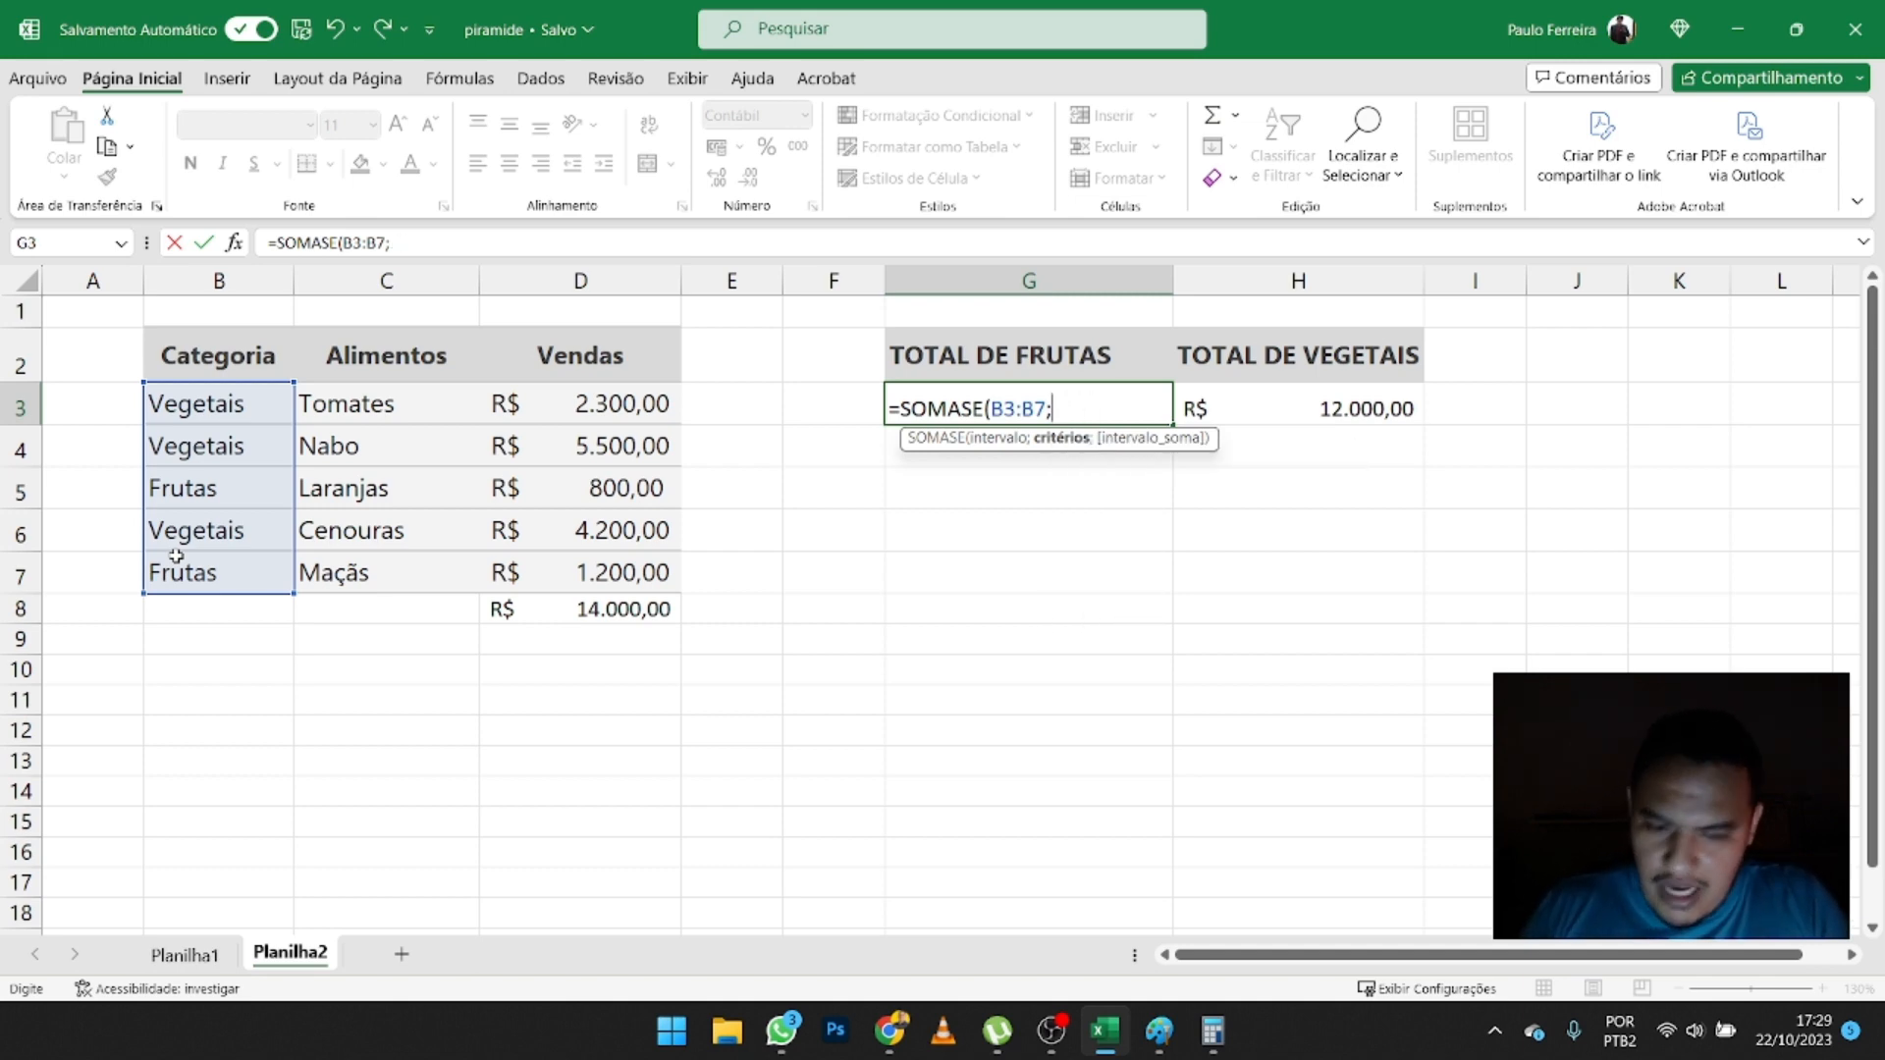
text("FRUTAS)
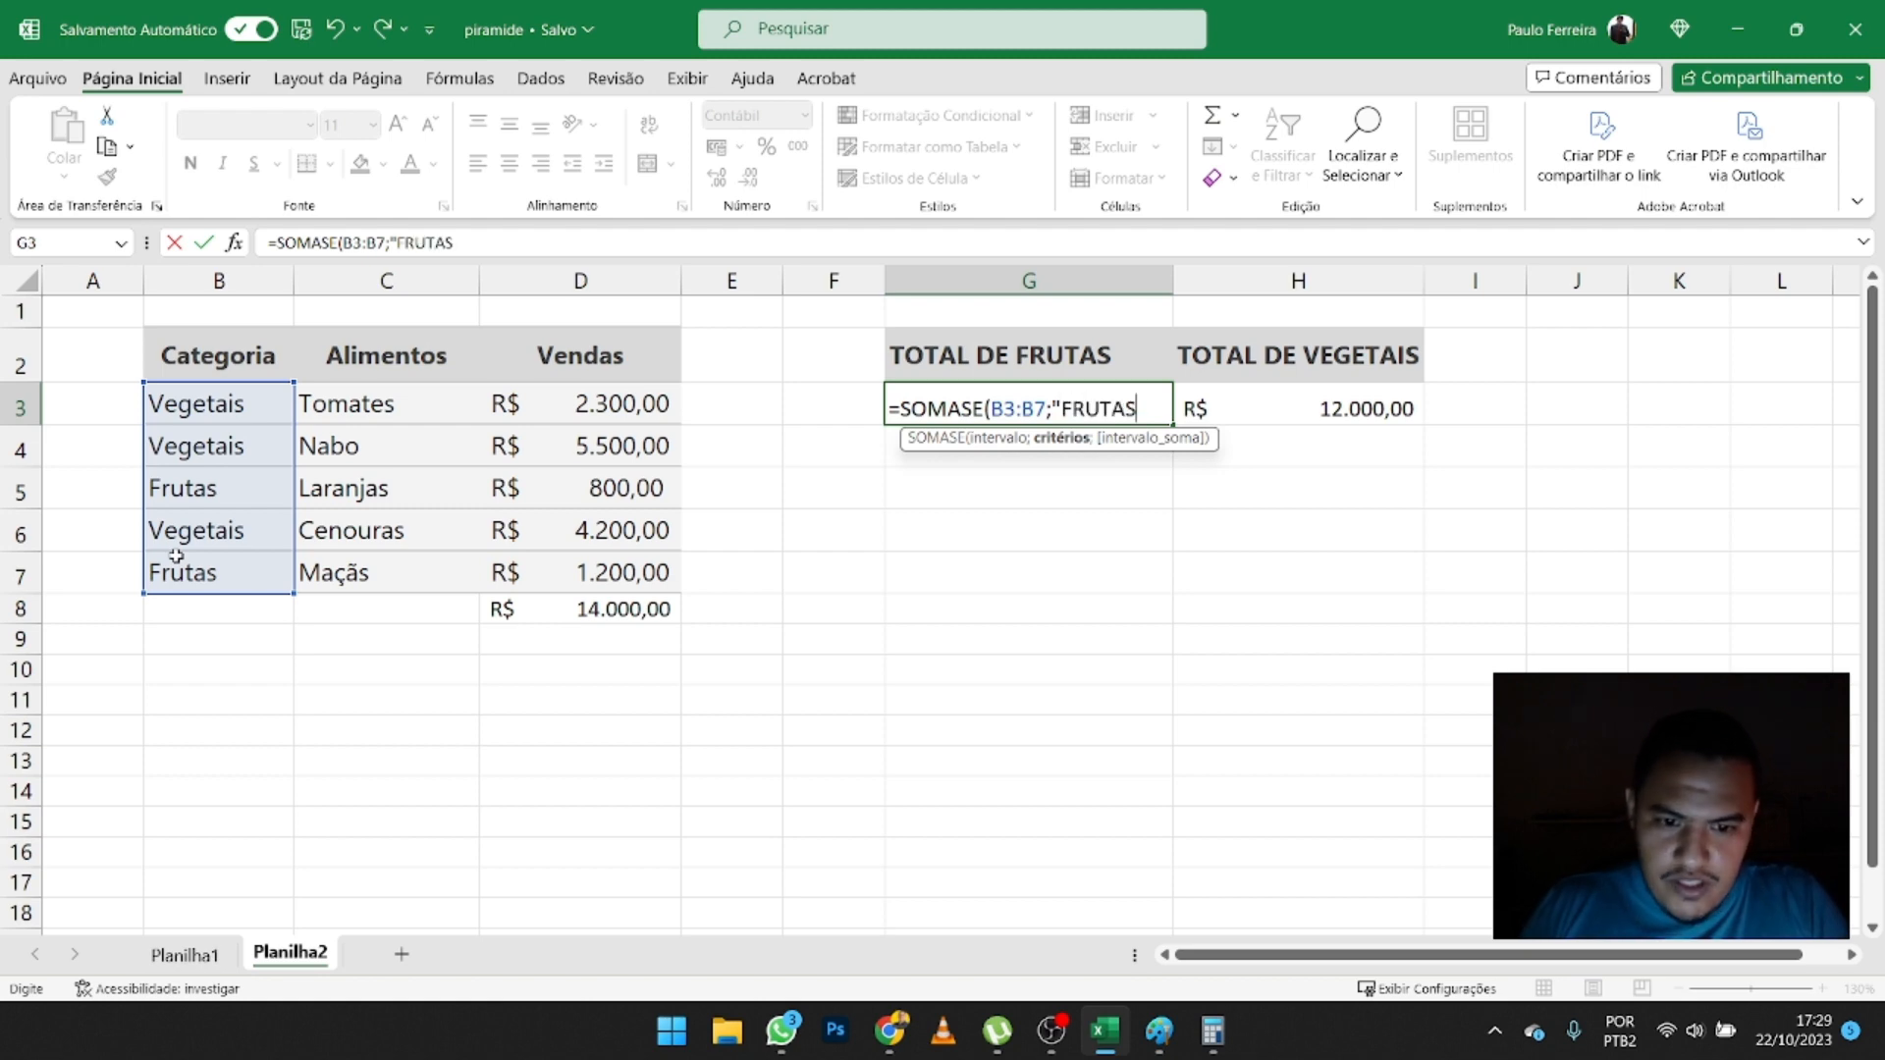
text(")
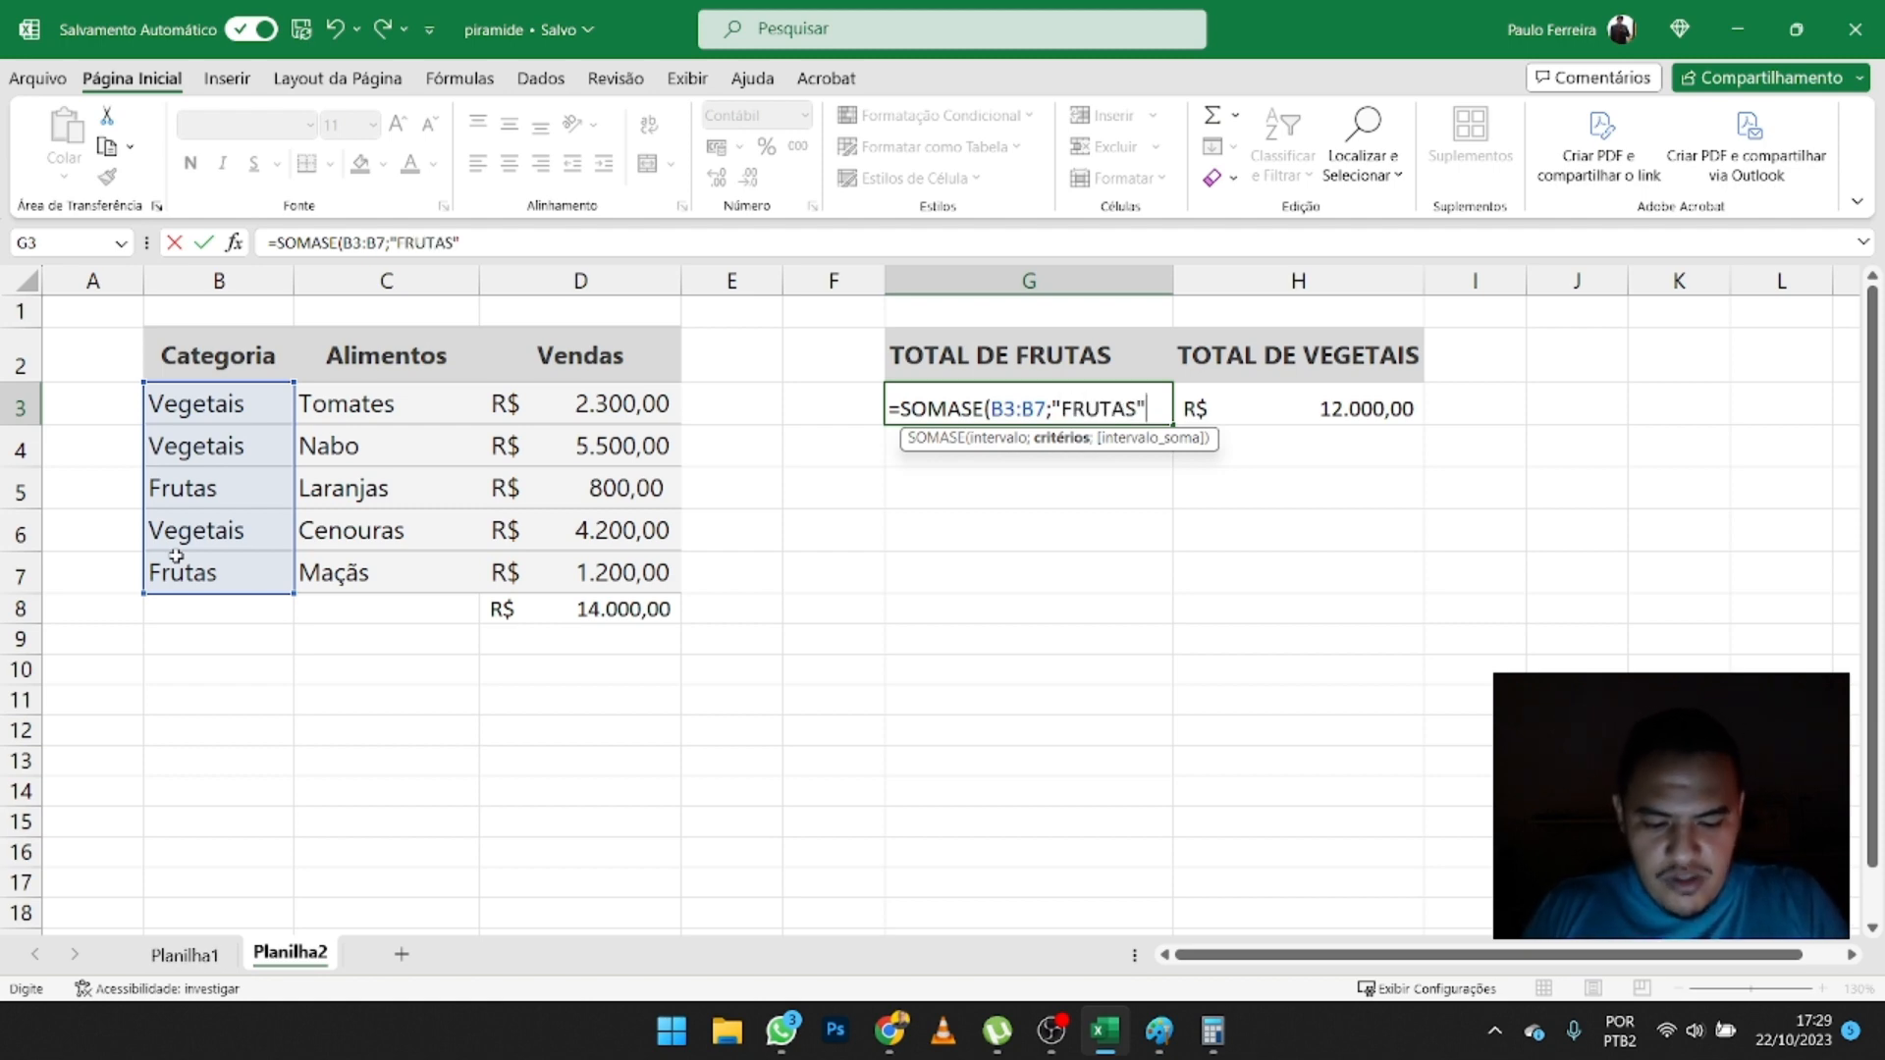
text(;)
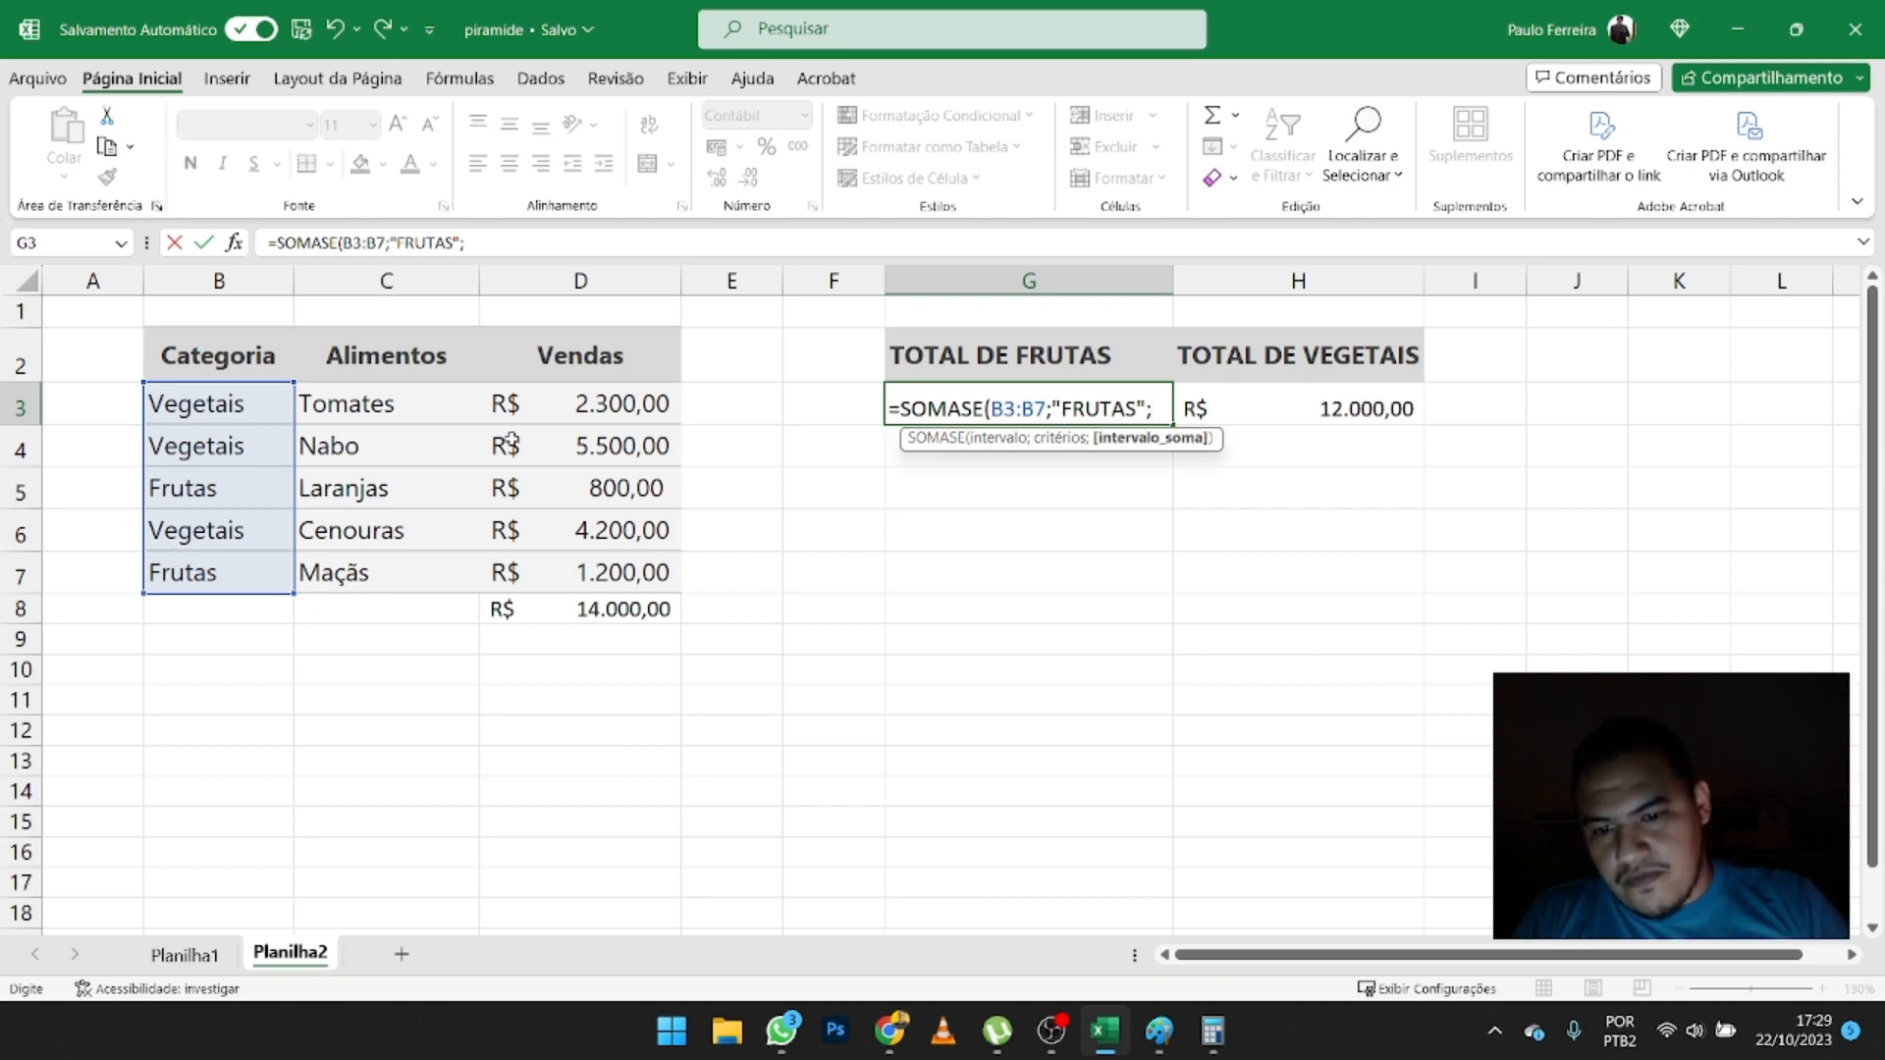
drag(553, 411, 556, 584)
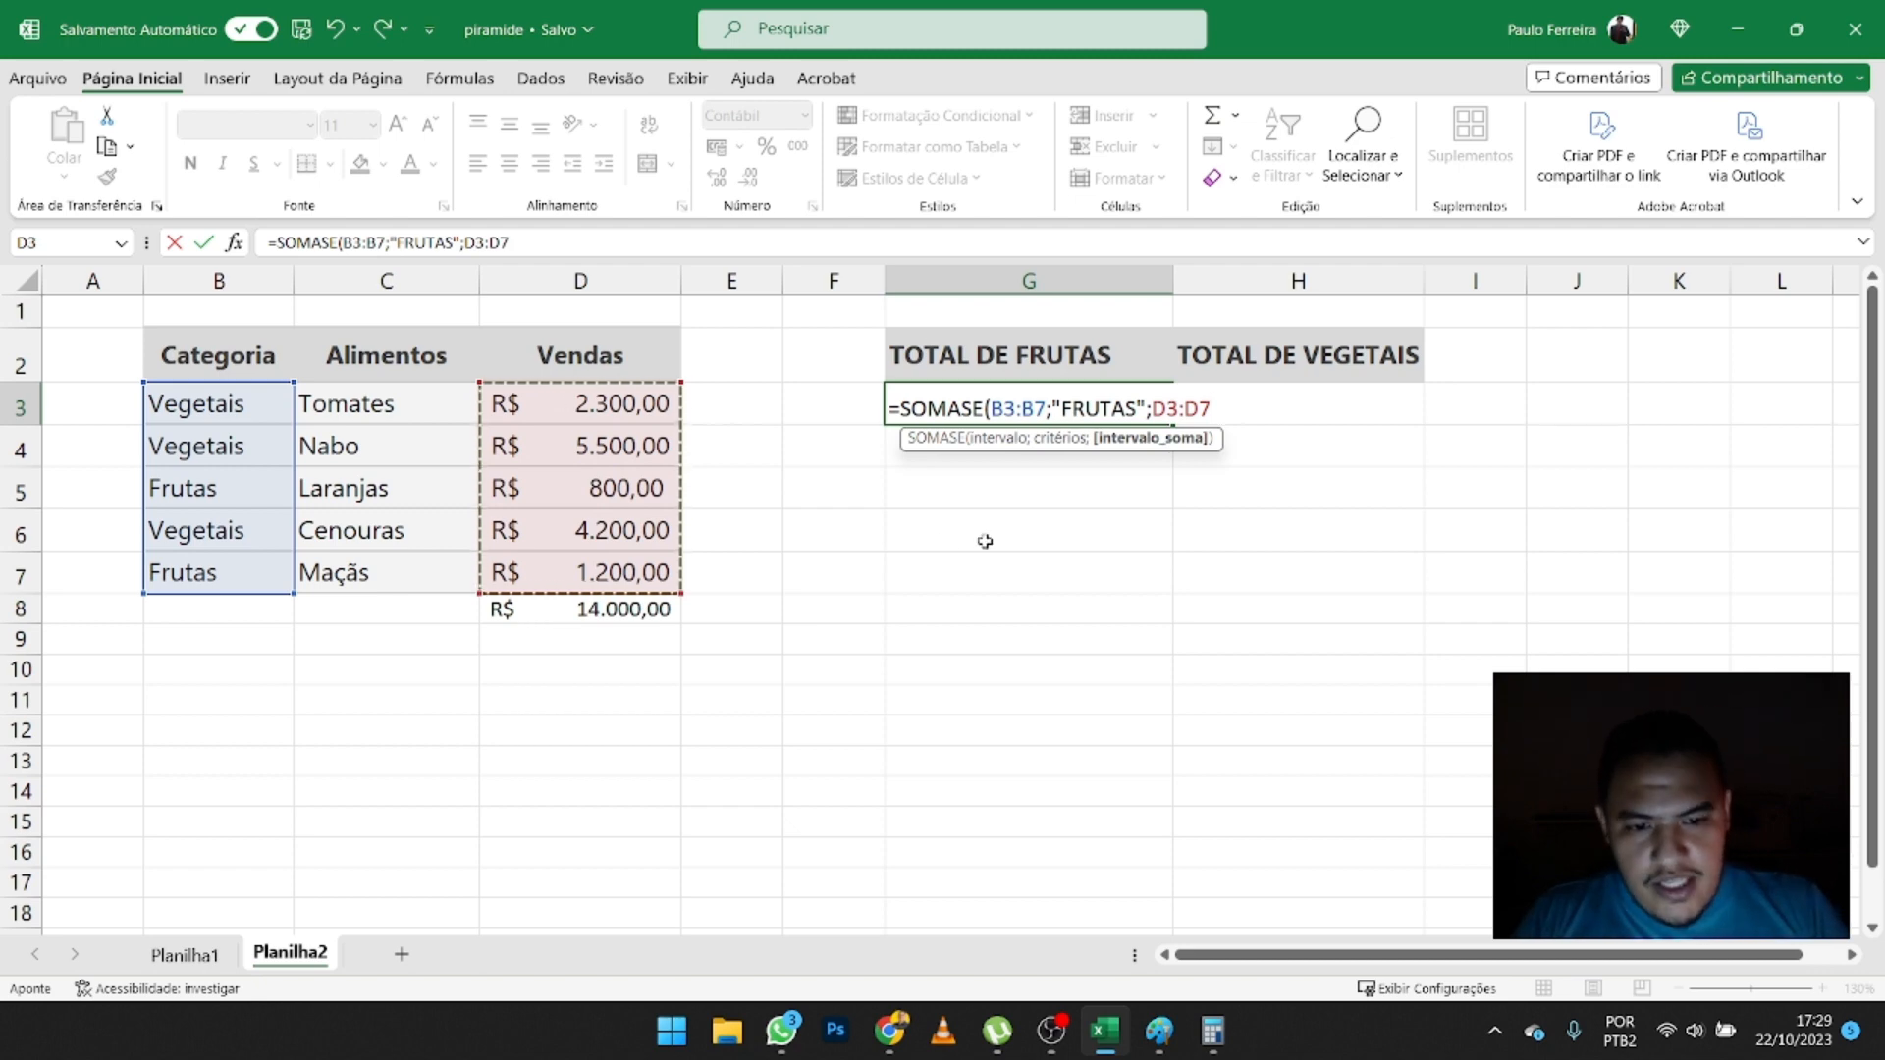
key(Return)
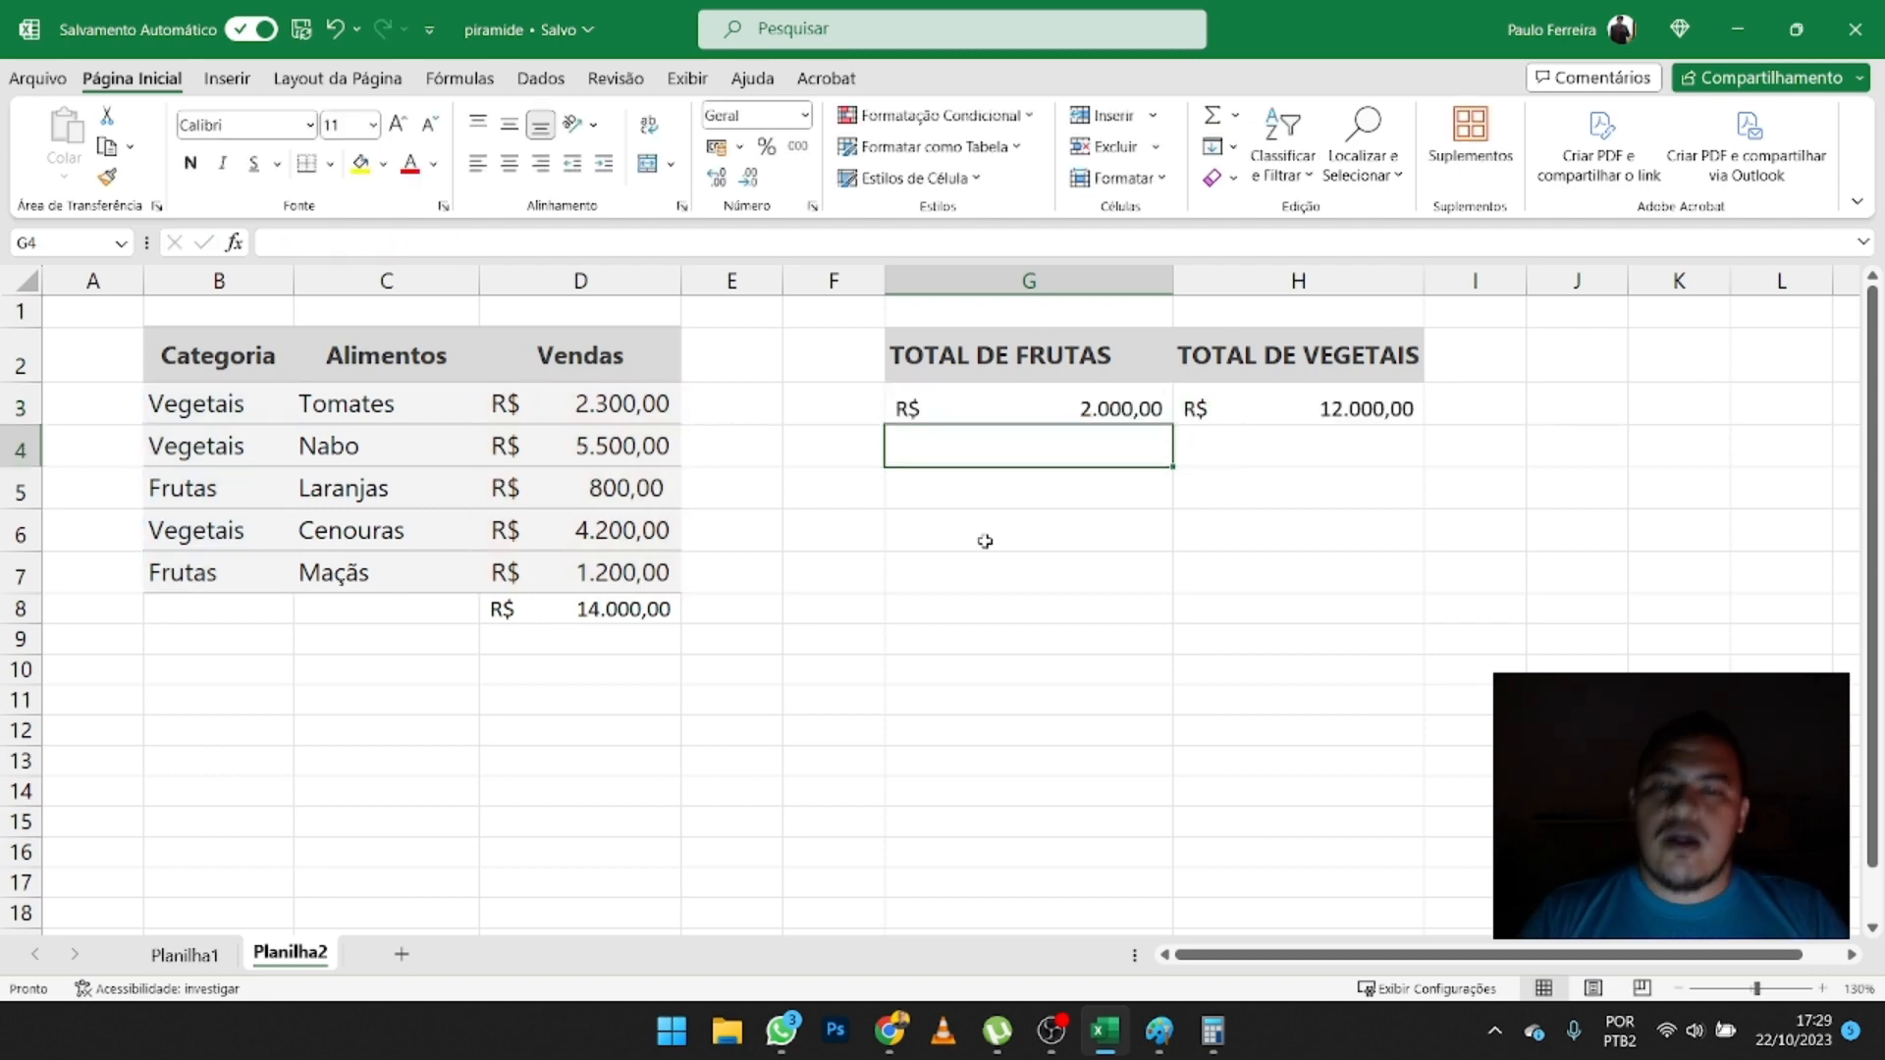
- Turn the formula in G3 into visible text by prefixing it with *, and autofit column G to its content
double_click(930, 409)
click(893, 407)
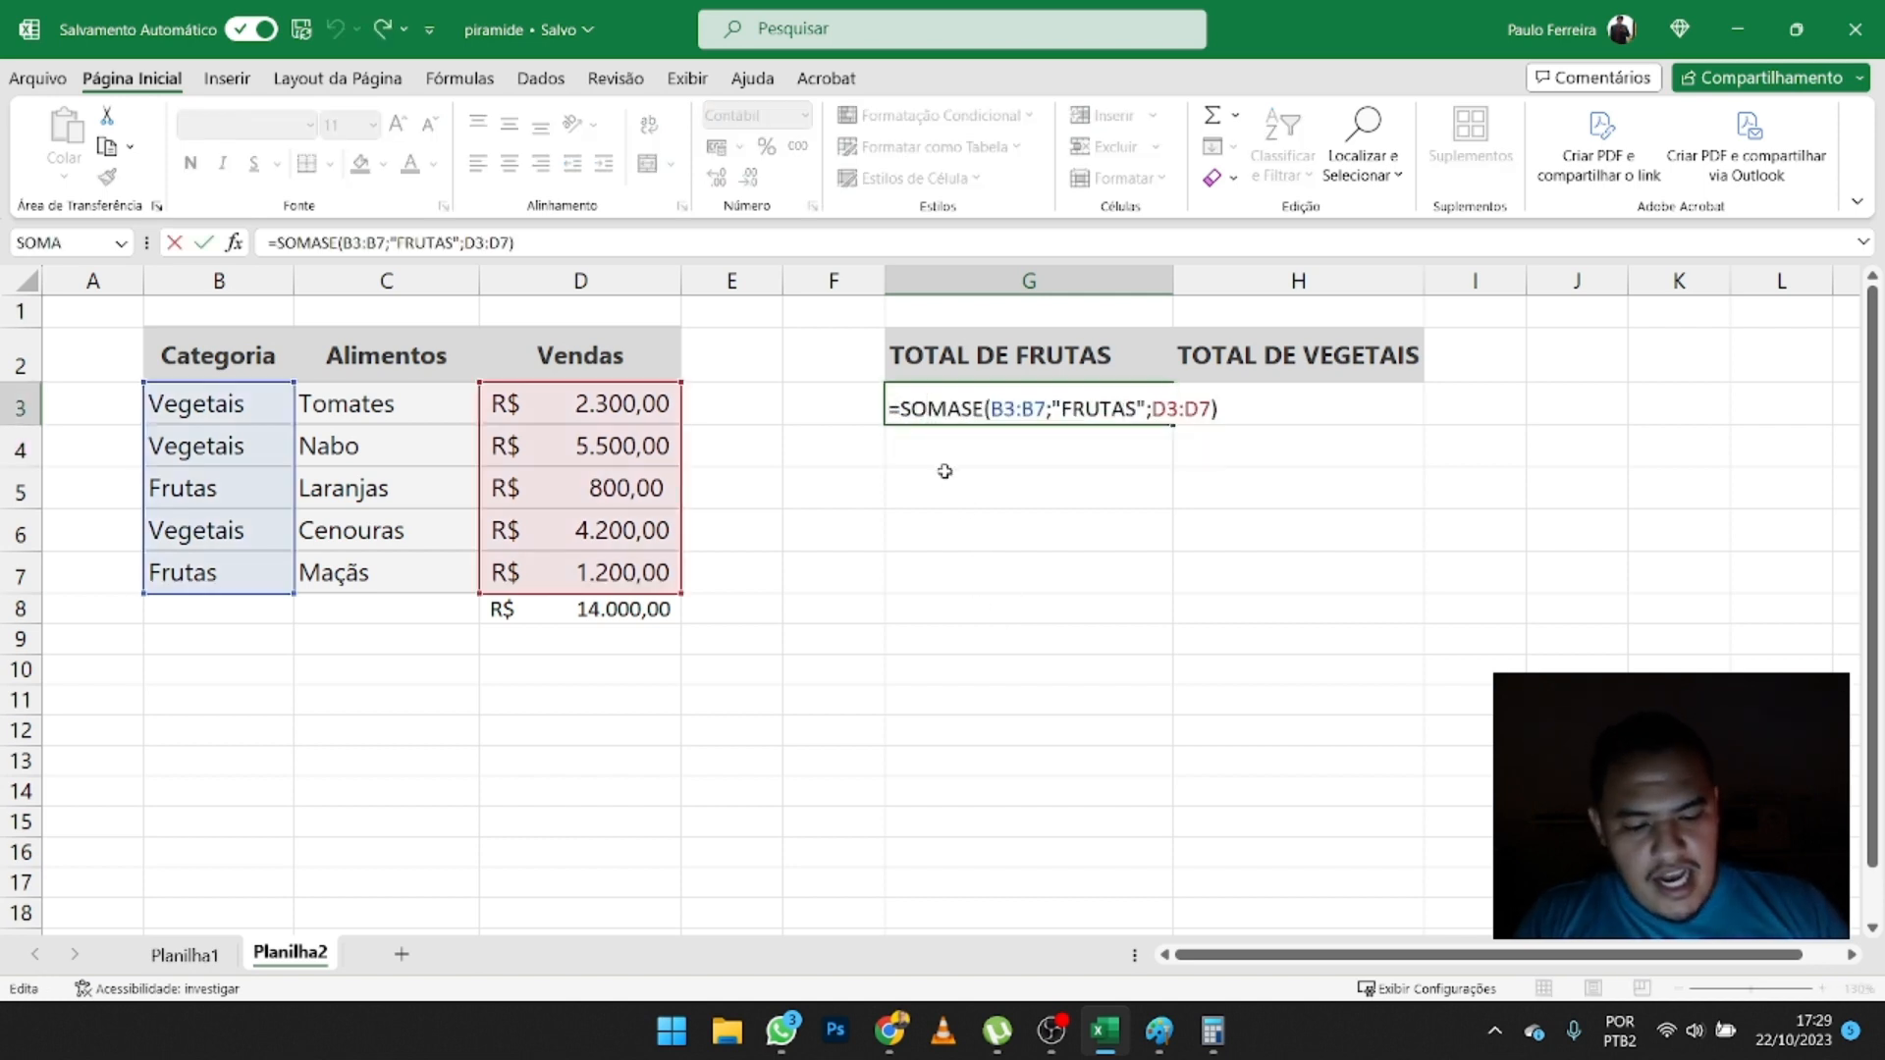
text(*)
key(Return)
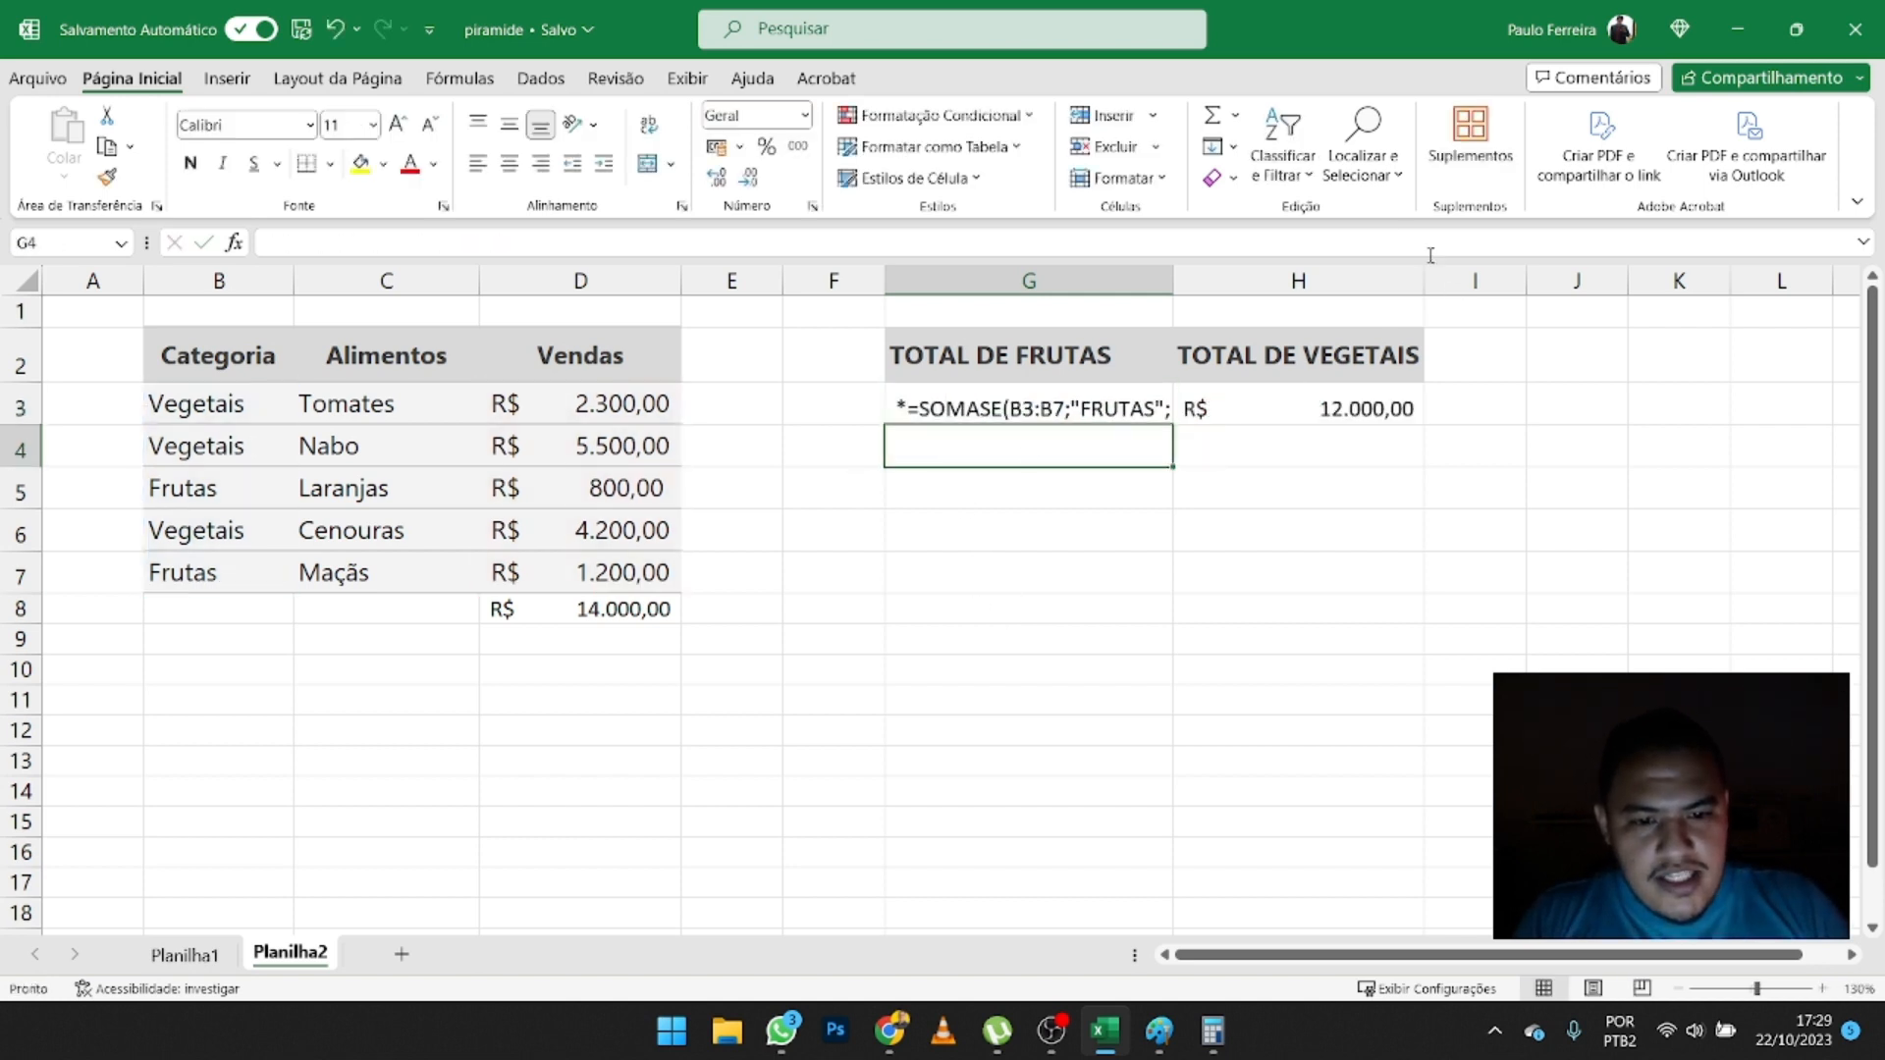
double_click(1174, 286)
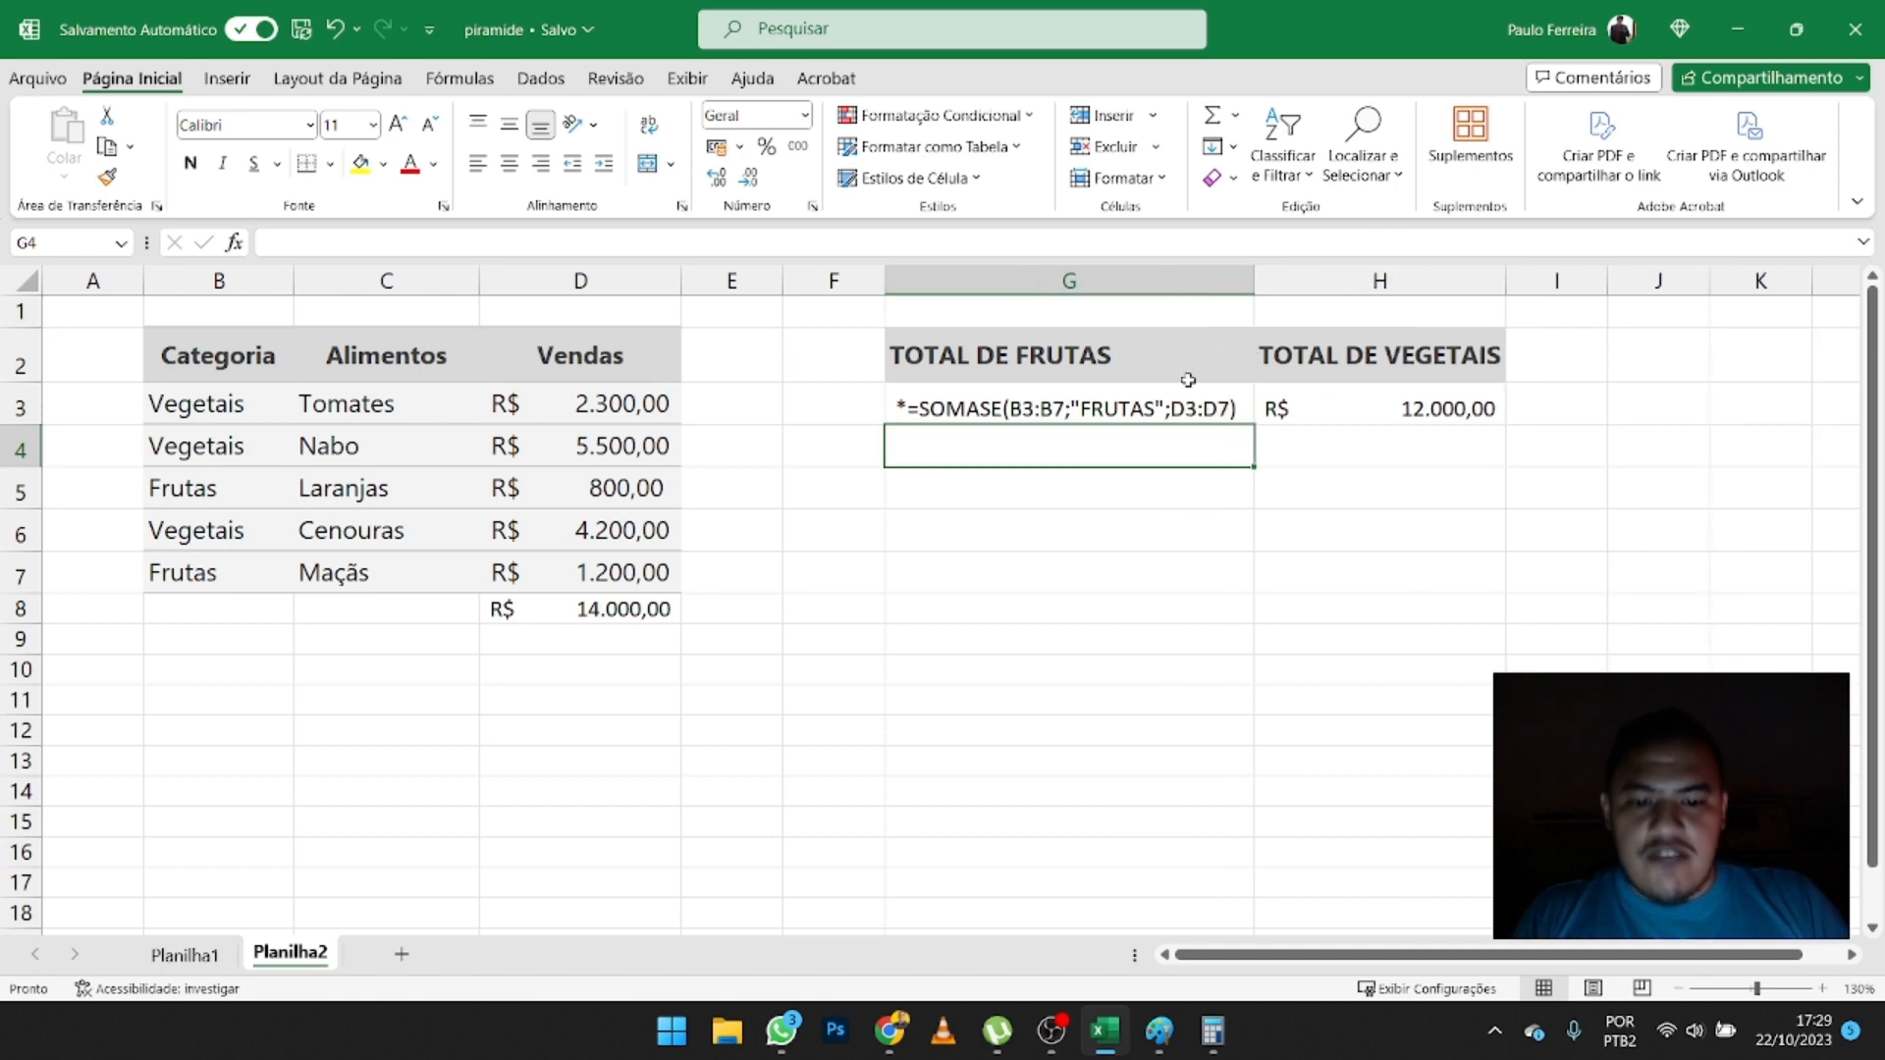